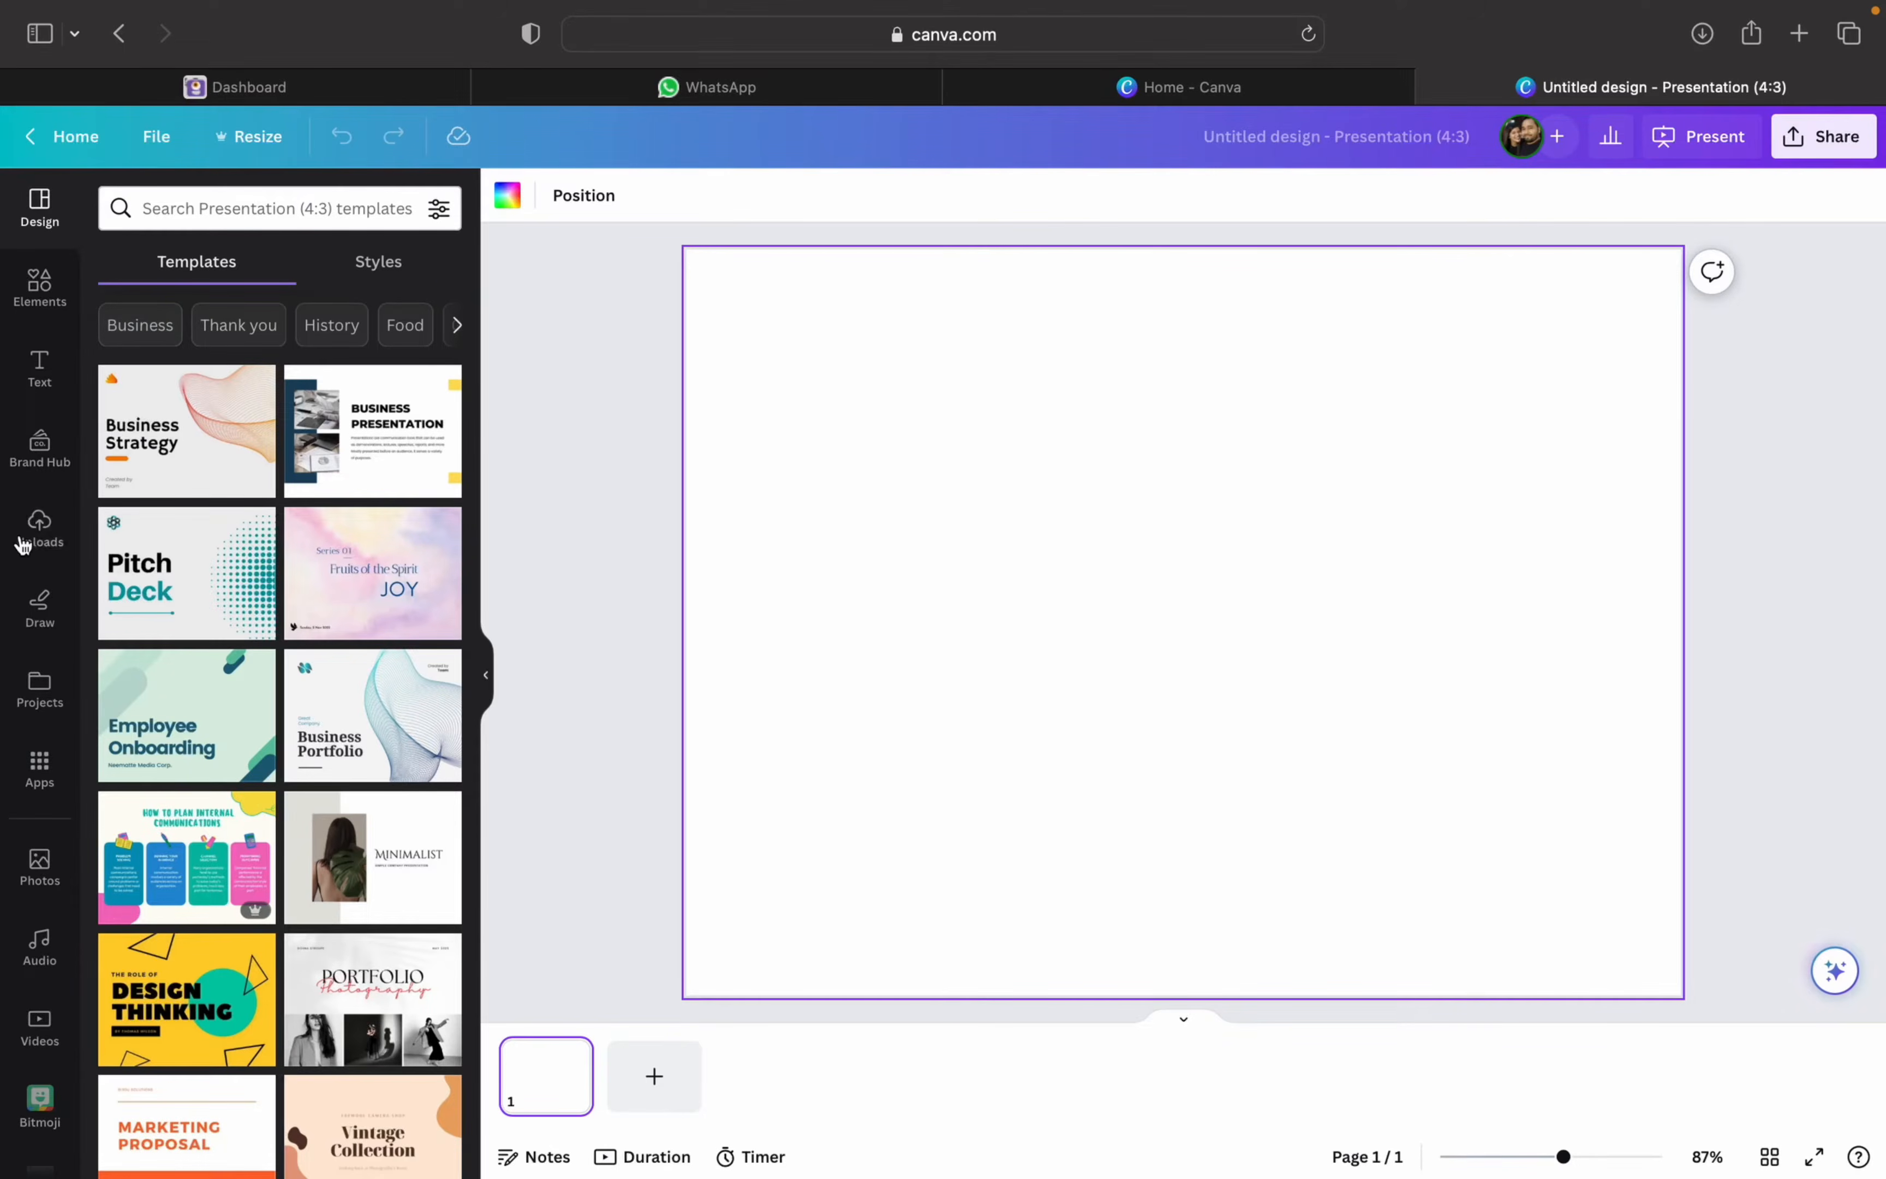
- Search the photo library for "black board" and browse the matching pictures
left_click(54, 862)
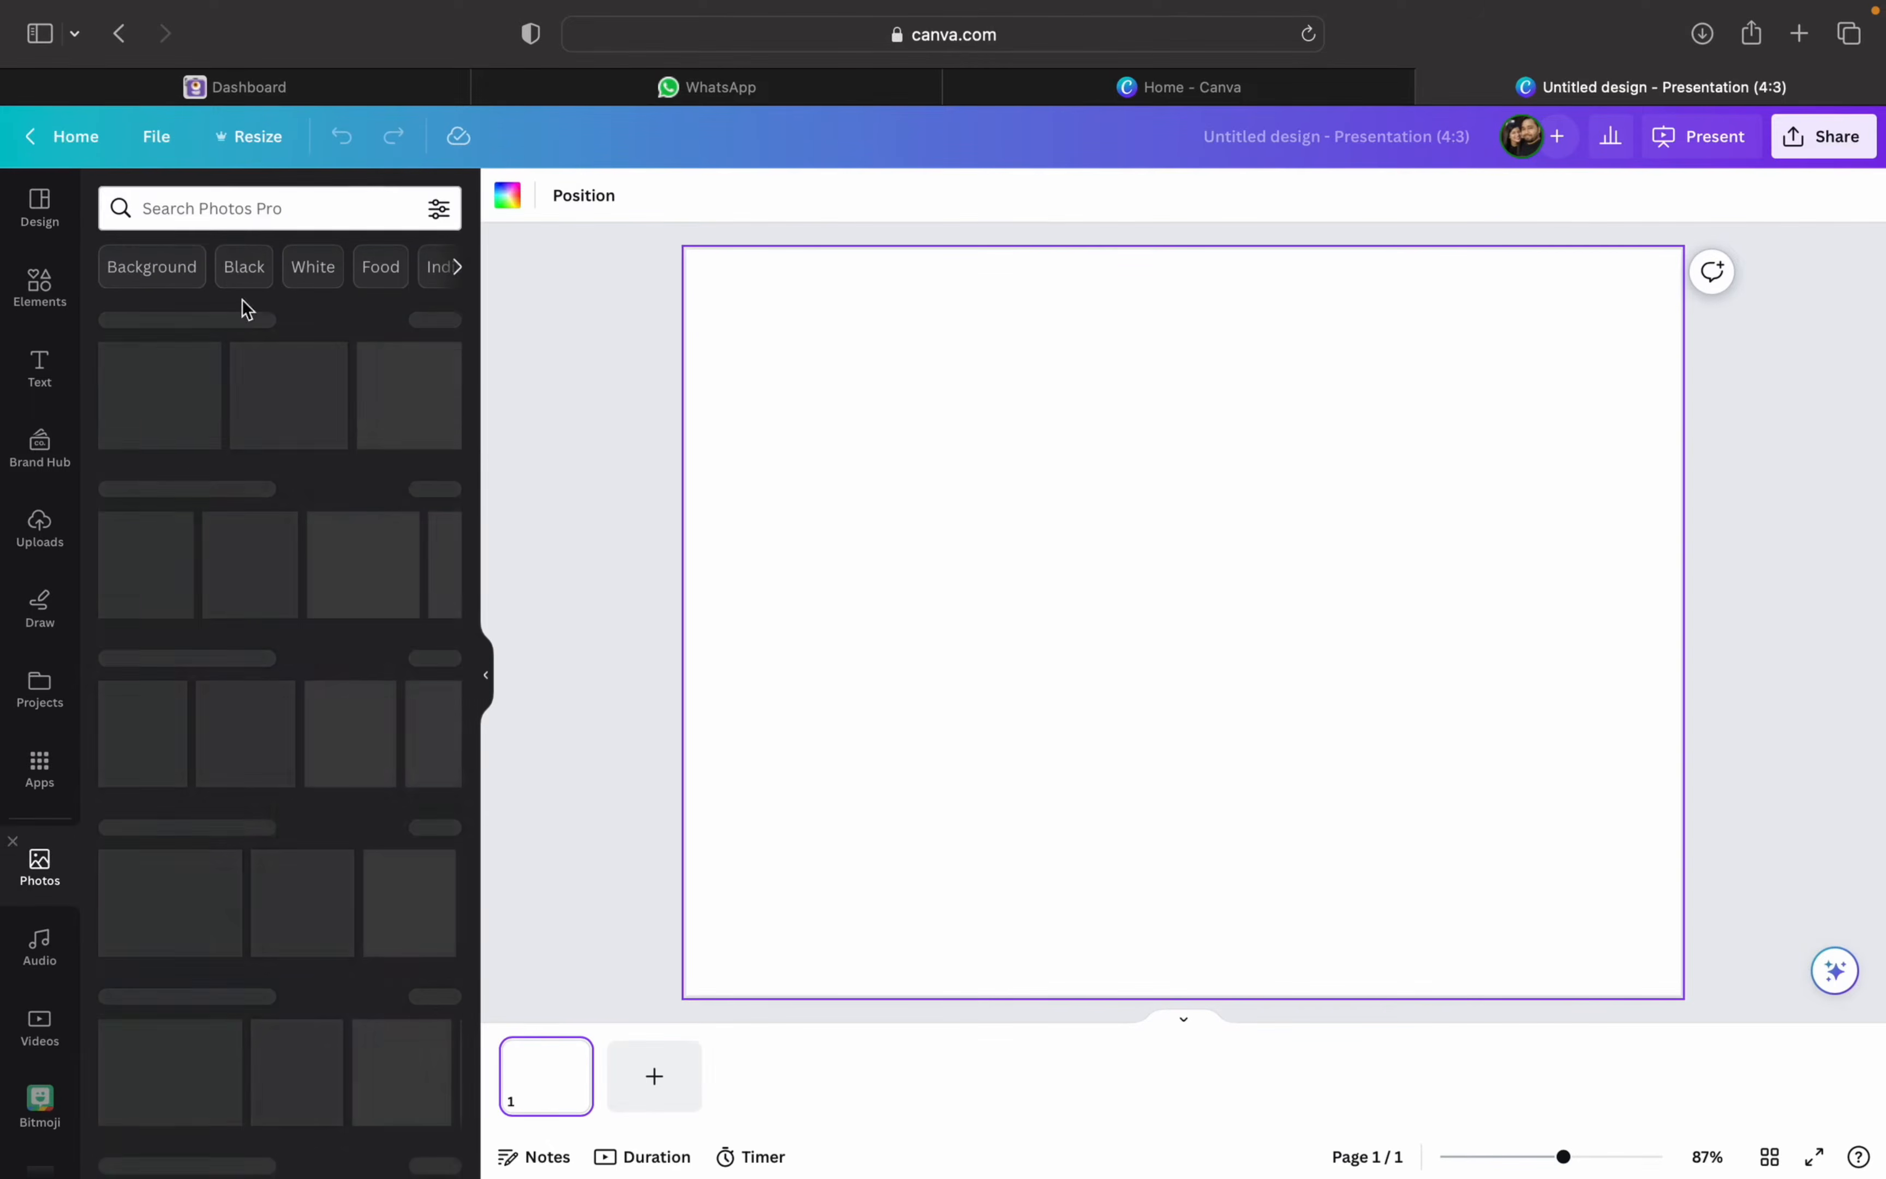
left_click(260, 209)
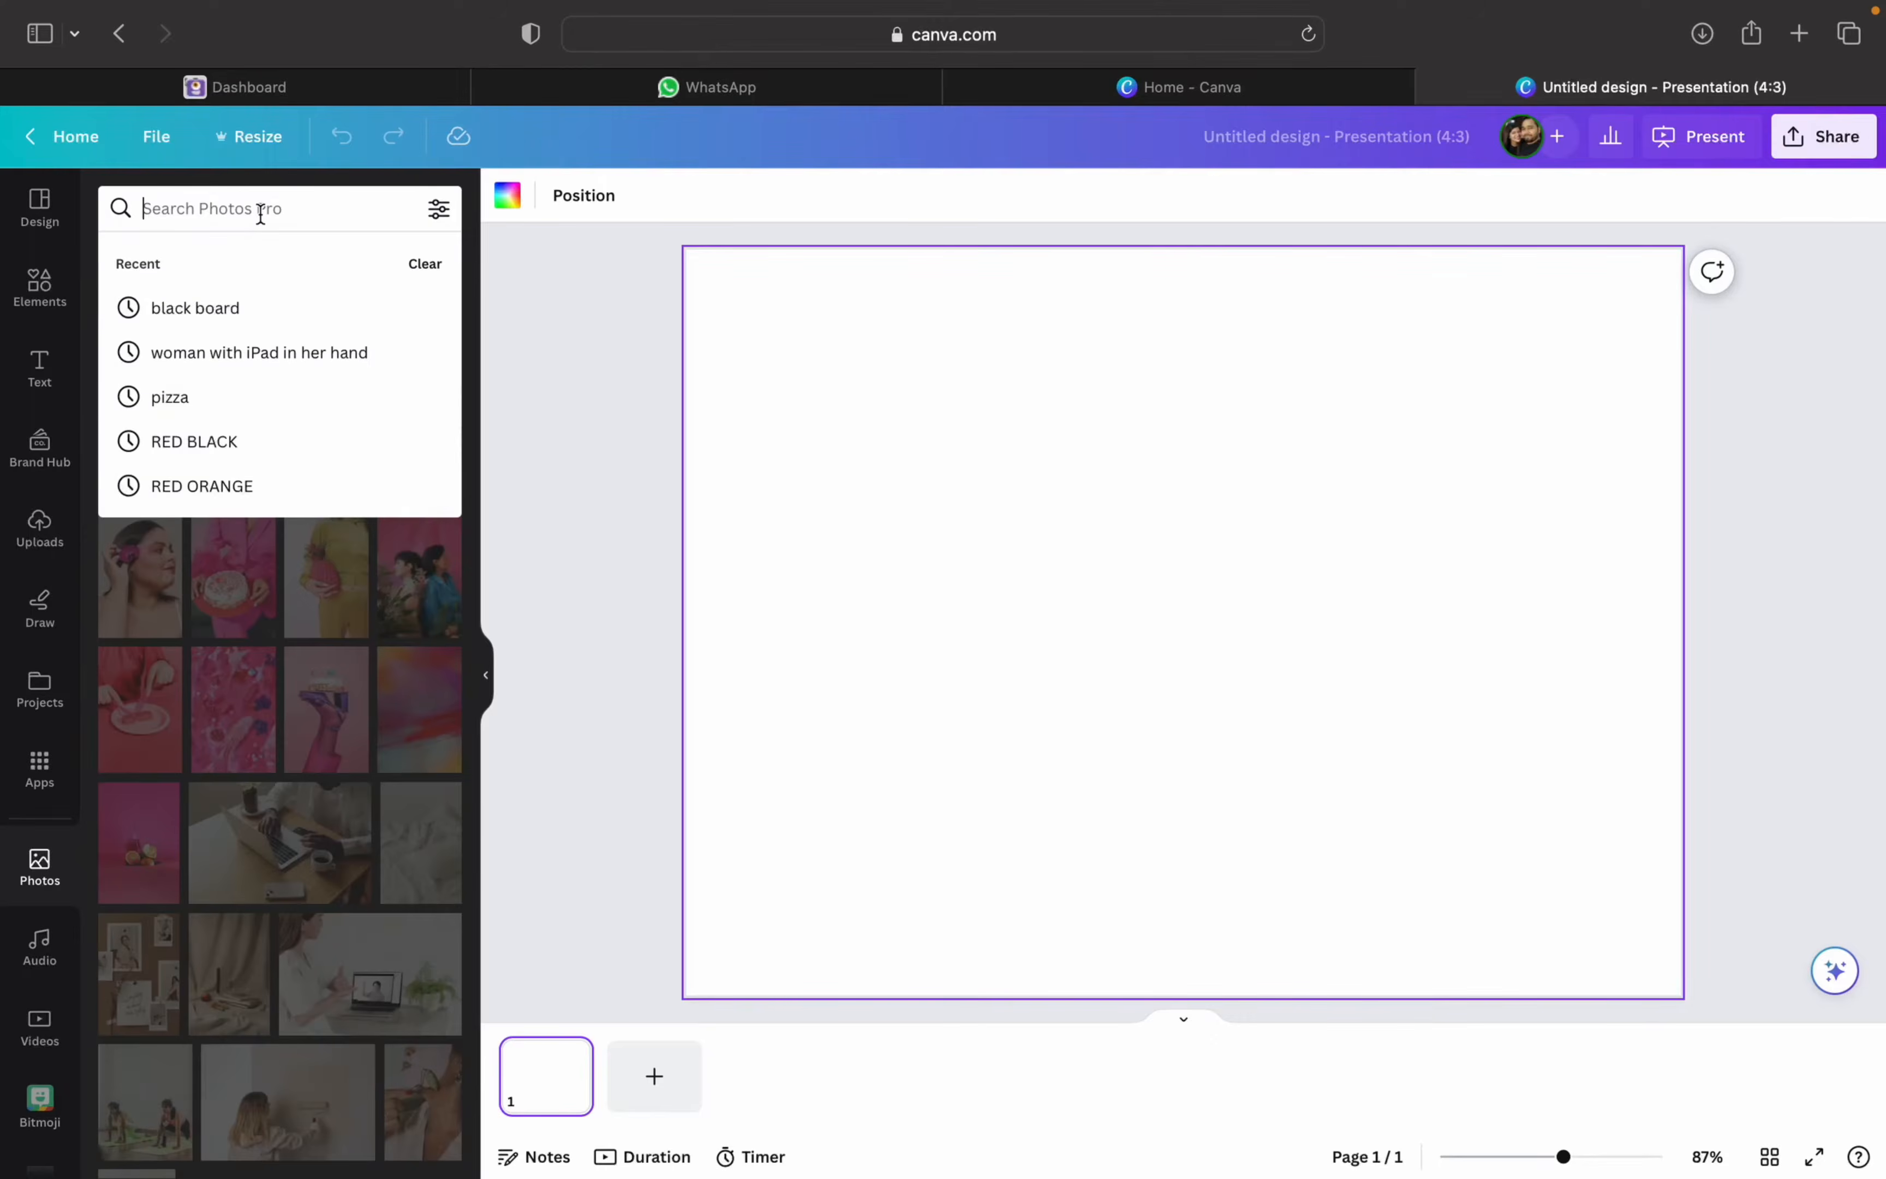
type("black")
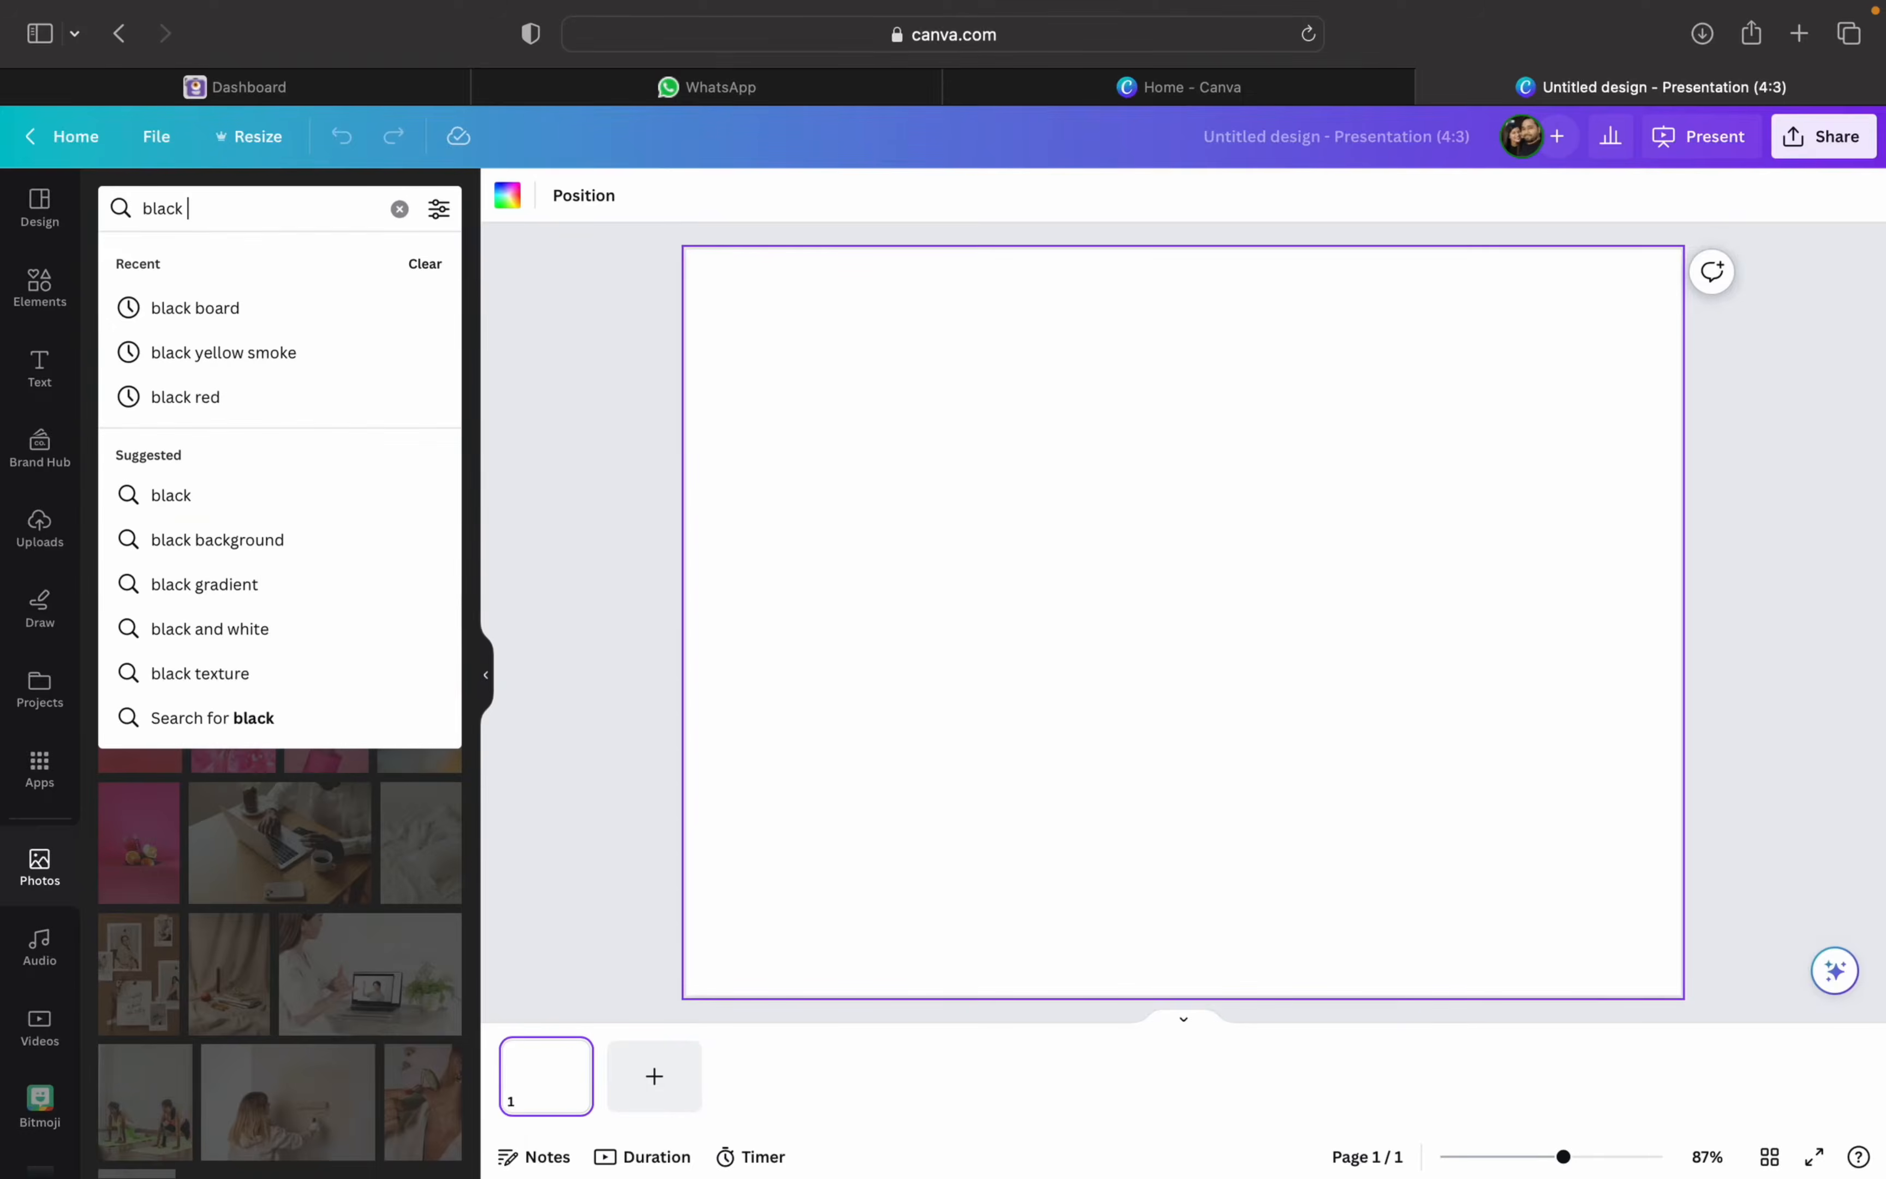
left_click(265, 304)
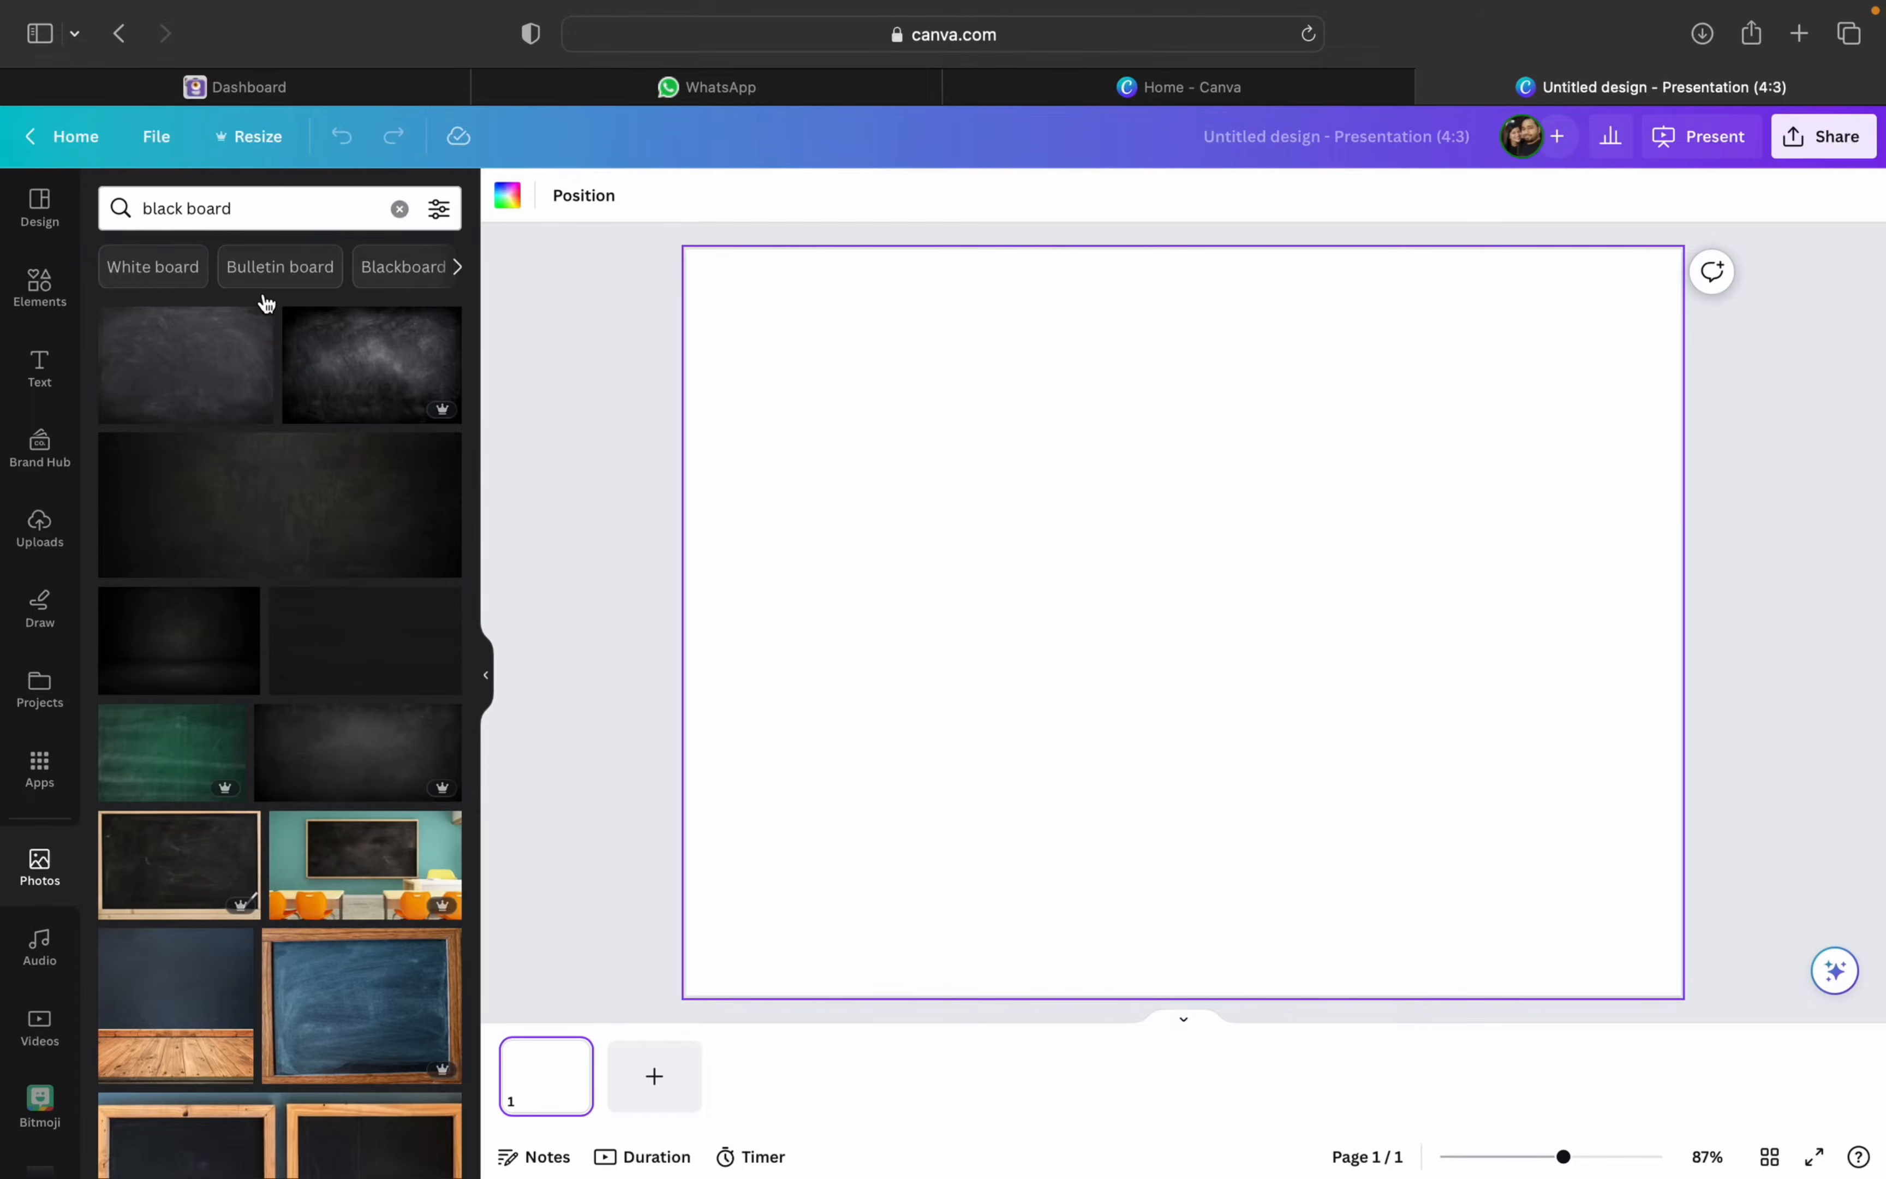
scroll(299, 986, "down", 10)
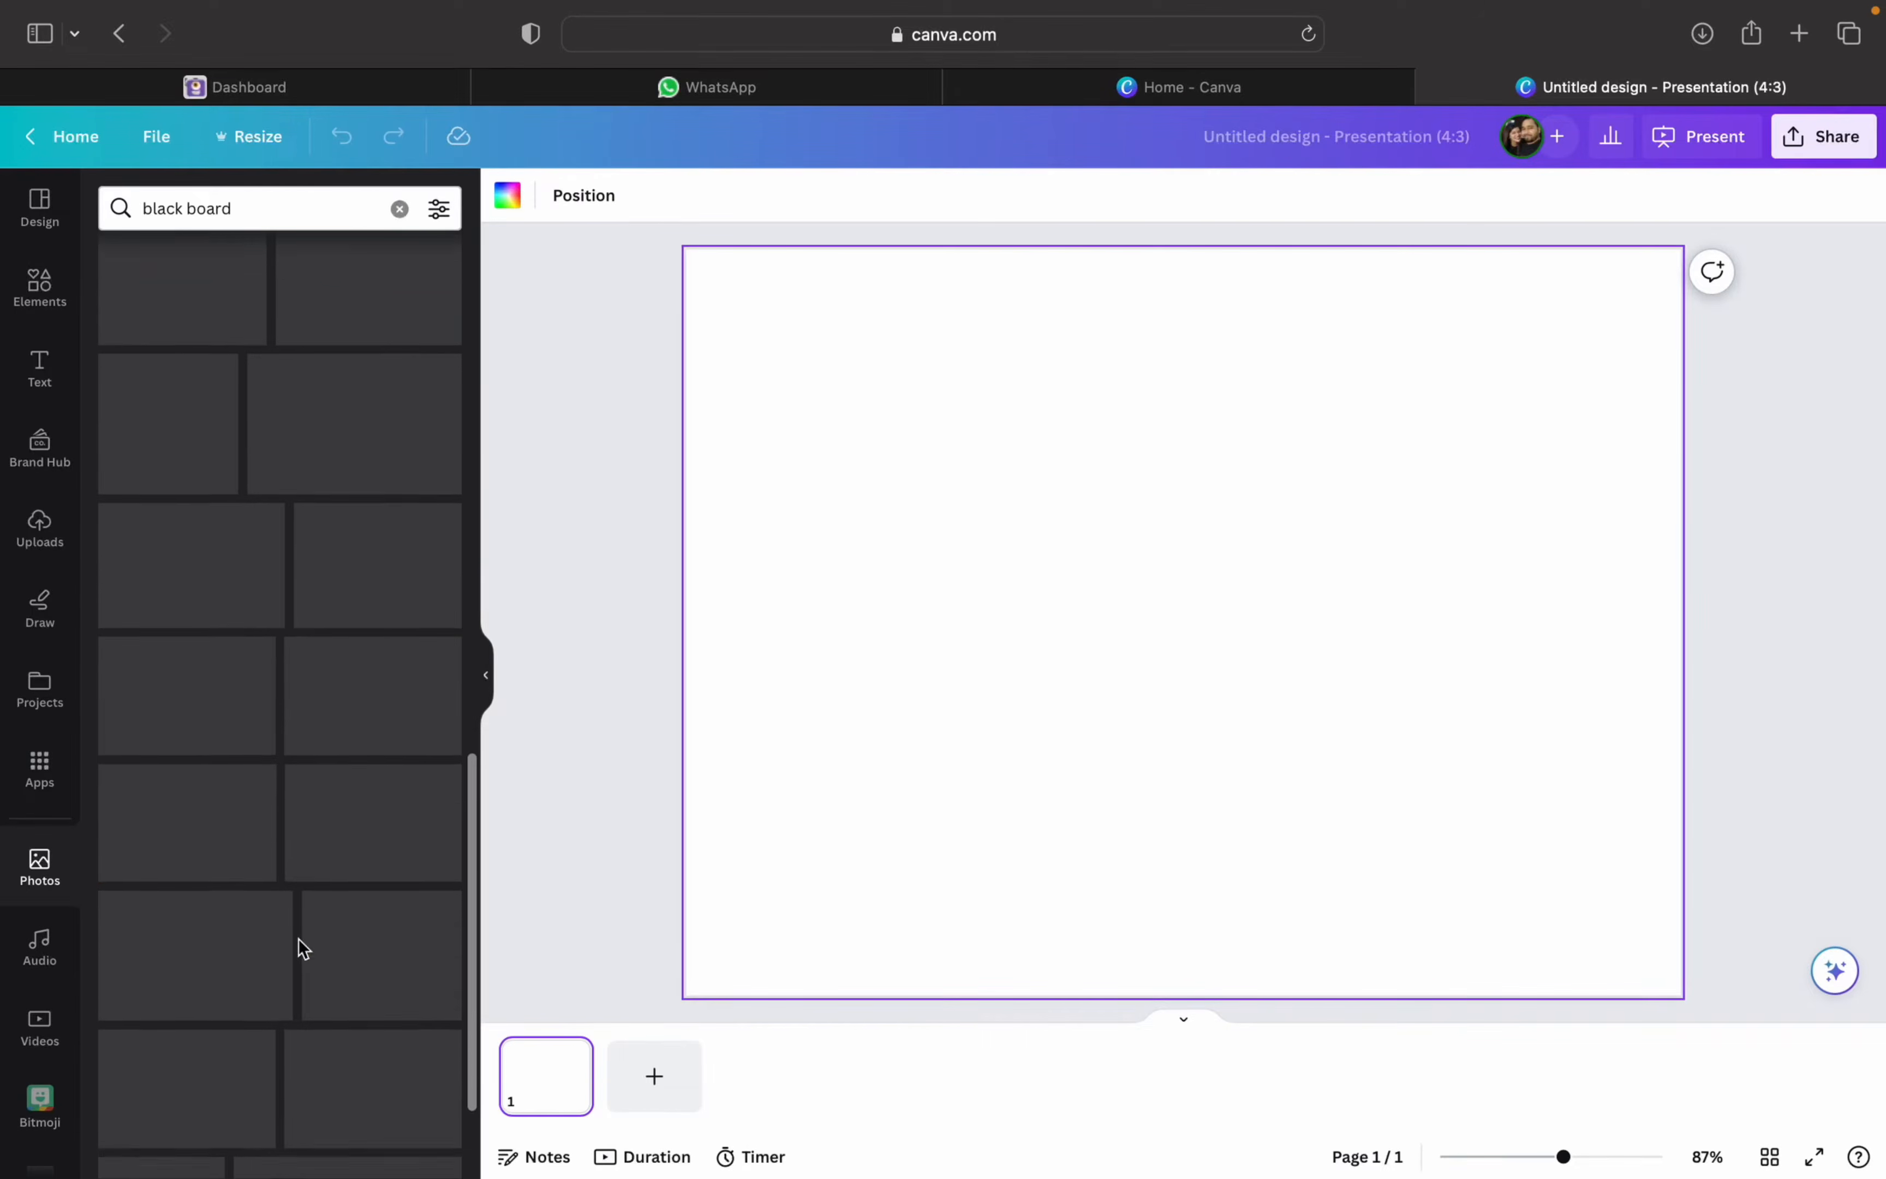
scroll(304, 947, "up", 10)
- Filter the blackboard photo results to free images only
left_click(439, 208)
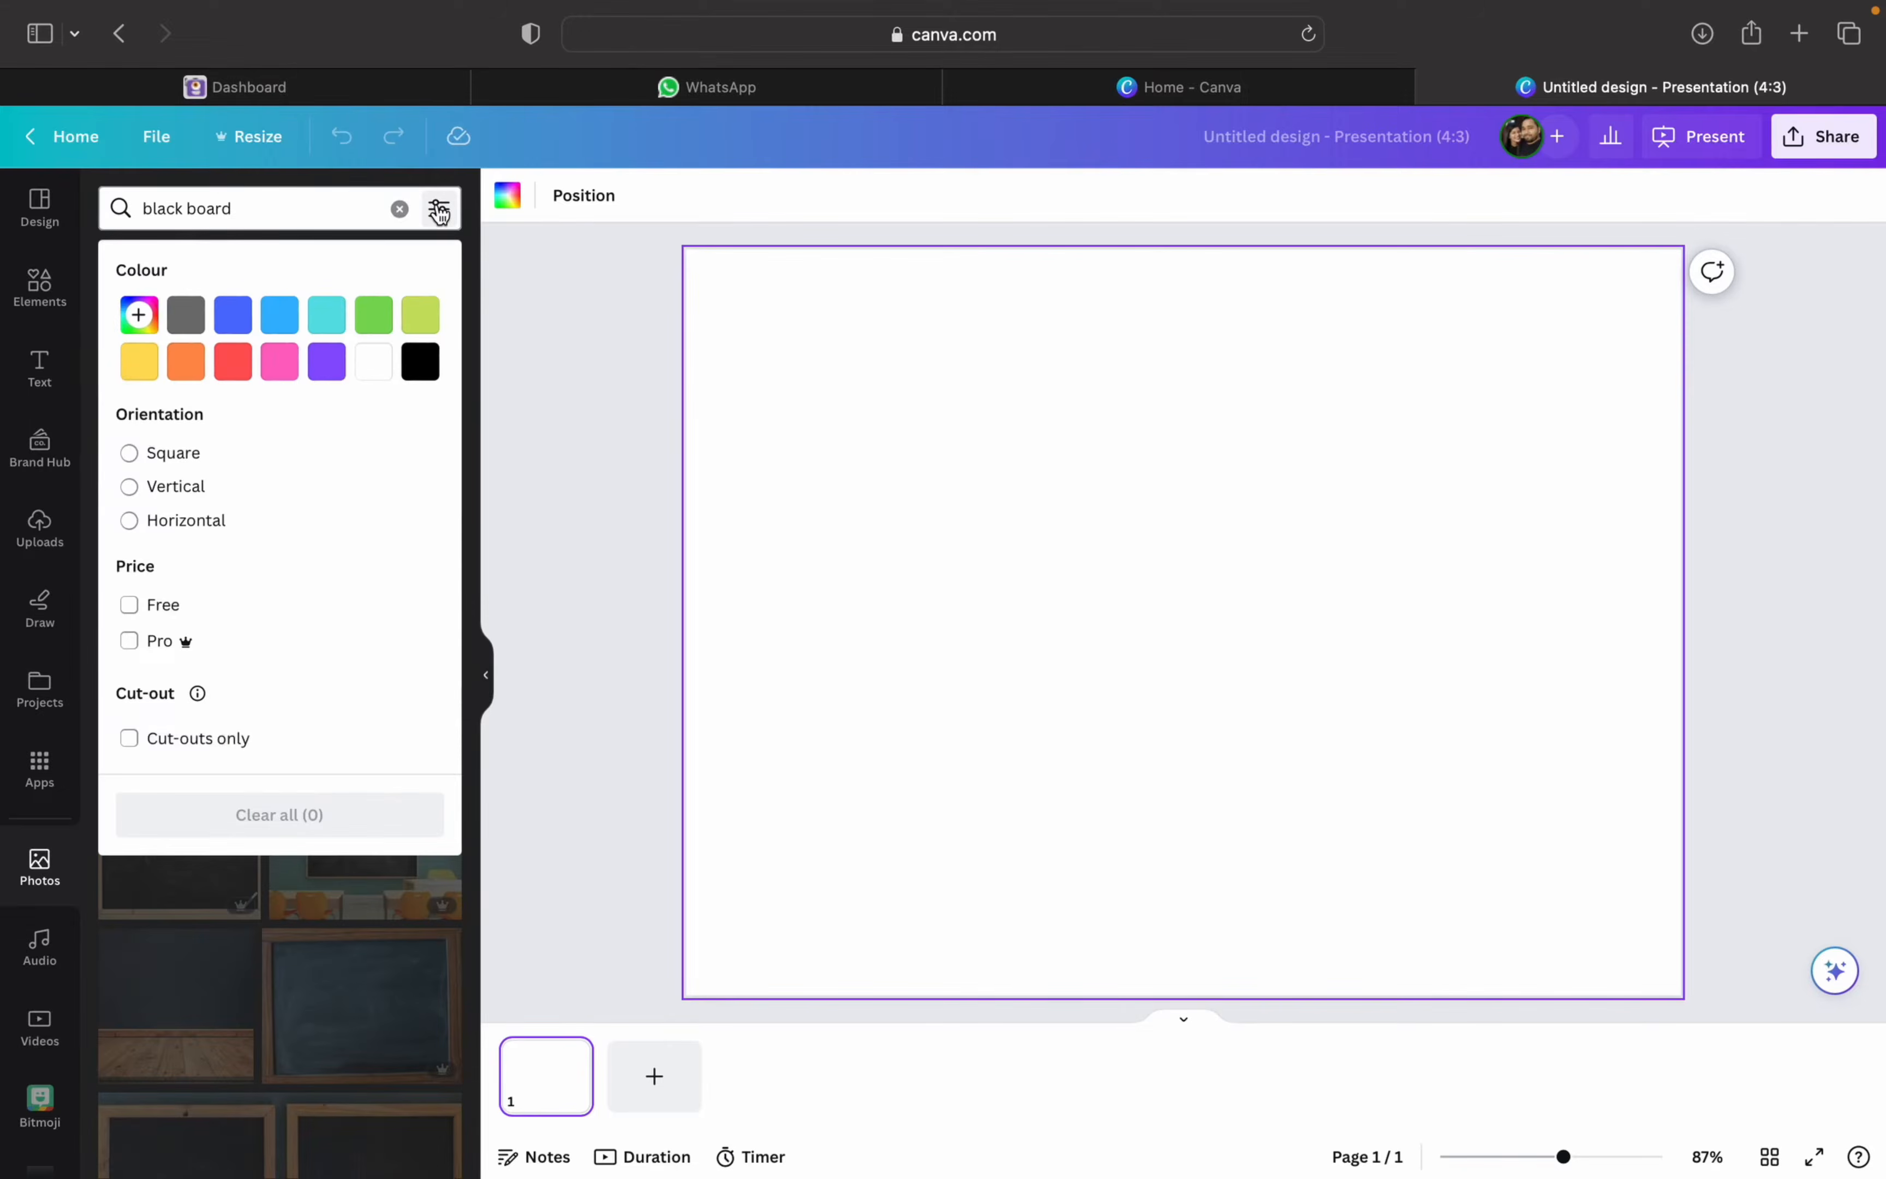
left_click(178, 617)
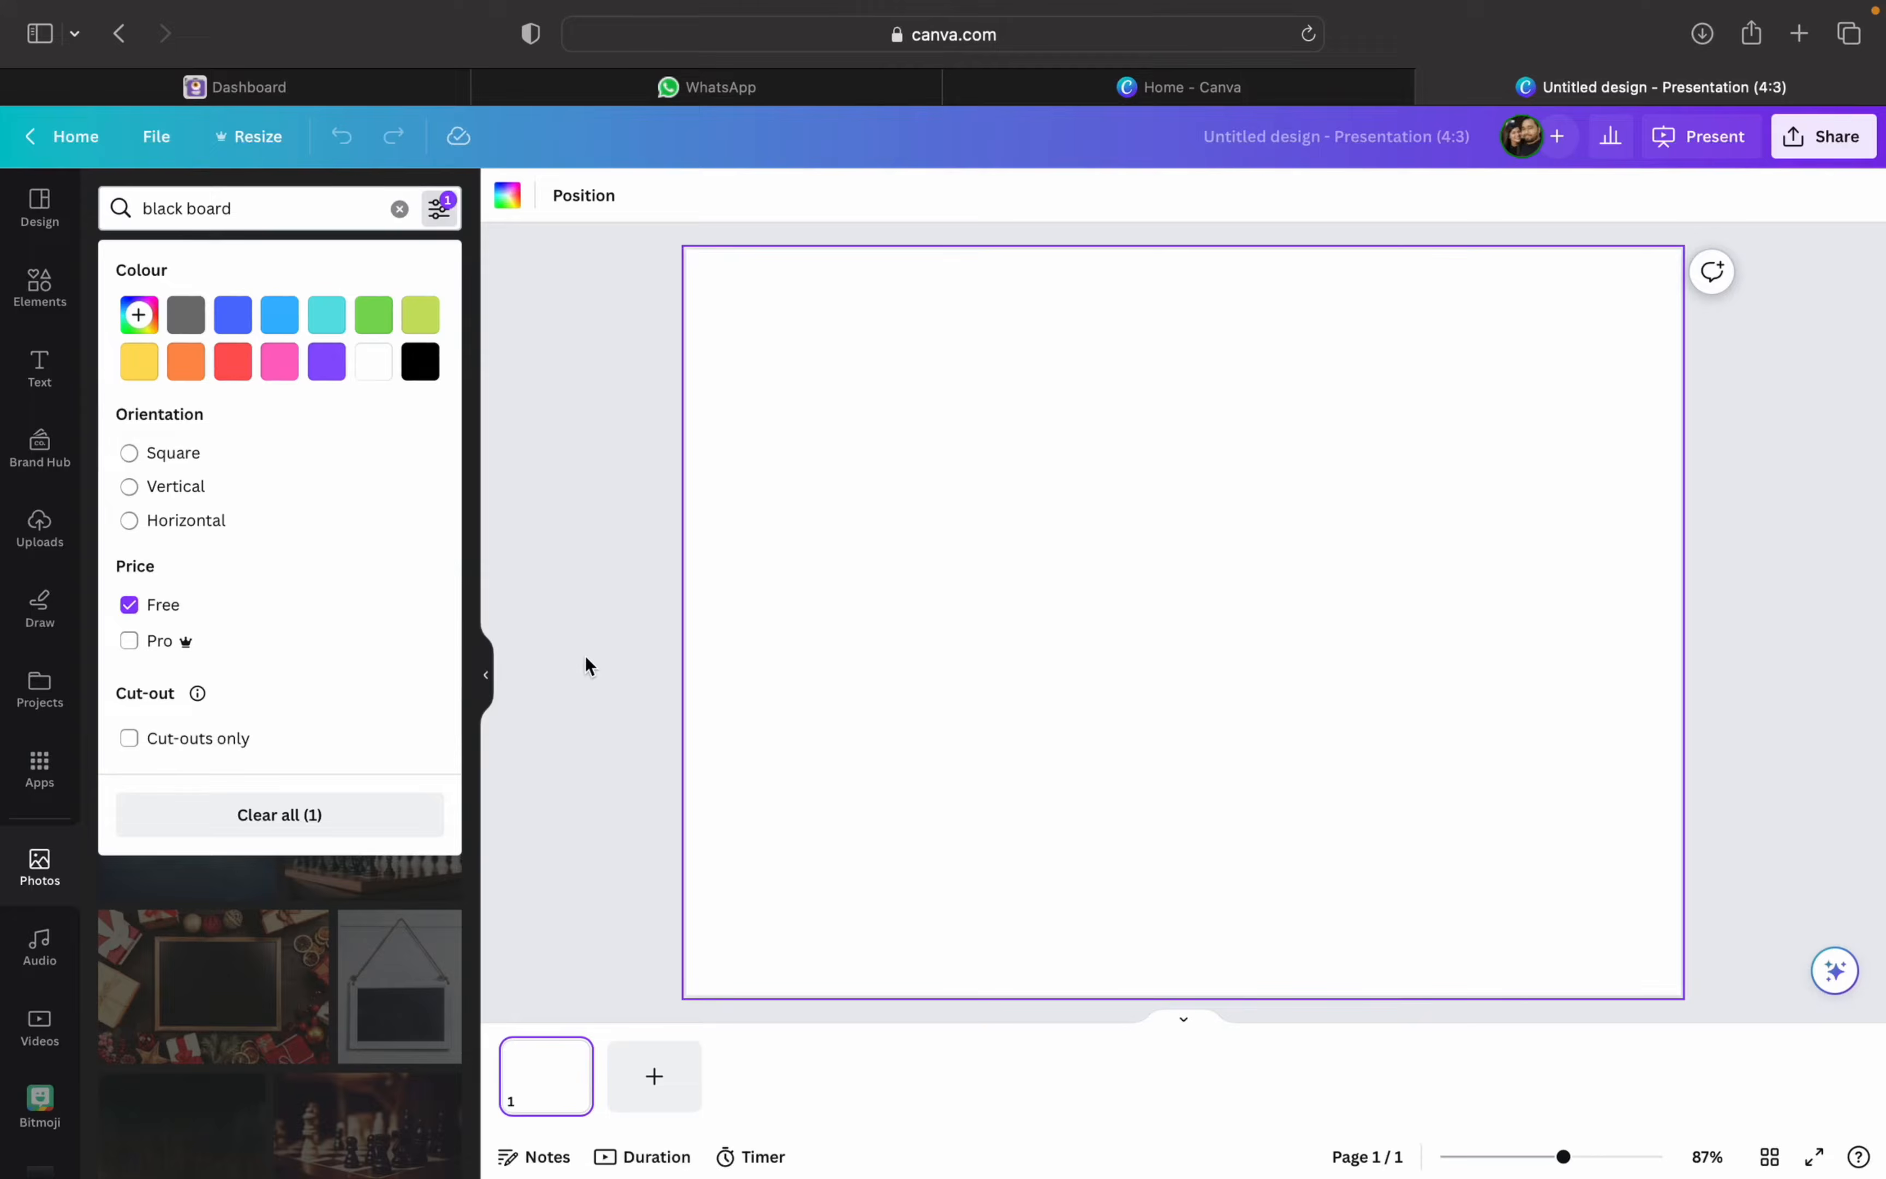
left_click(586, 660)
- Place the photo of the white-framed chalkboard hanging from ropes on the blank page so it fills the page
scroll(231, 1062, "down", 5)
scroll(230, 1062, "down", 4)
scroll(231, 1061, "up", 12)
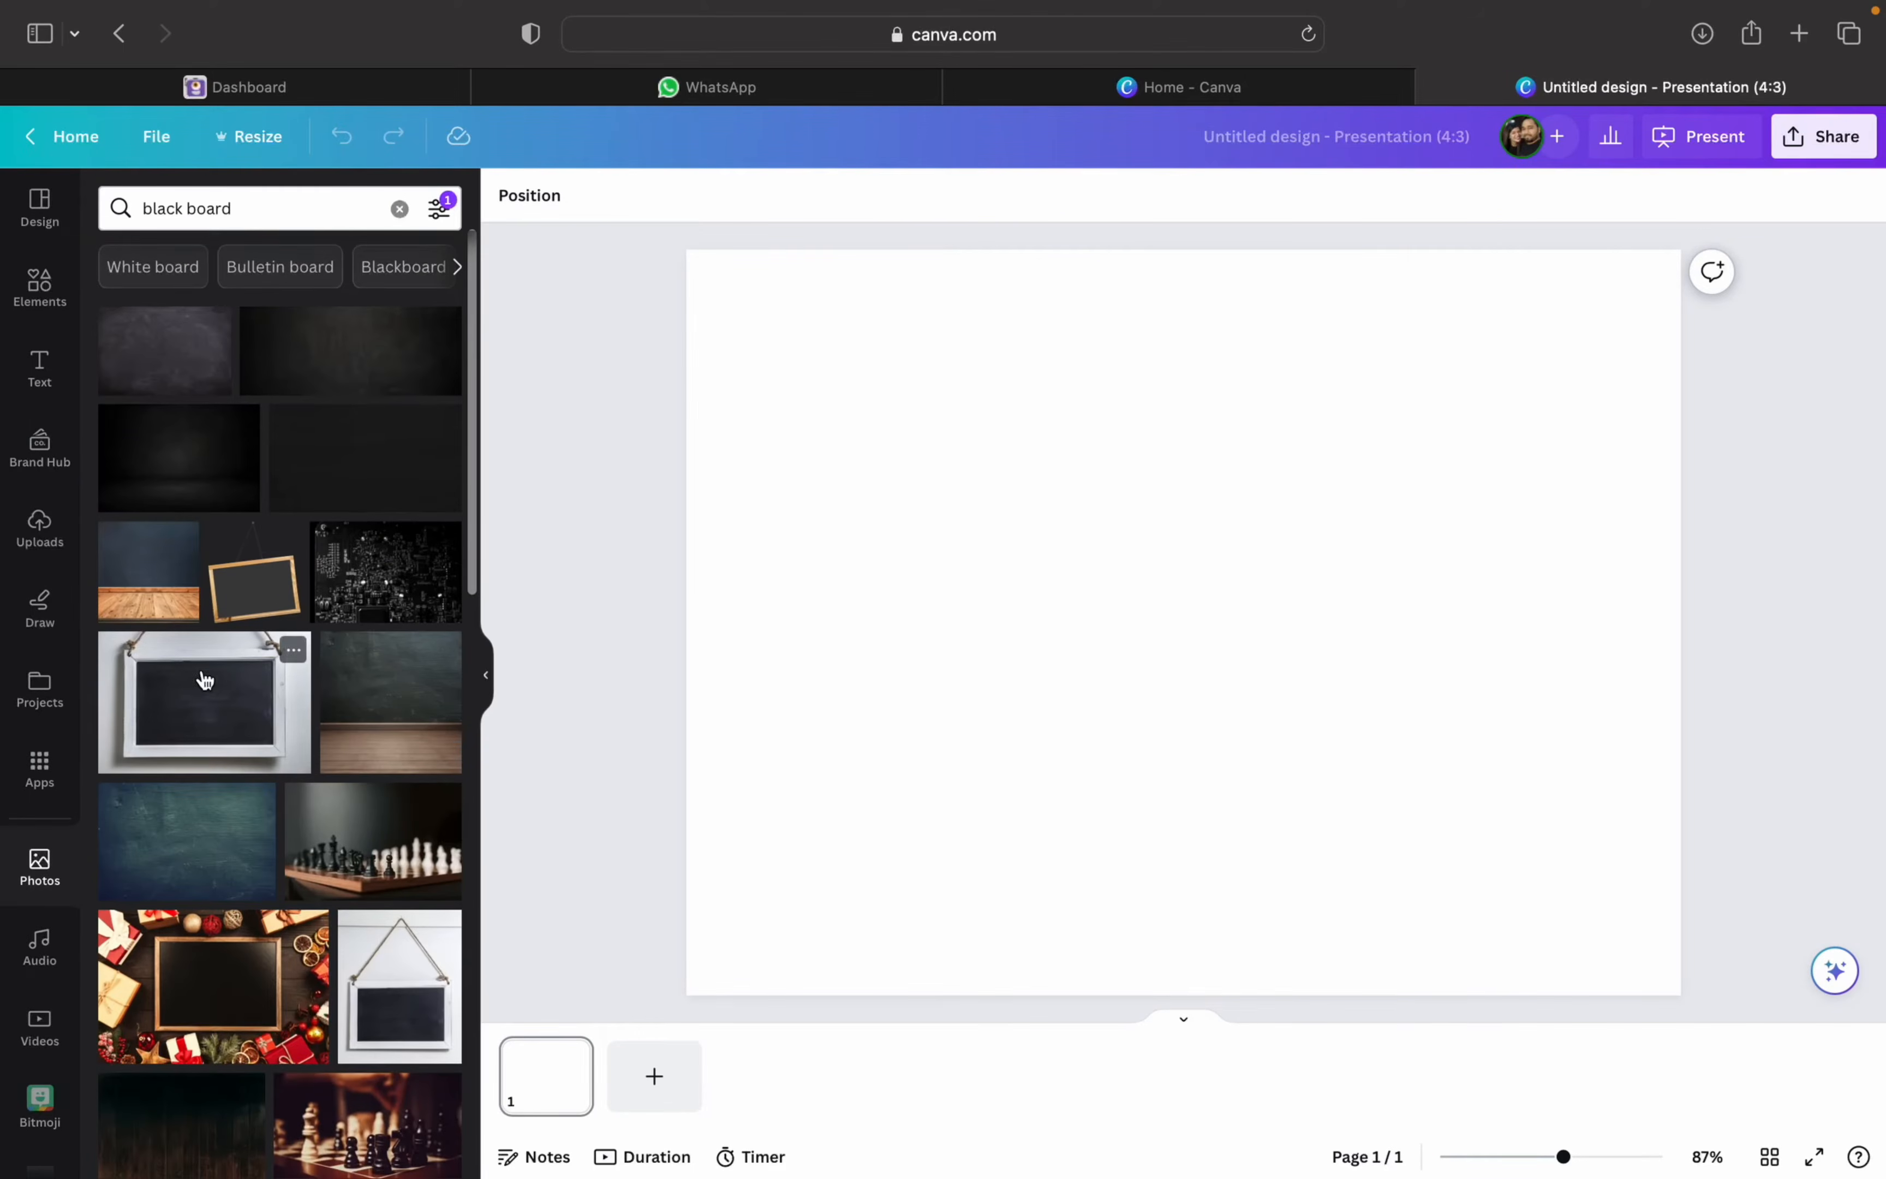
left_click_drag(234, 724, 721, 377)
- Enlarge the chalkboard photo slightly within its 4:3 crop frame, reposition it, and apply the crop
double_click(1041, 488)
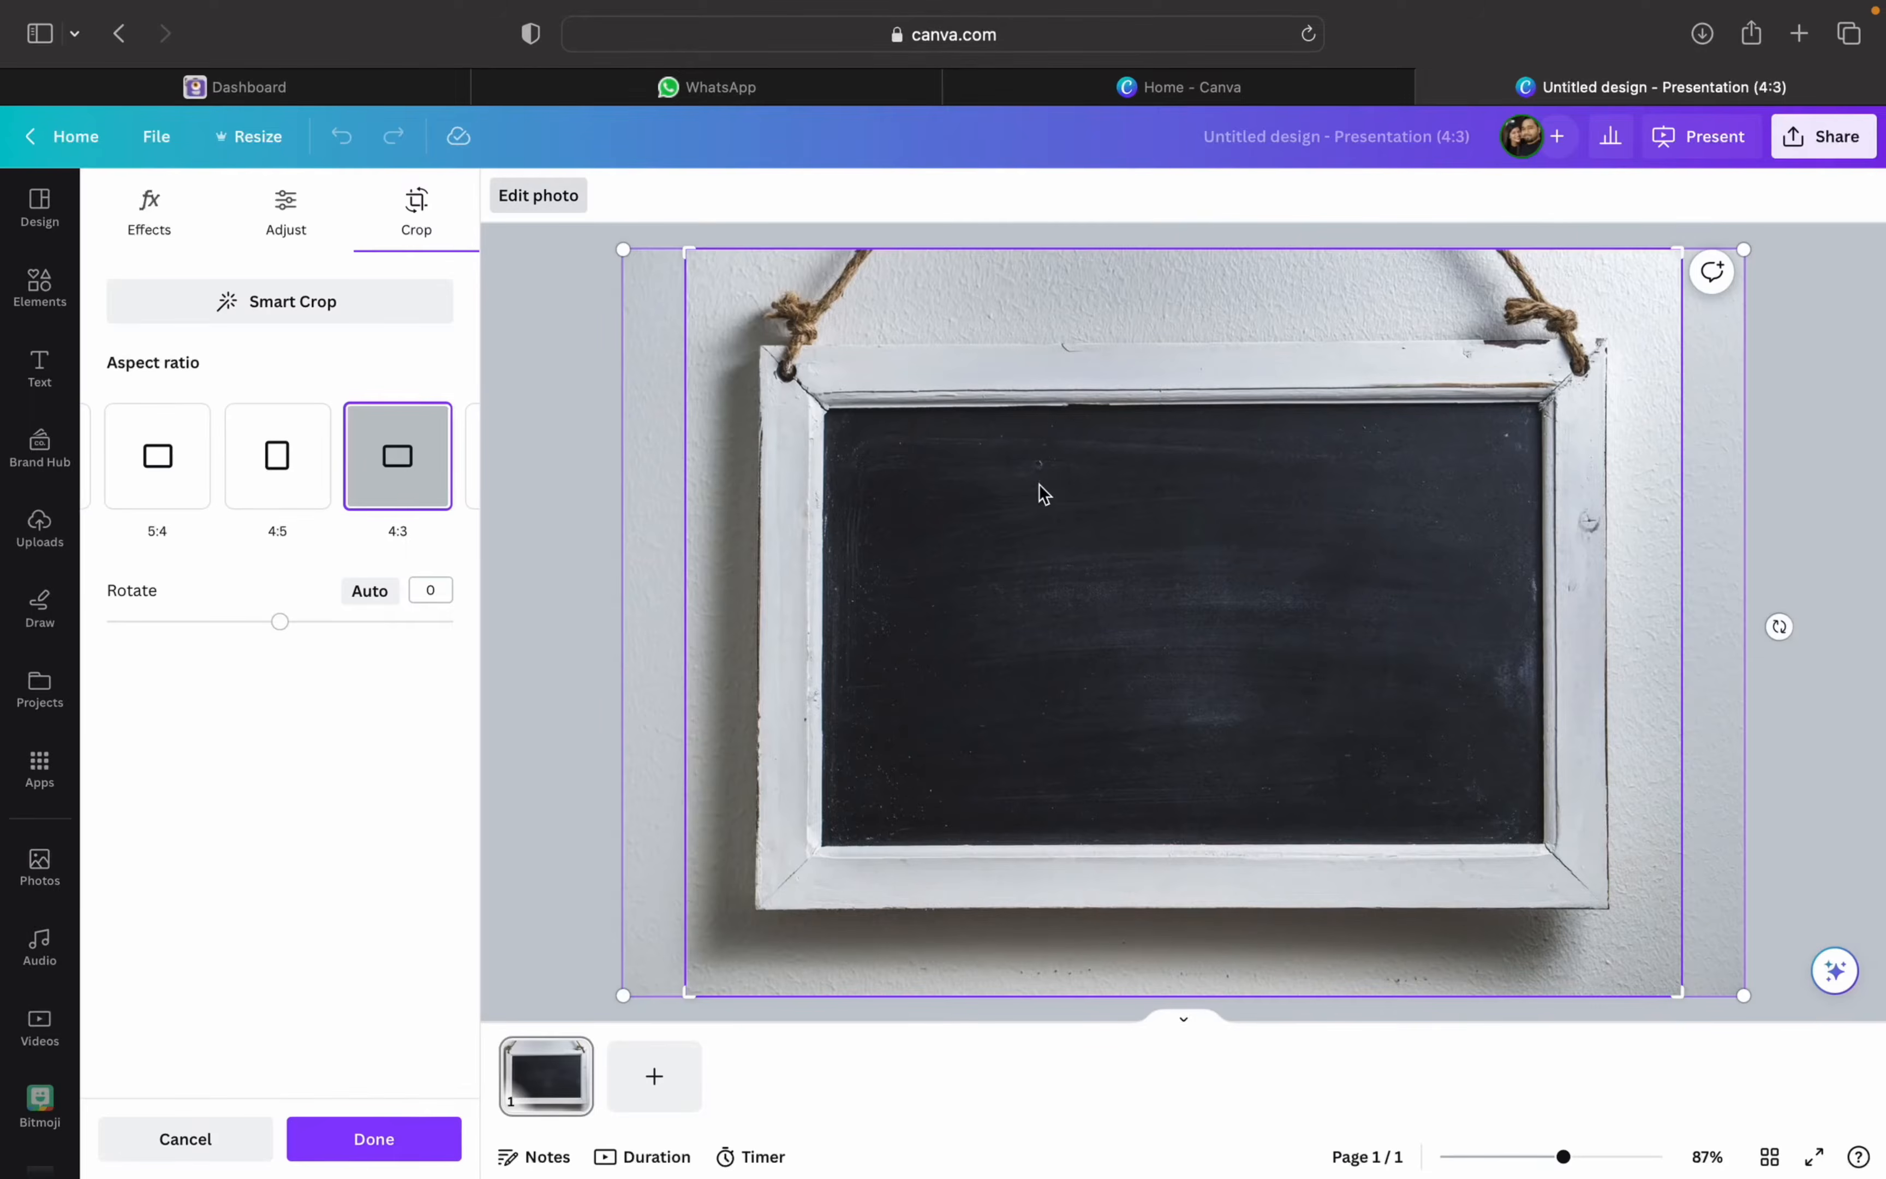
left_click_drag(1750, 246, 1793, 223)
left_click_drag(1507, 446, 1462, 497)
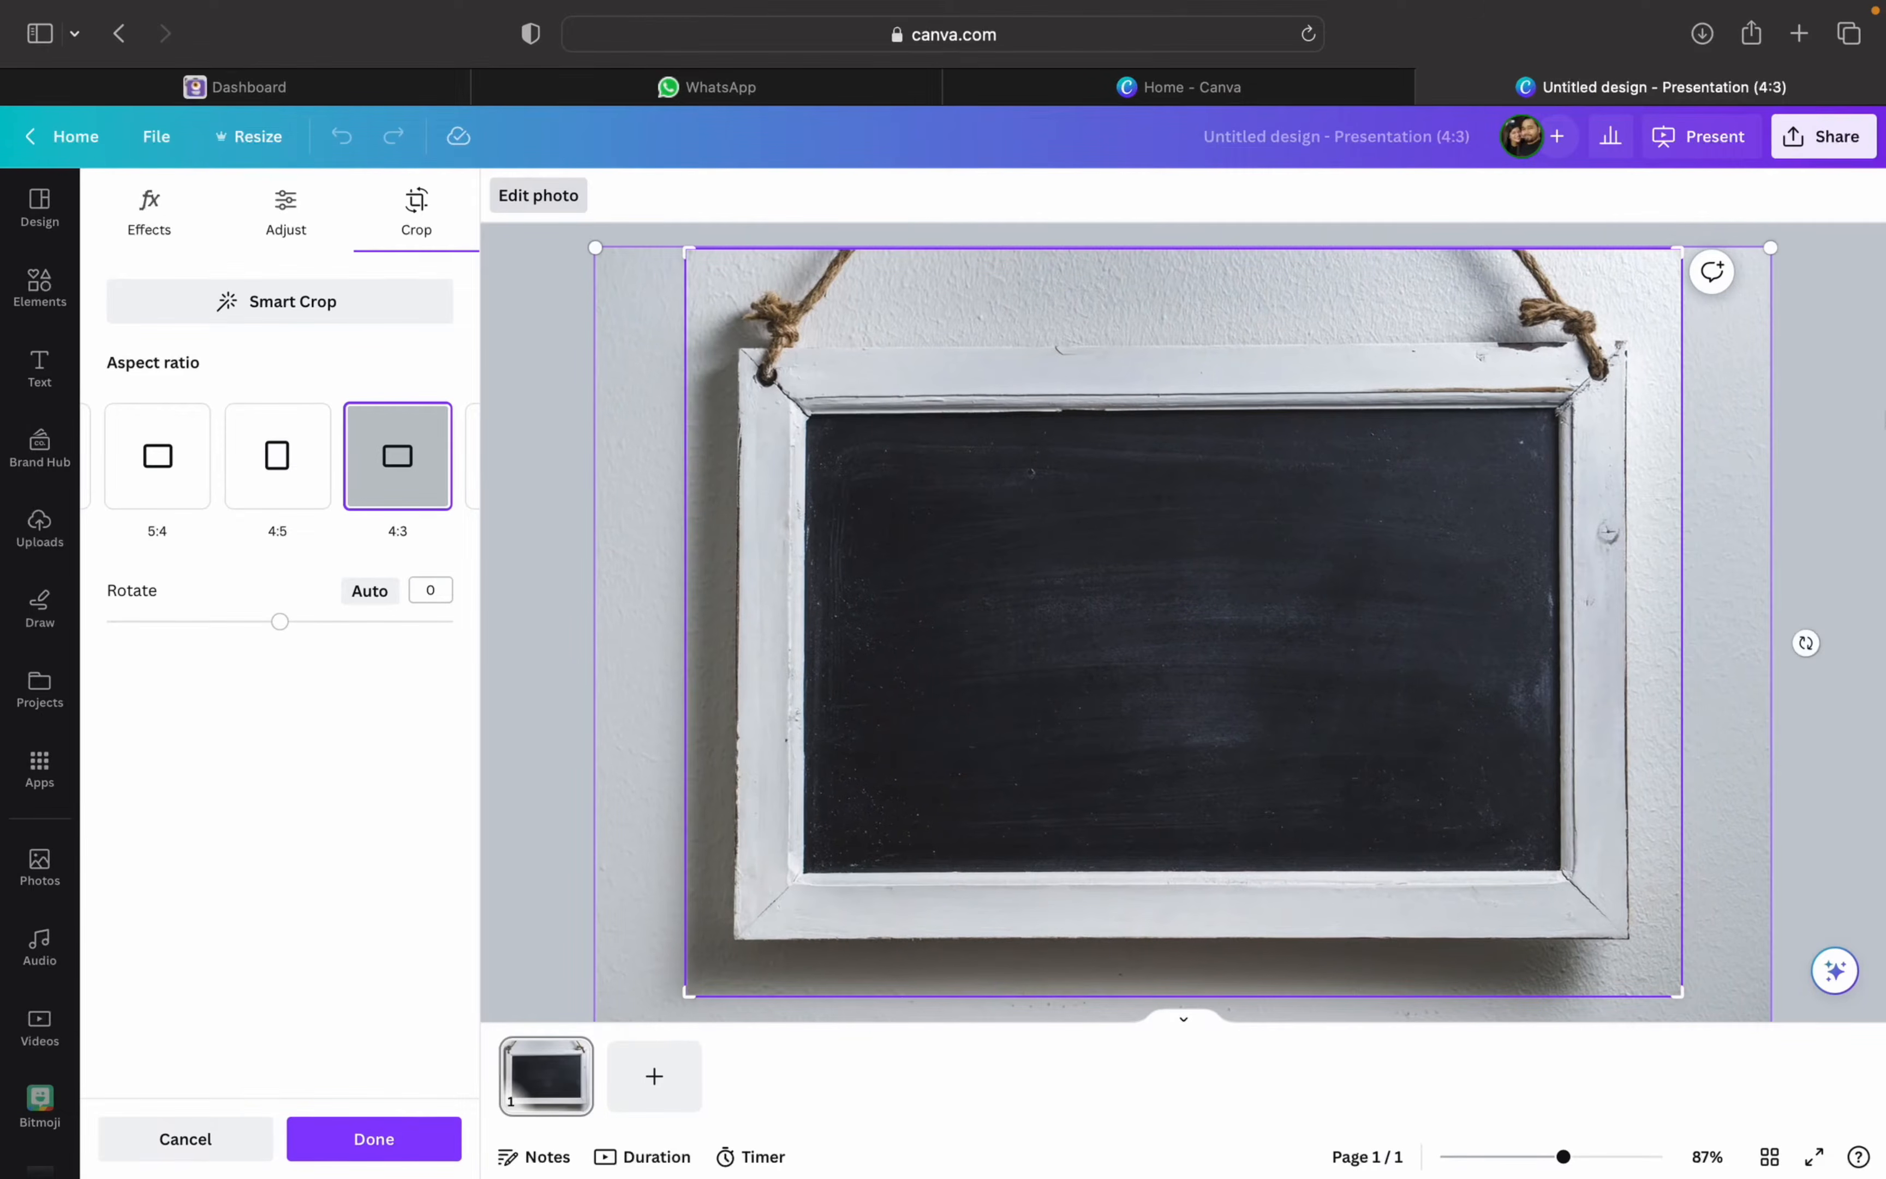
left_click(1825, 451)
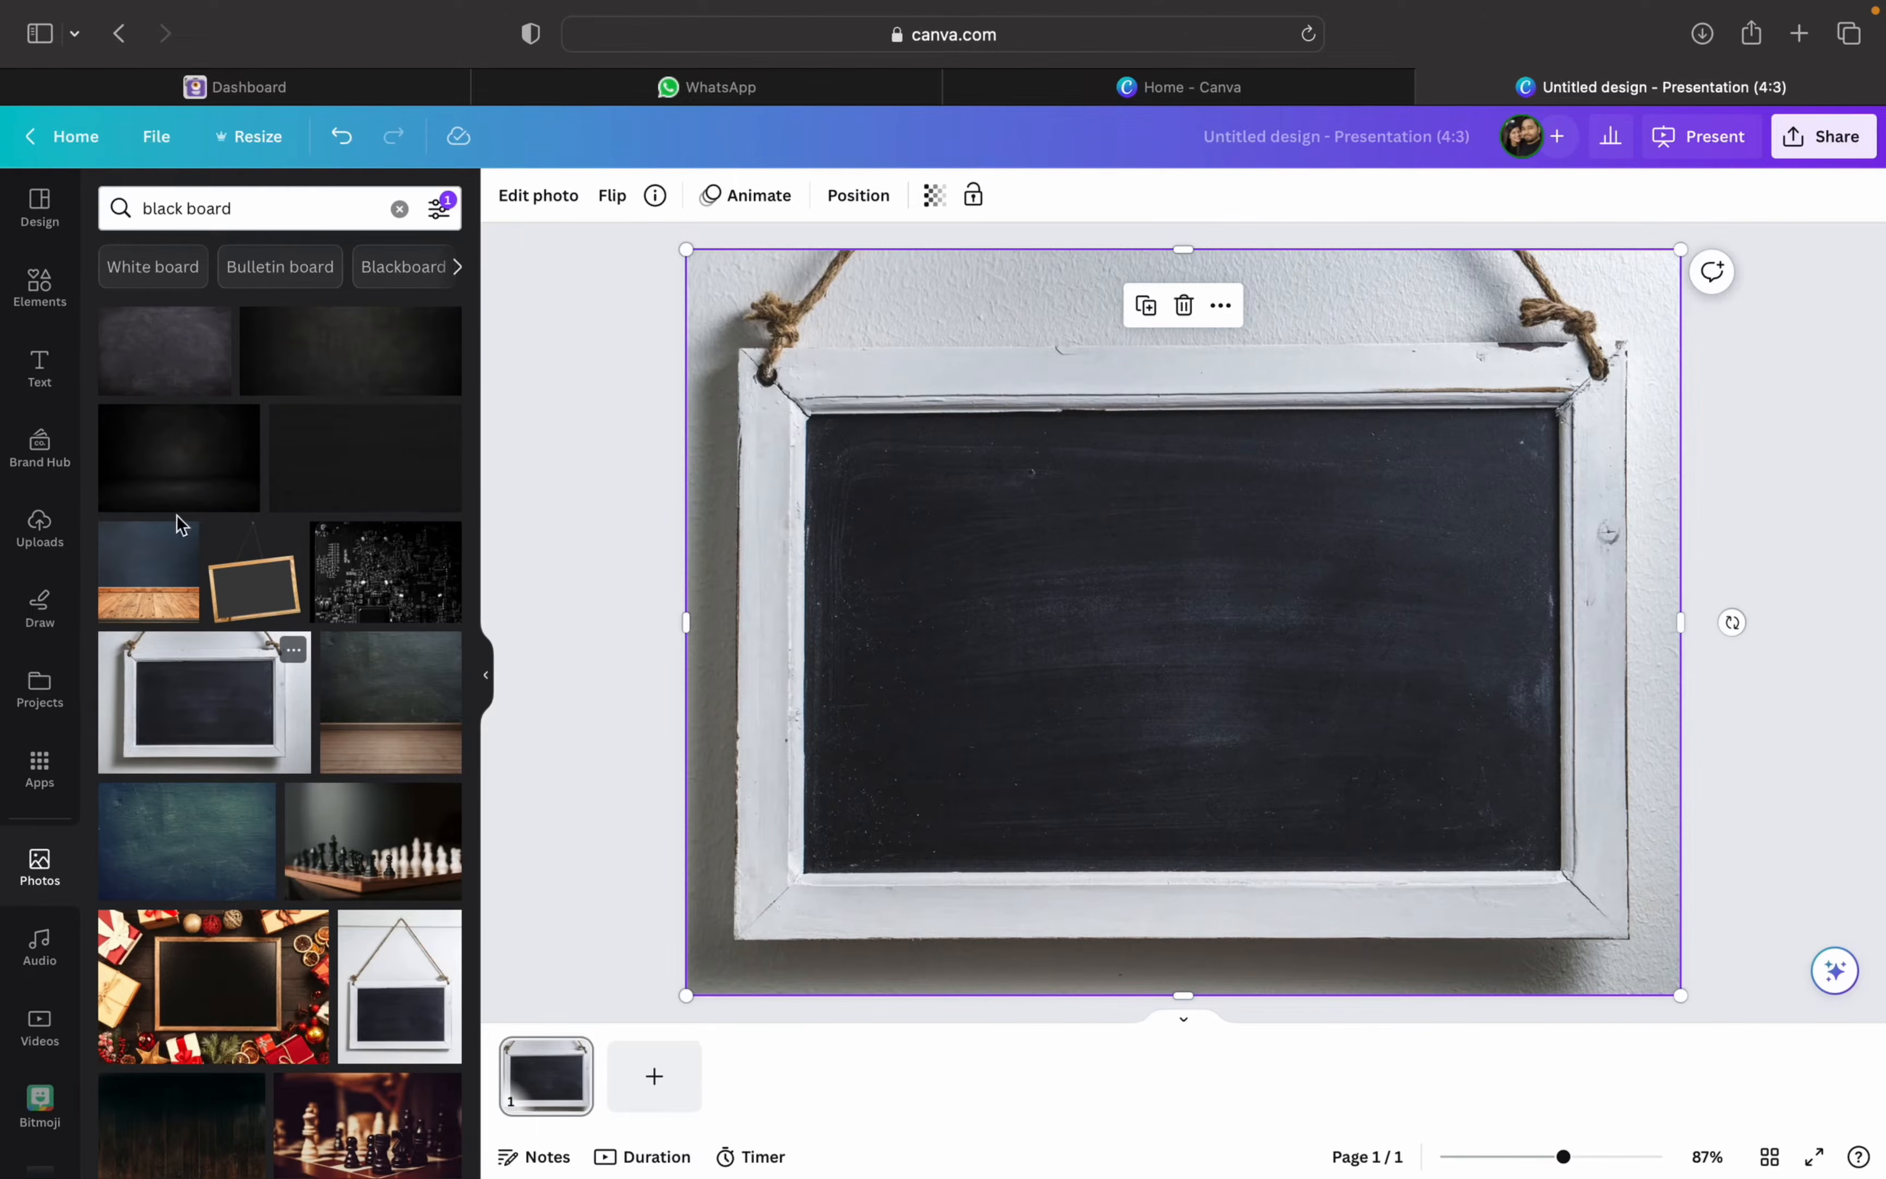
- Add a brand heading text box on the chalkboard and enter the person's full name in it
left_click(40, 375)
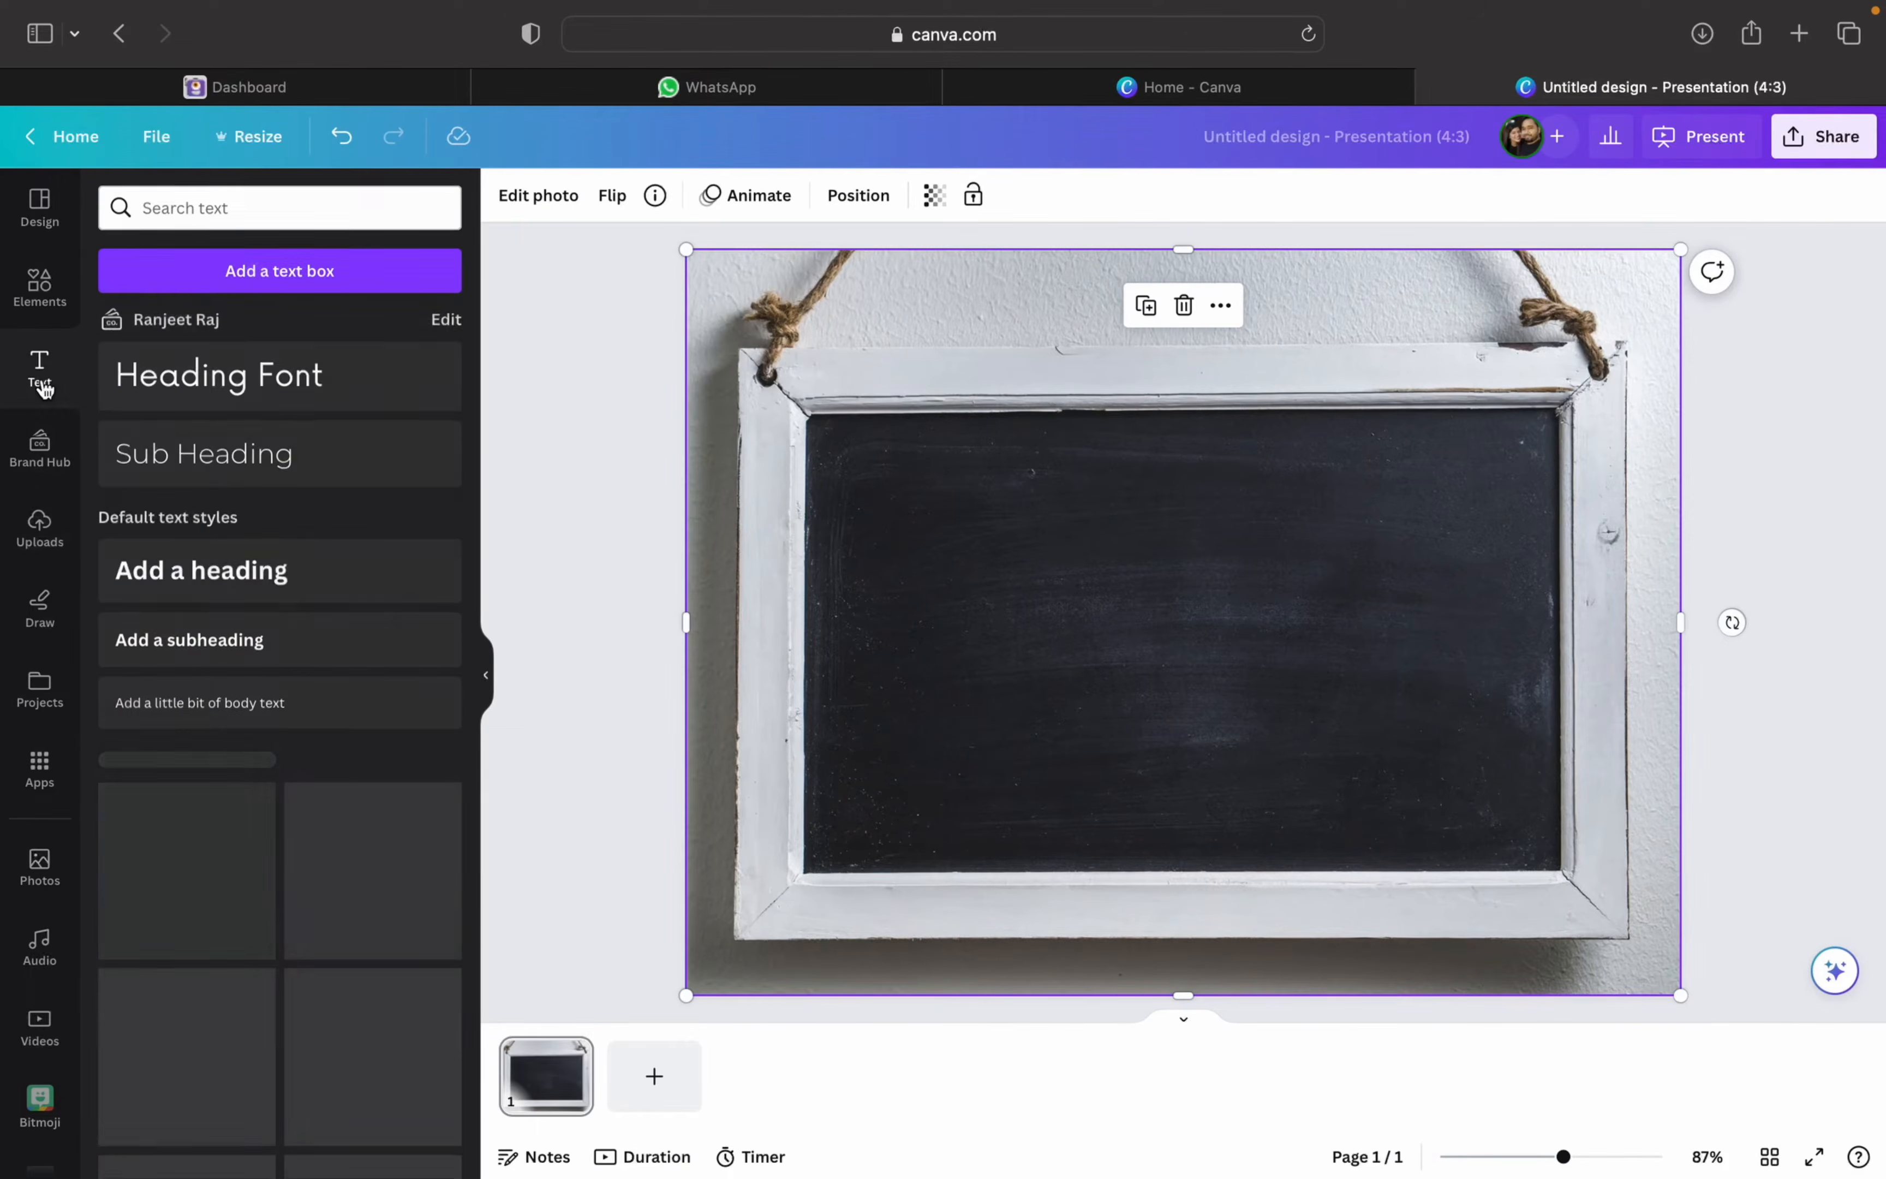
left_click(242, 393)
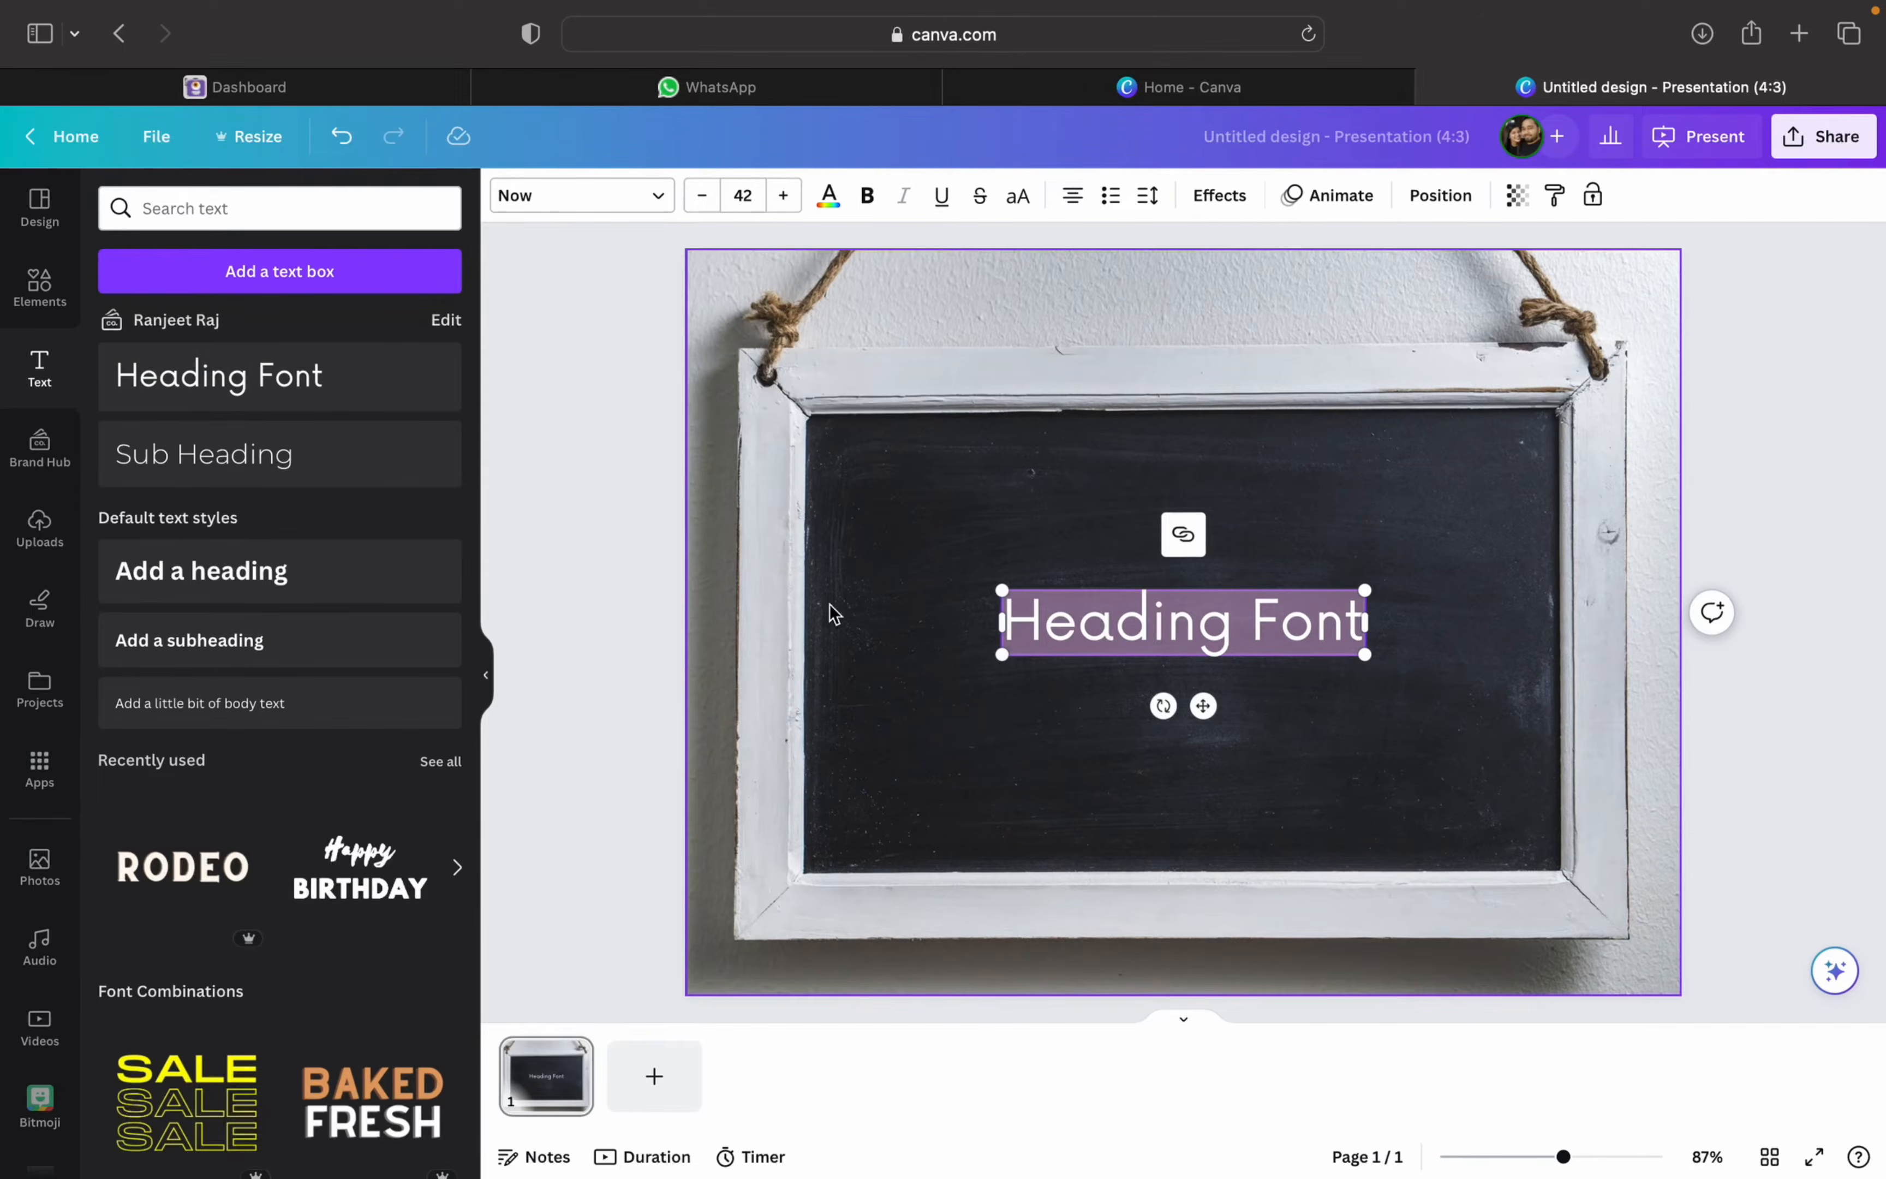
type("Ranjee")
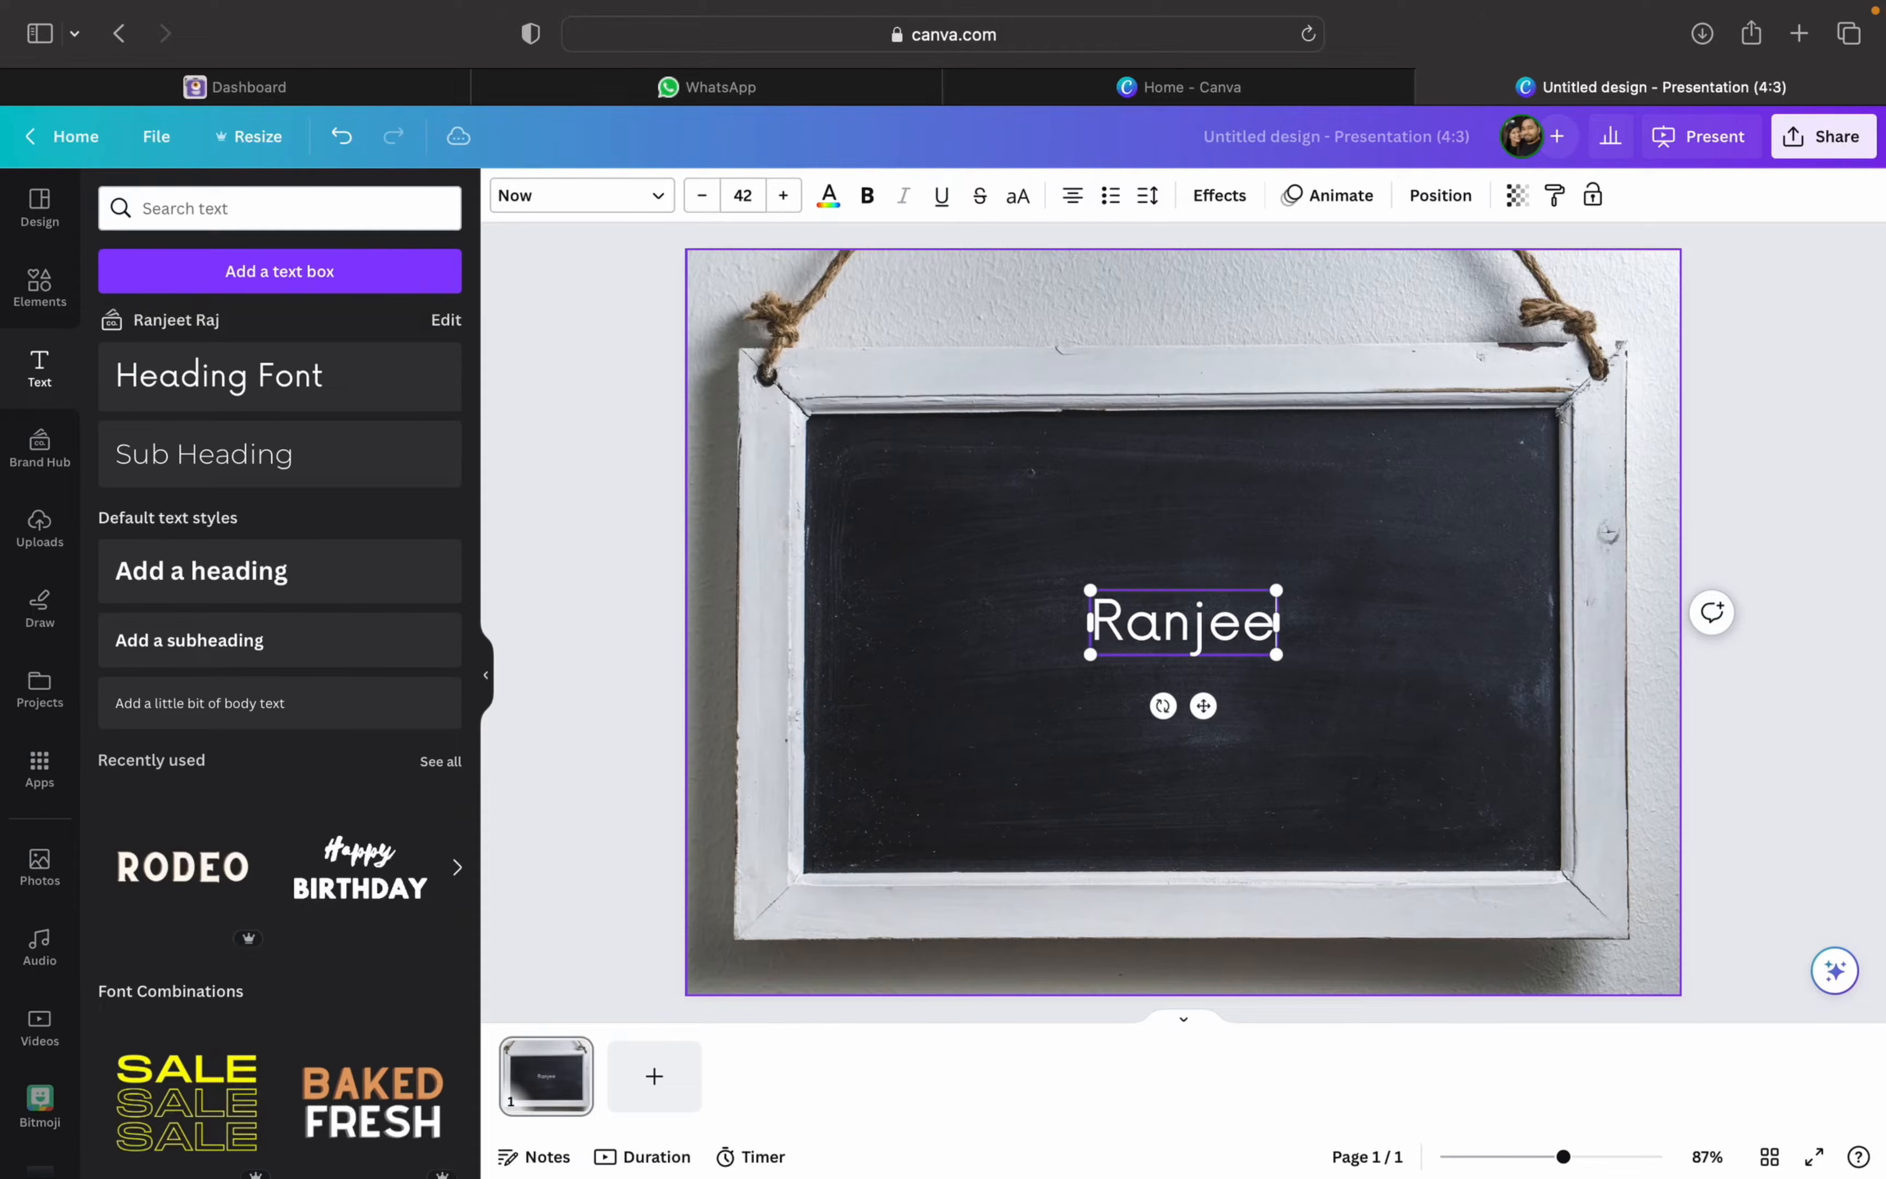
type("t Raj")
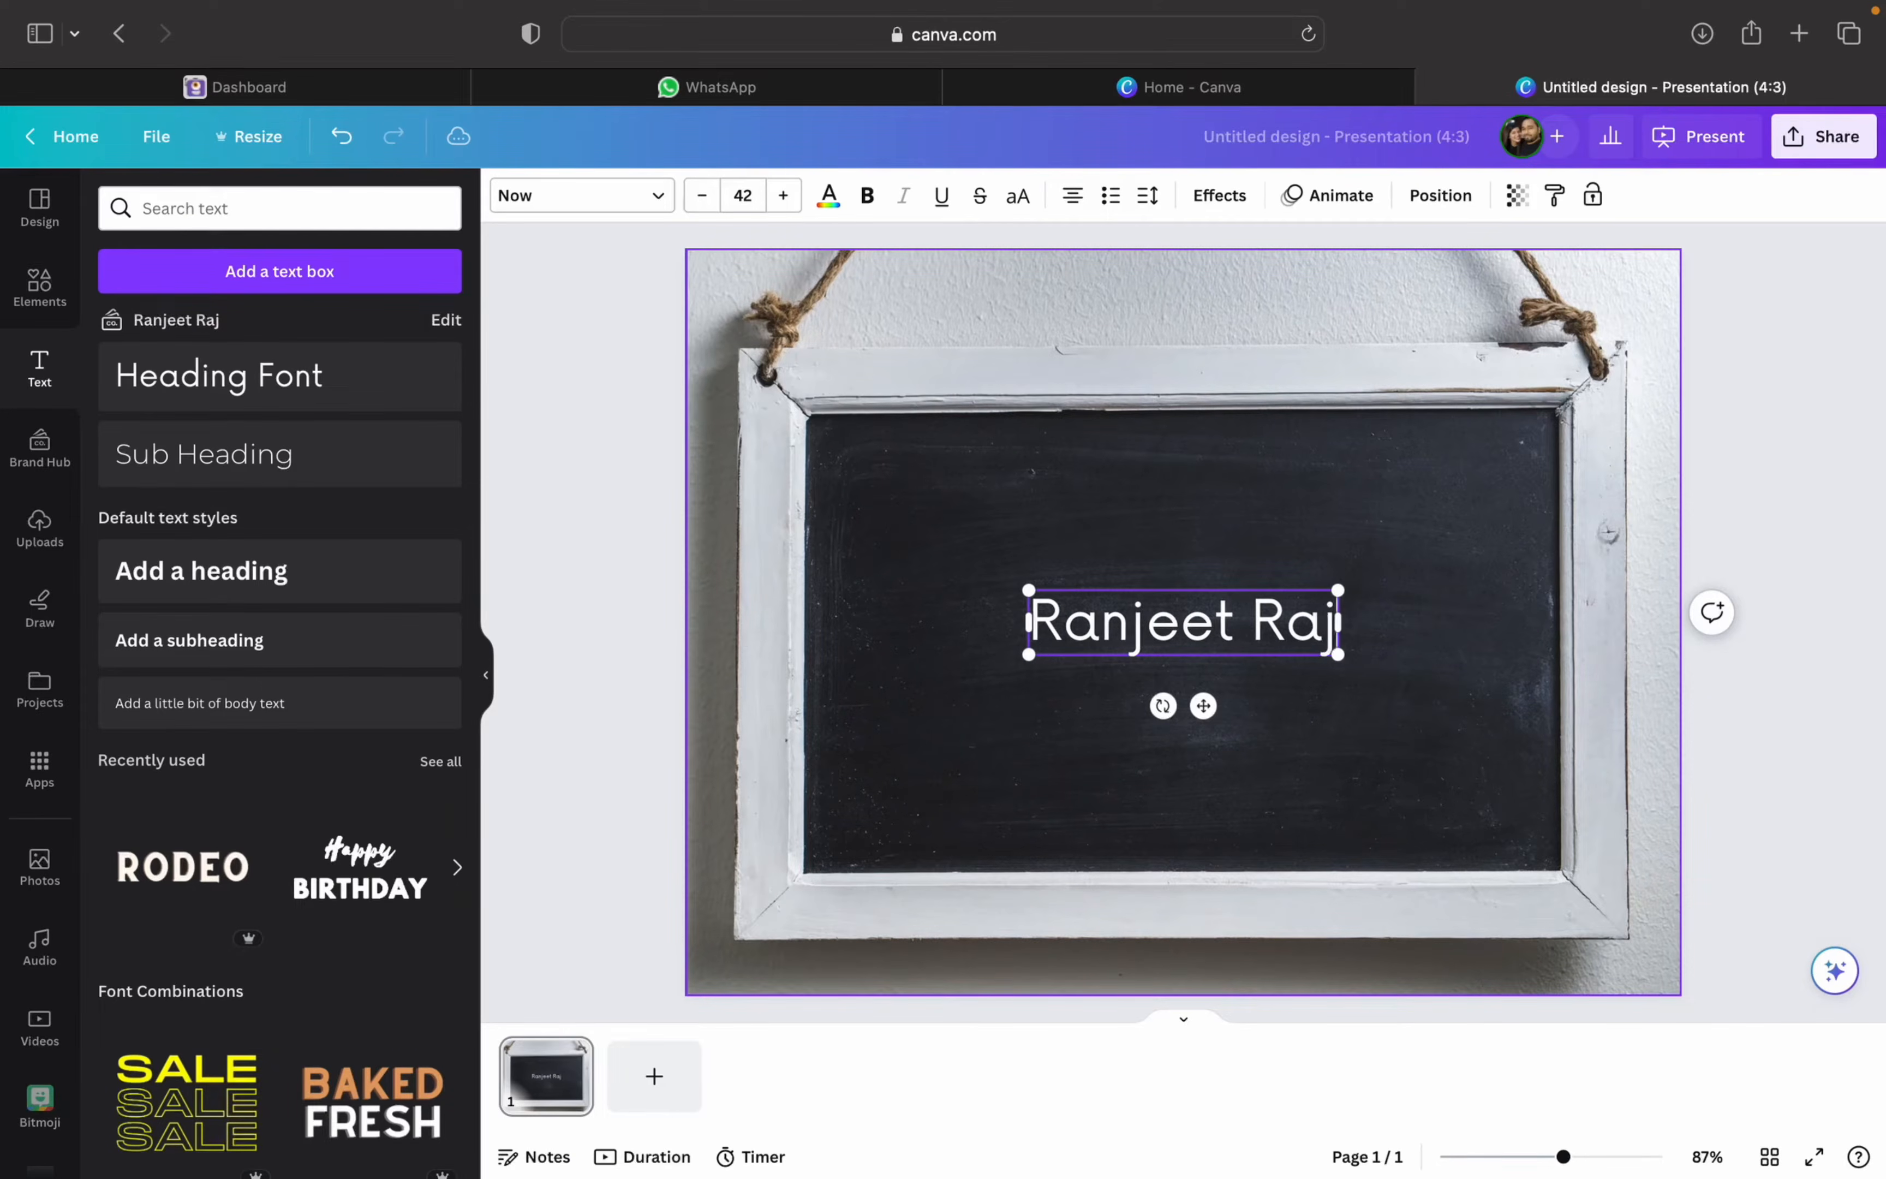
left_click(1003, 721)
- Set the name text's font to Lumios Marker and enlarge the text to about size 123
left_click(1262, 620)
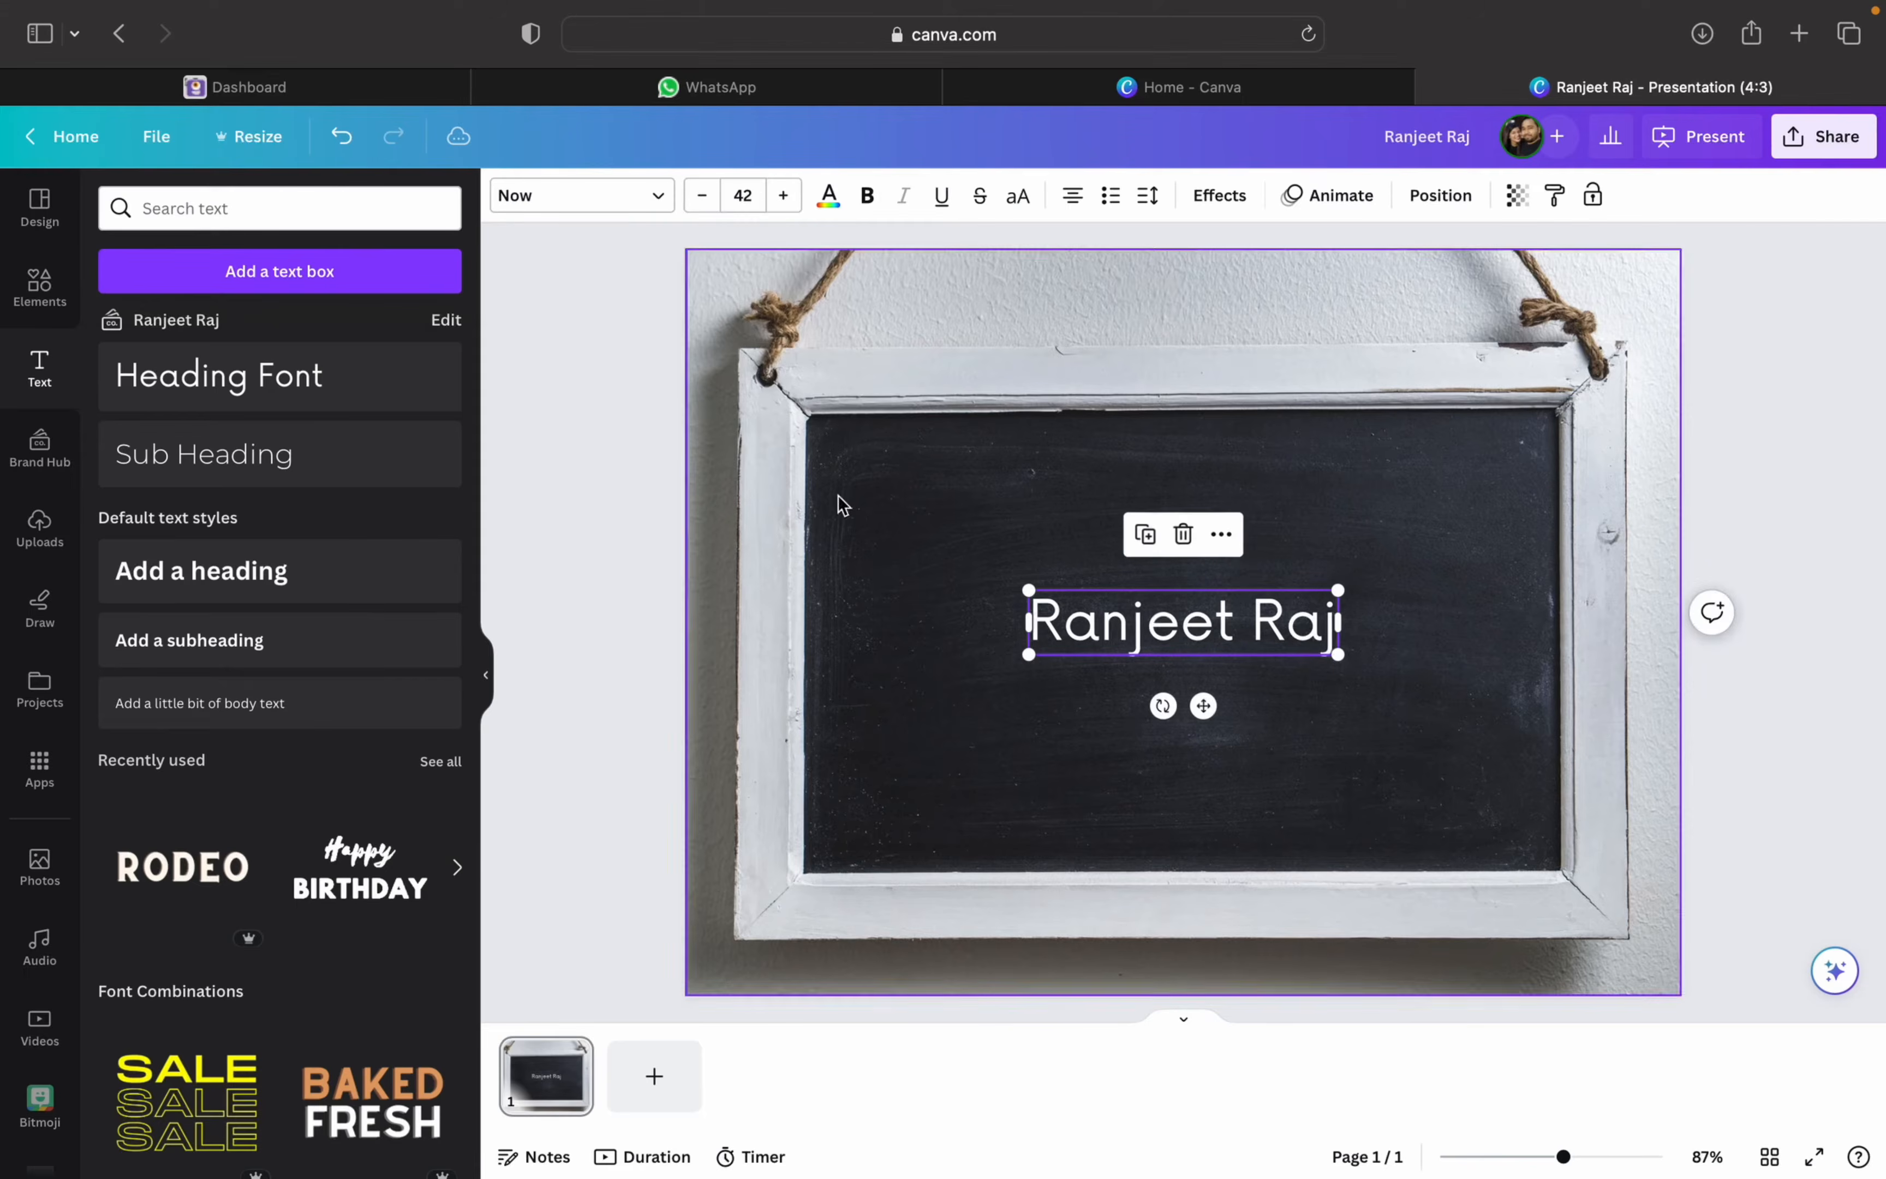
left_click(593, 198)
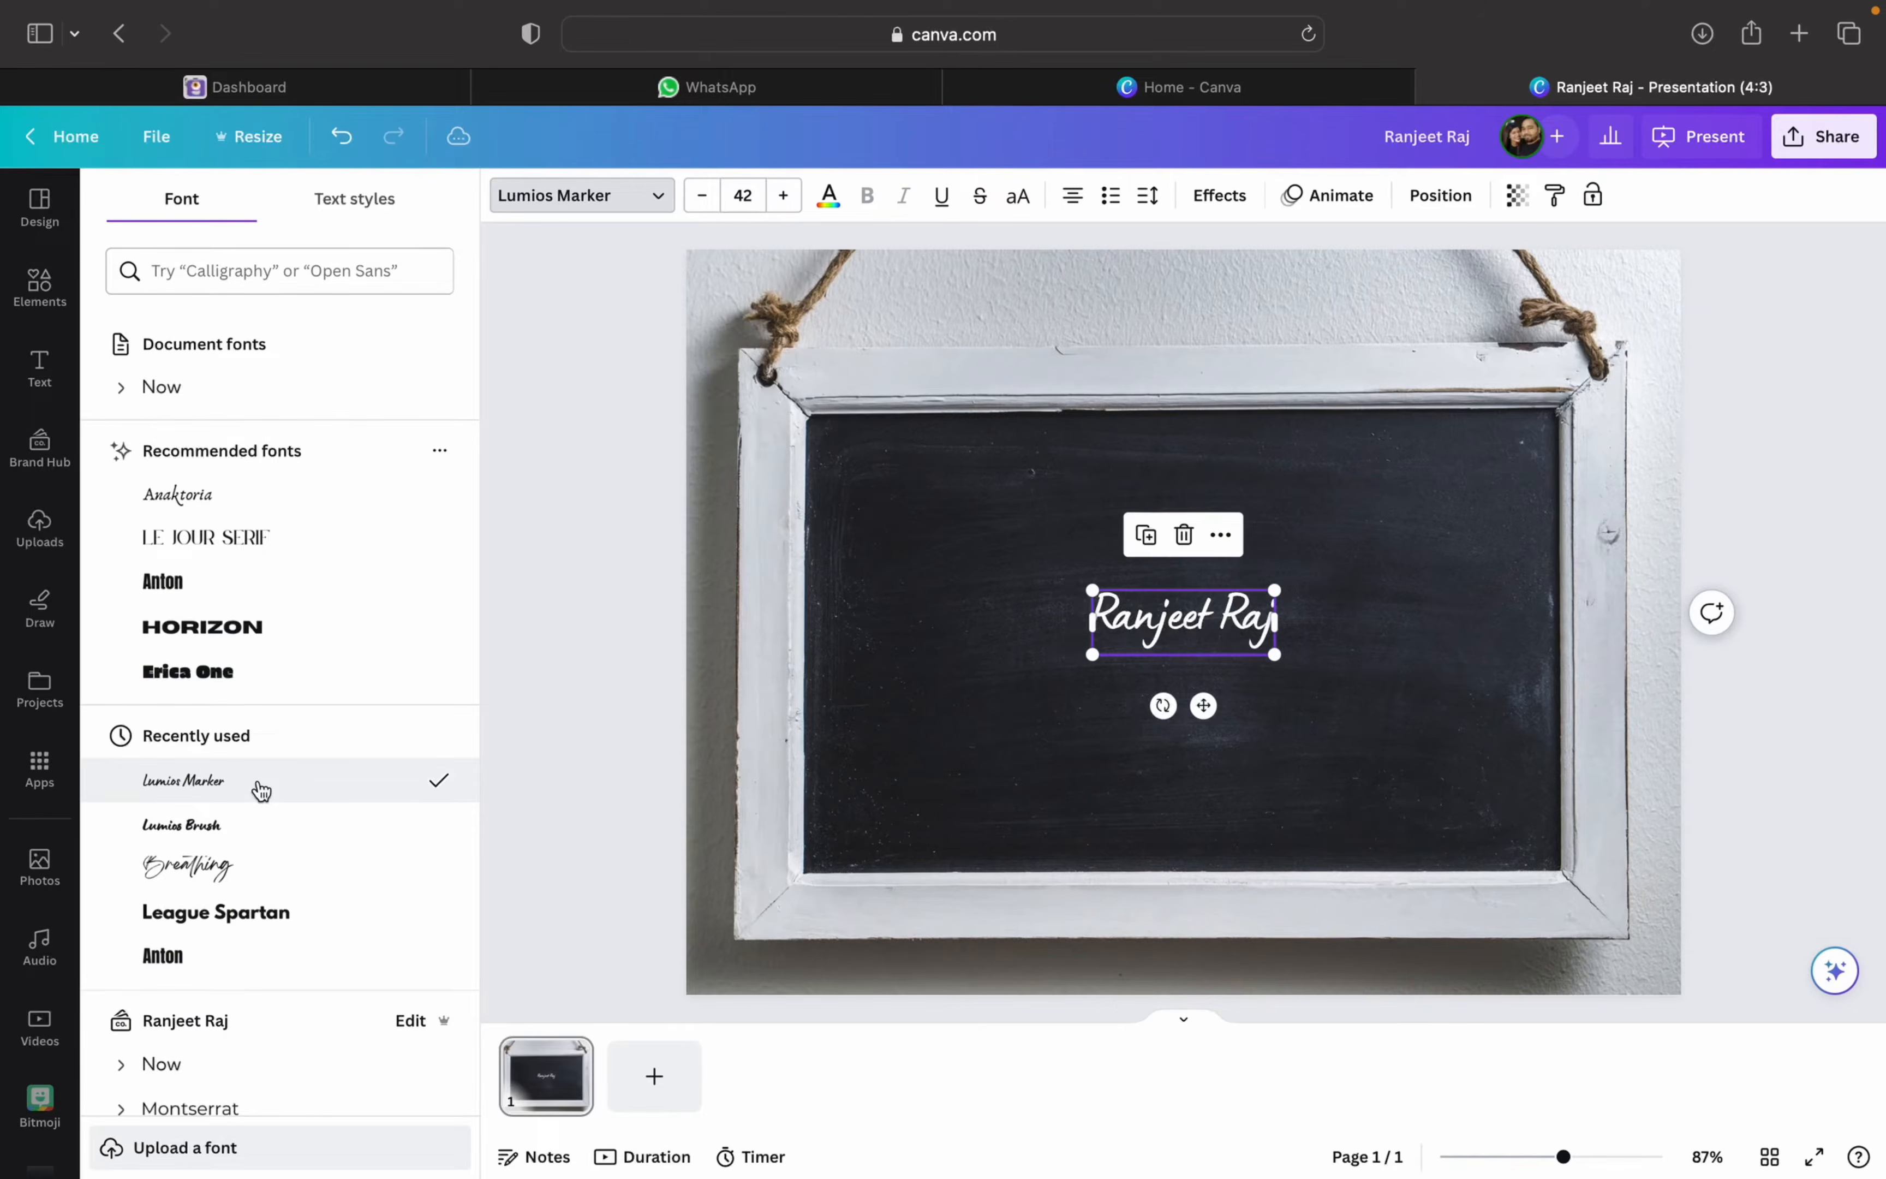
left_click_drag(1083, 597, 824, 597)
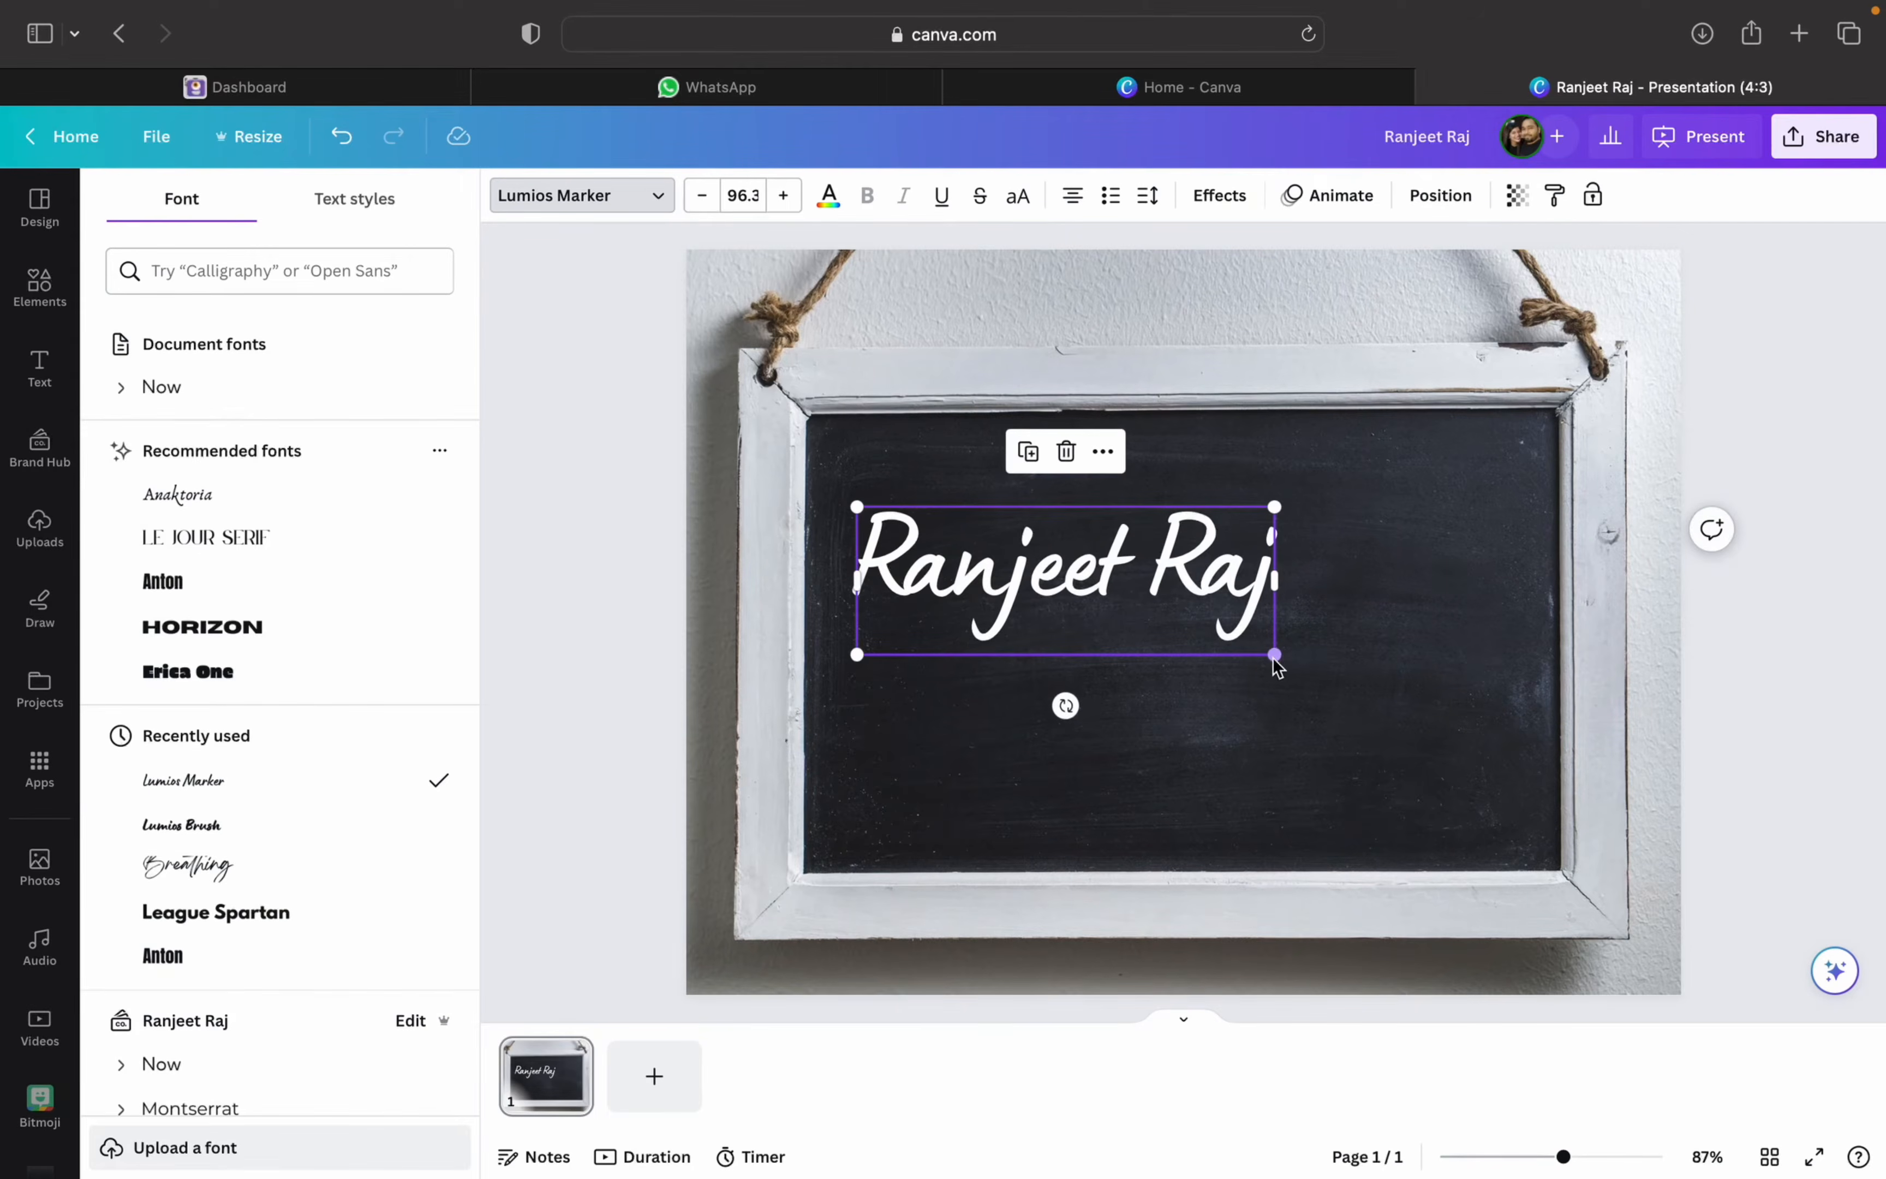
left_click_drag(1307, 672, 1399, 706)
- Rotate the name text so it slopes upward to the right and centre it on the chalkboard
mouse_move(1127, 752)
left_mouse_down()
mouse_move(1145, 768)
mouse_move(1162, 742)
left_mouse_up()
left_click(1329, 758)
left_click(1202, 558)
left_click_drag(1203, 558, 1258, 611)
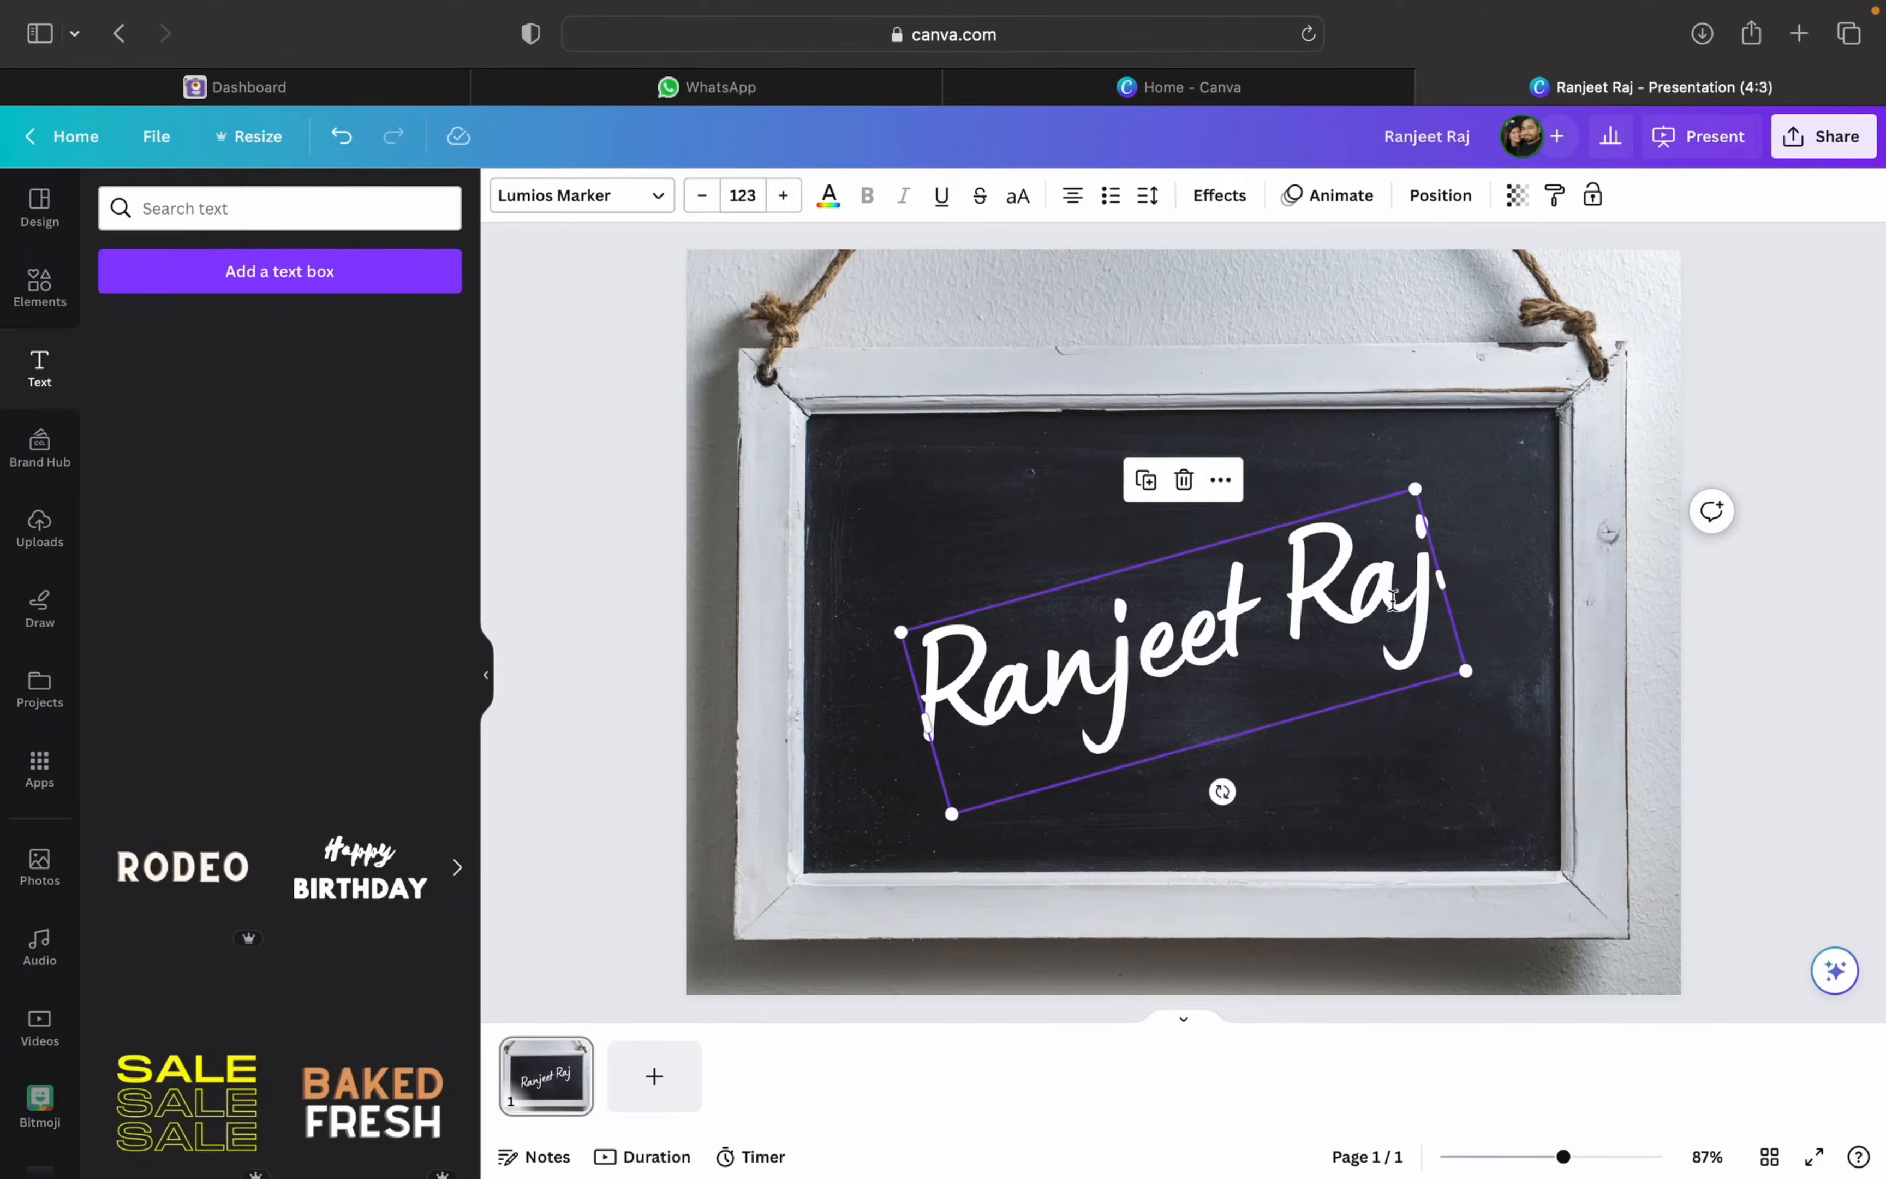
- Apply the Typewriter text animation to the name on the chalkboard
left_click(1358, 209)
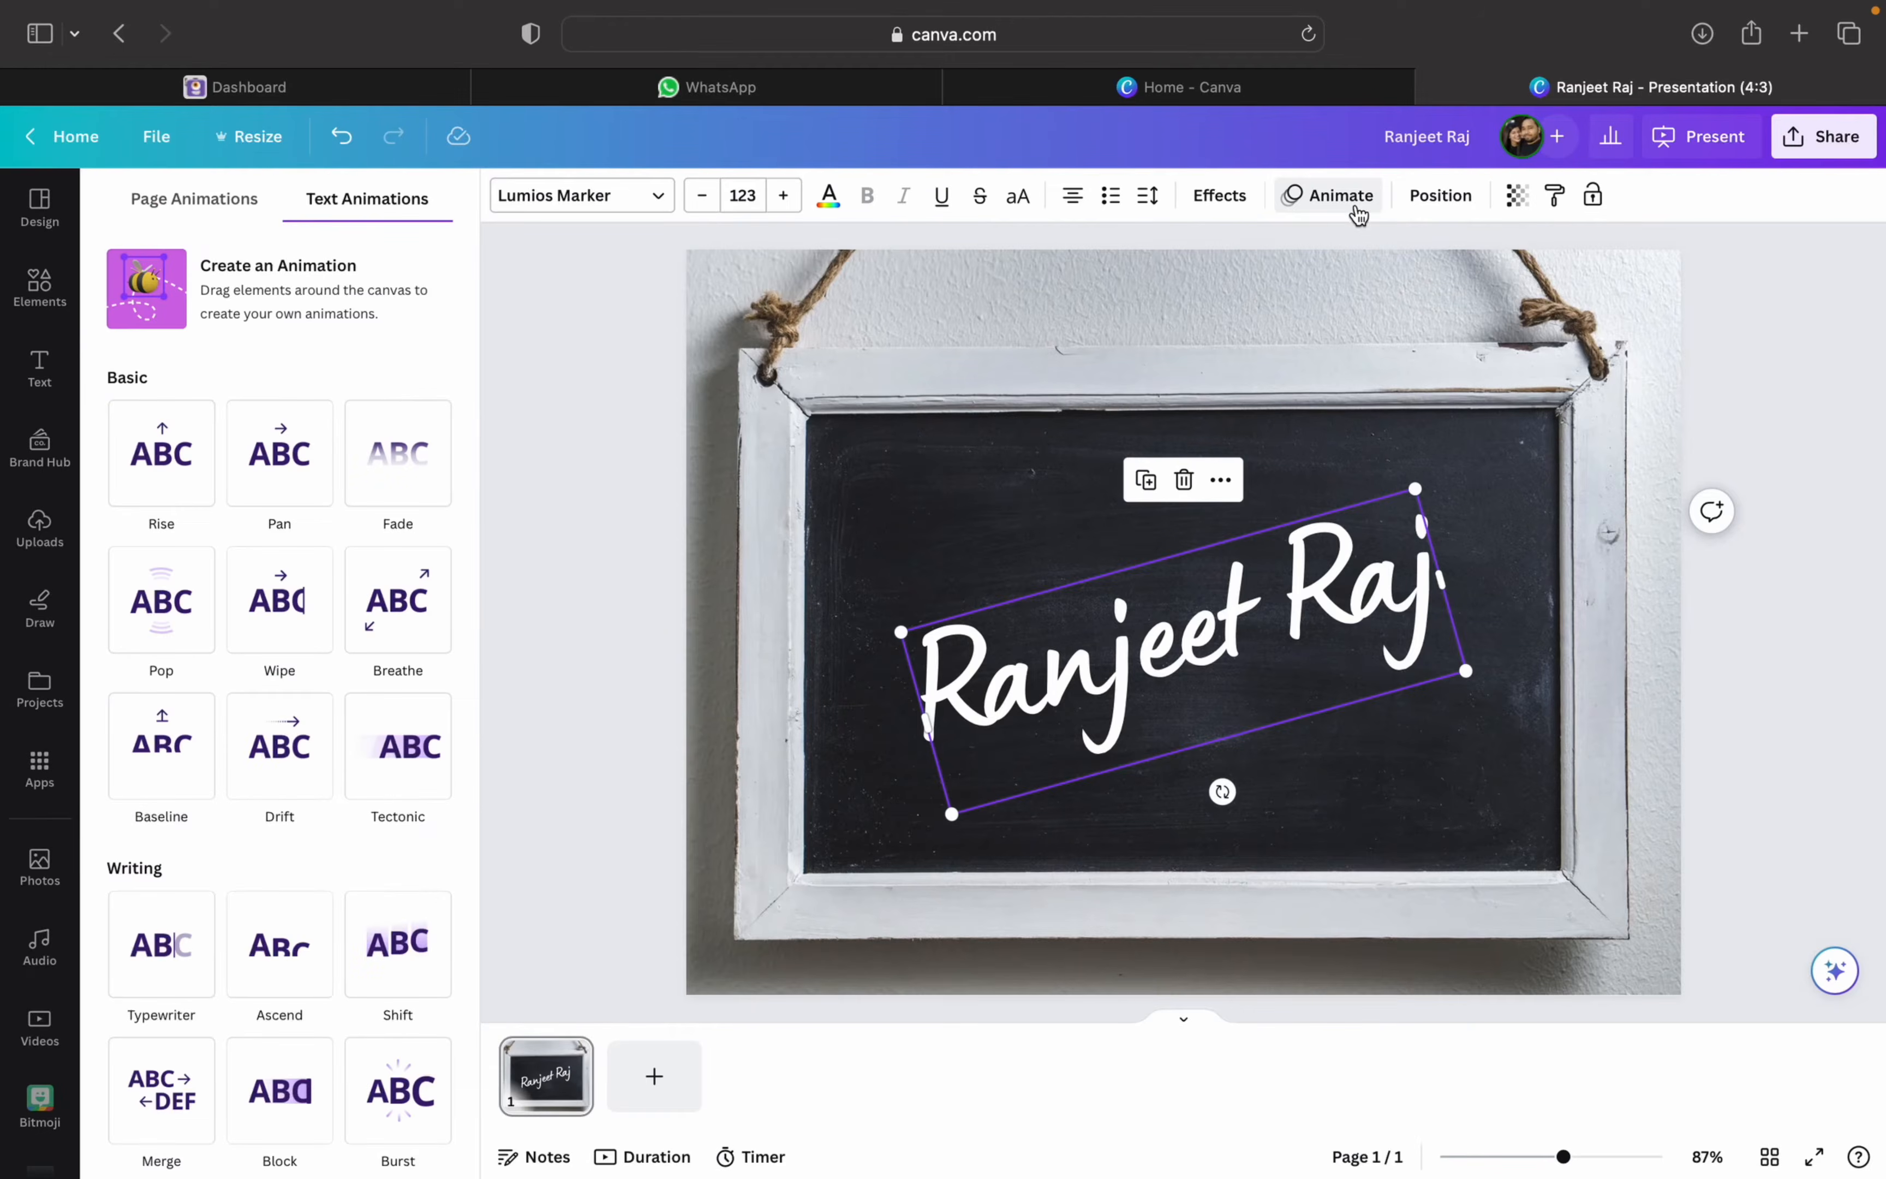
left_click(134, 975)
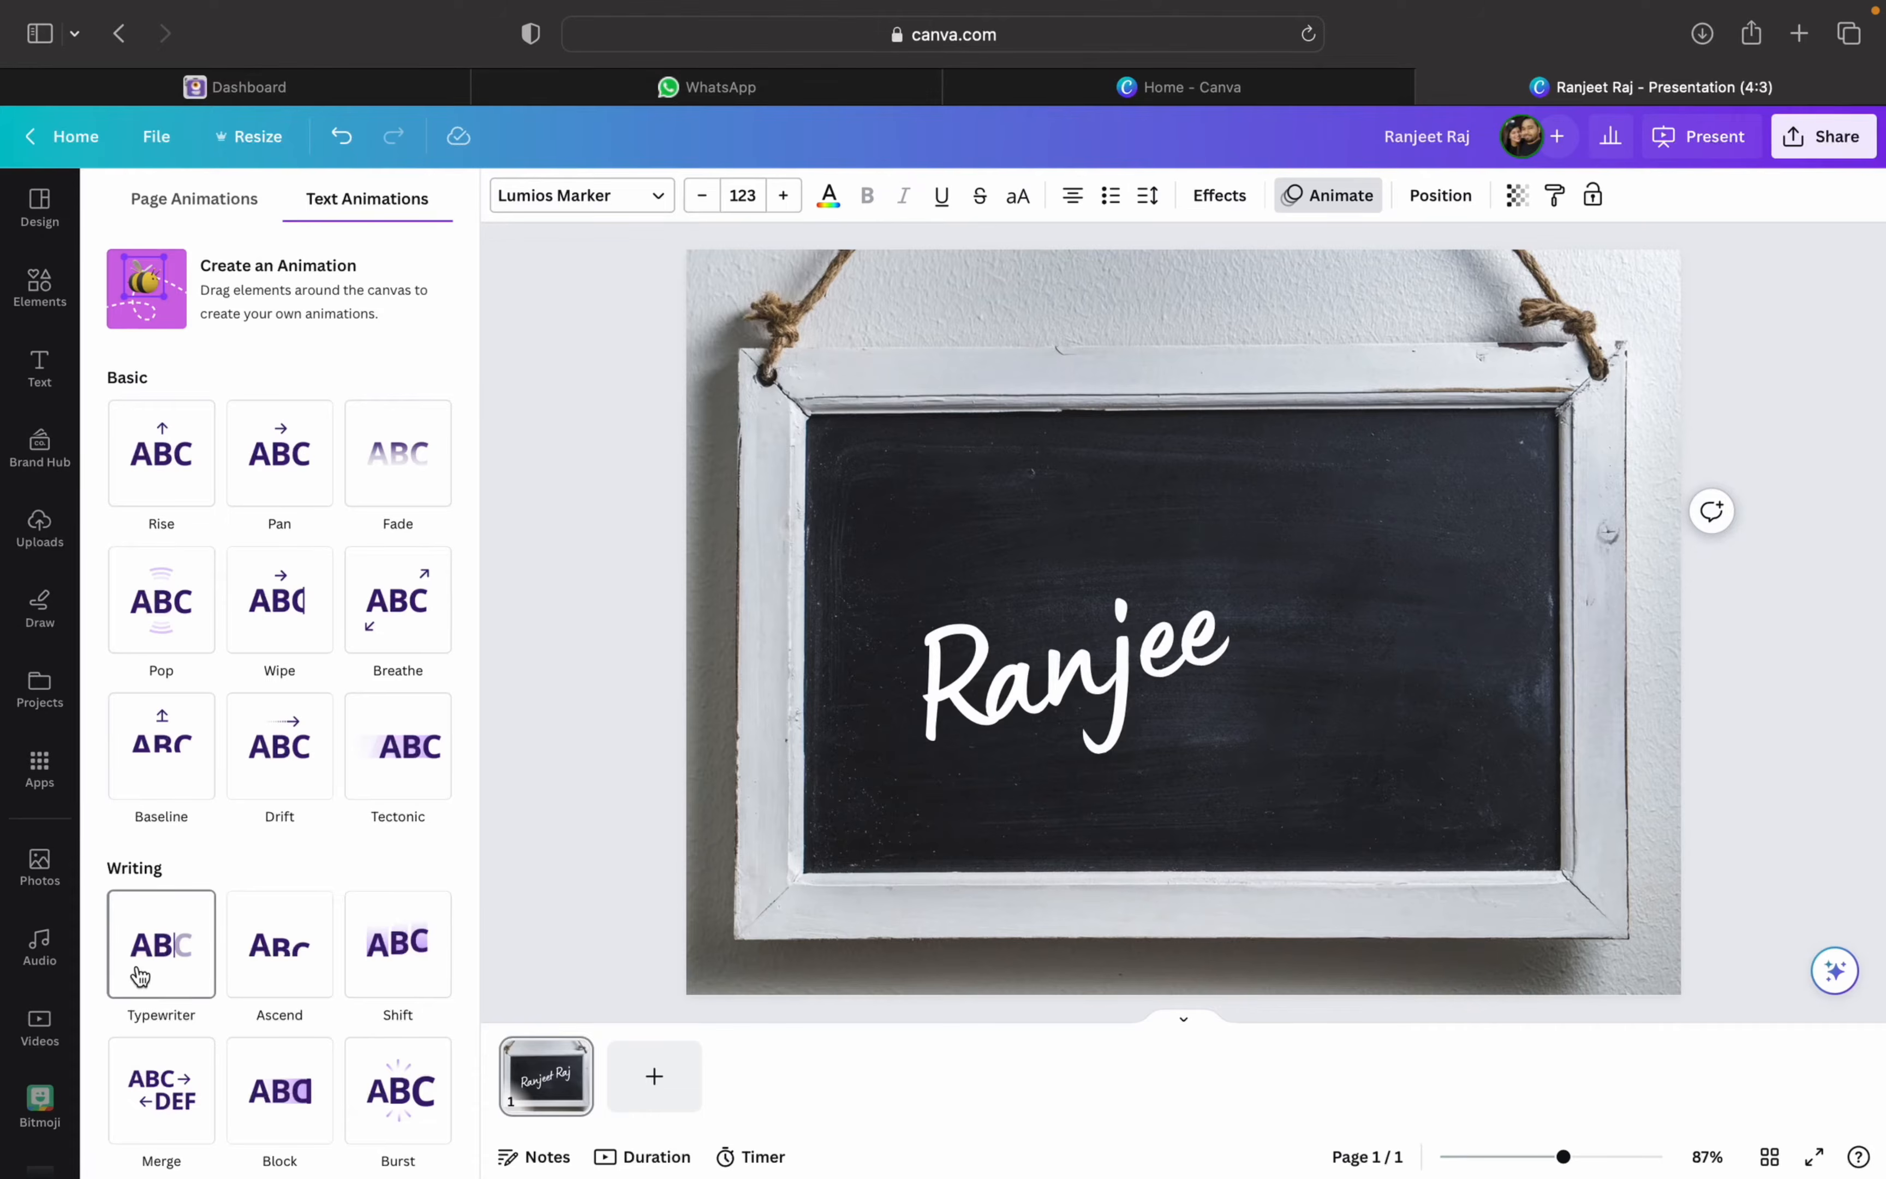
left_click(140, 976)
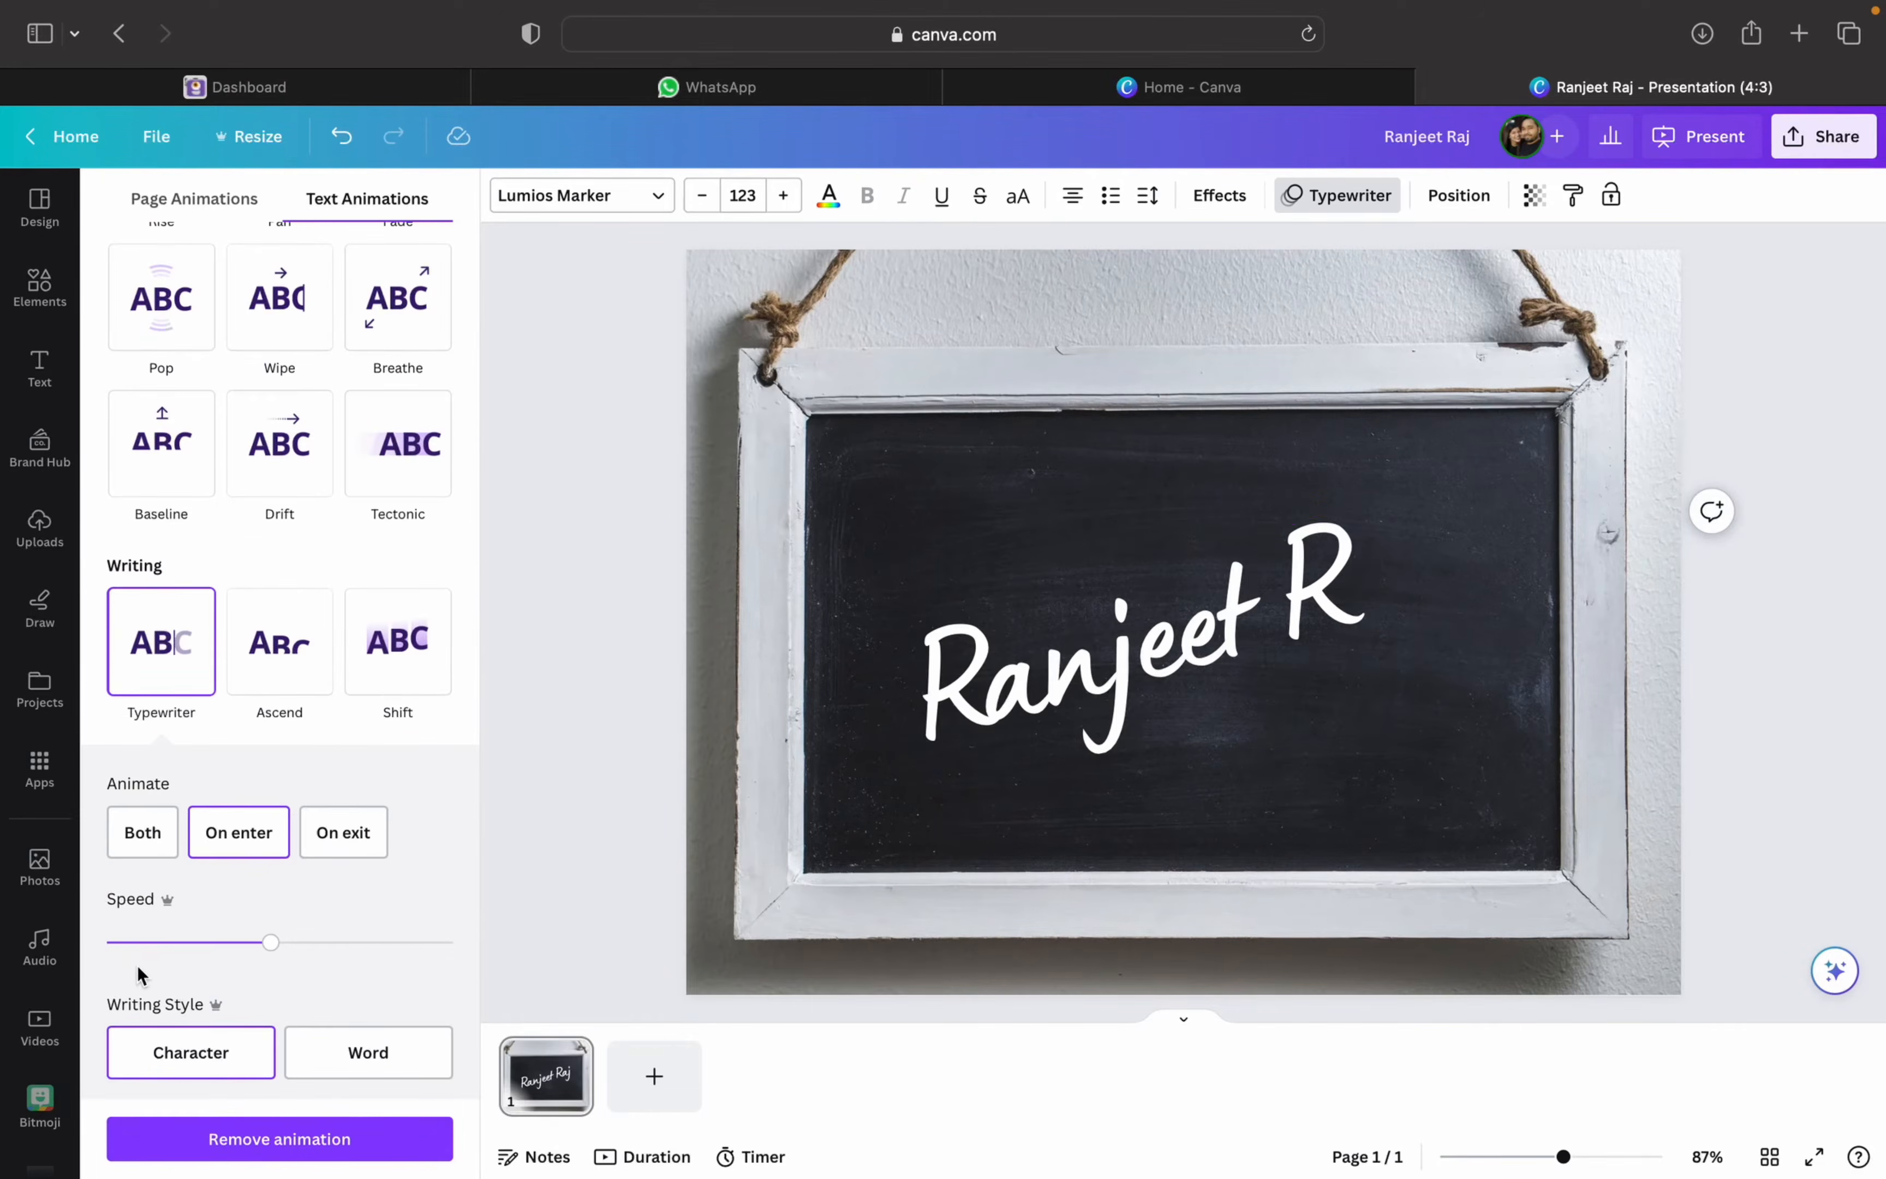
left_click(554, 740)
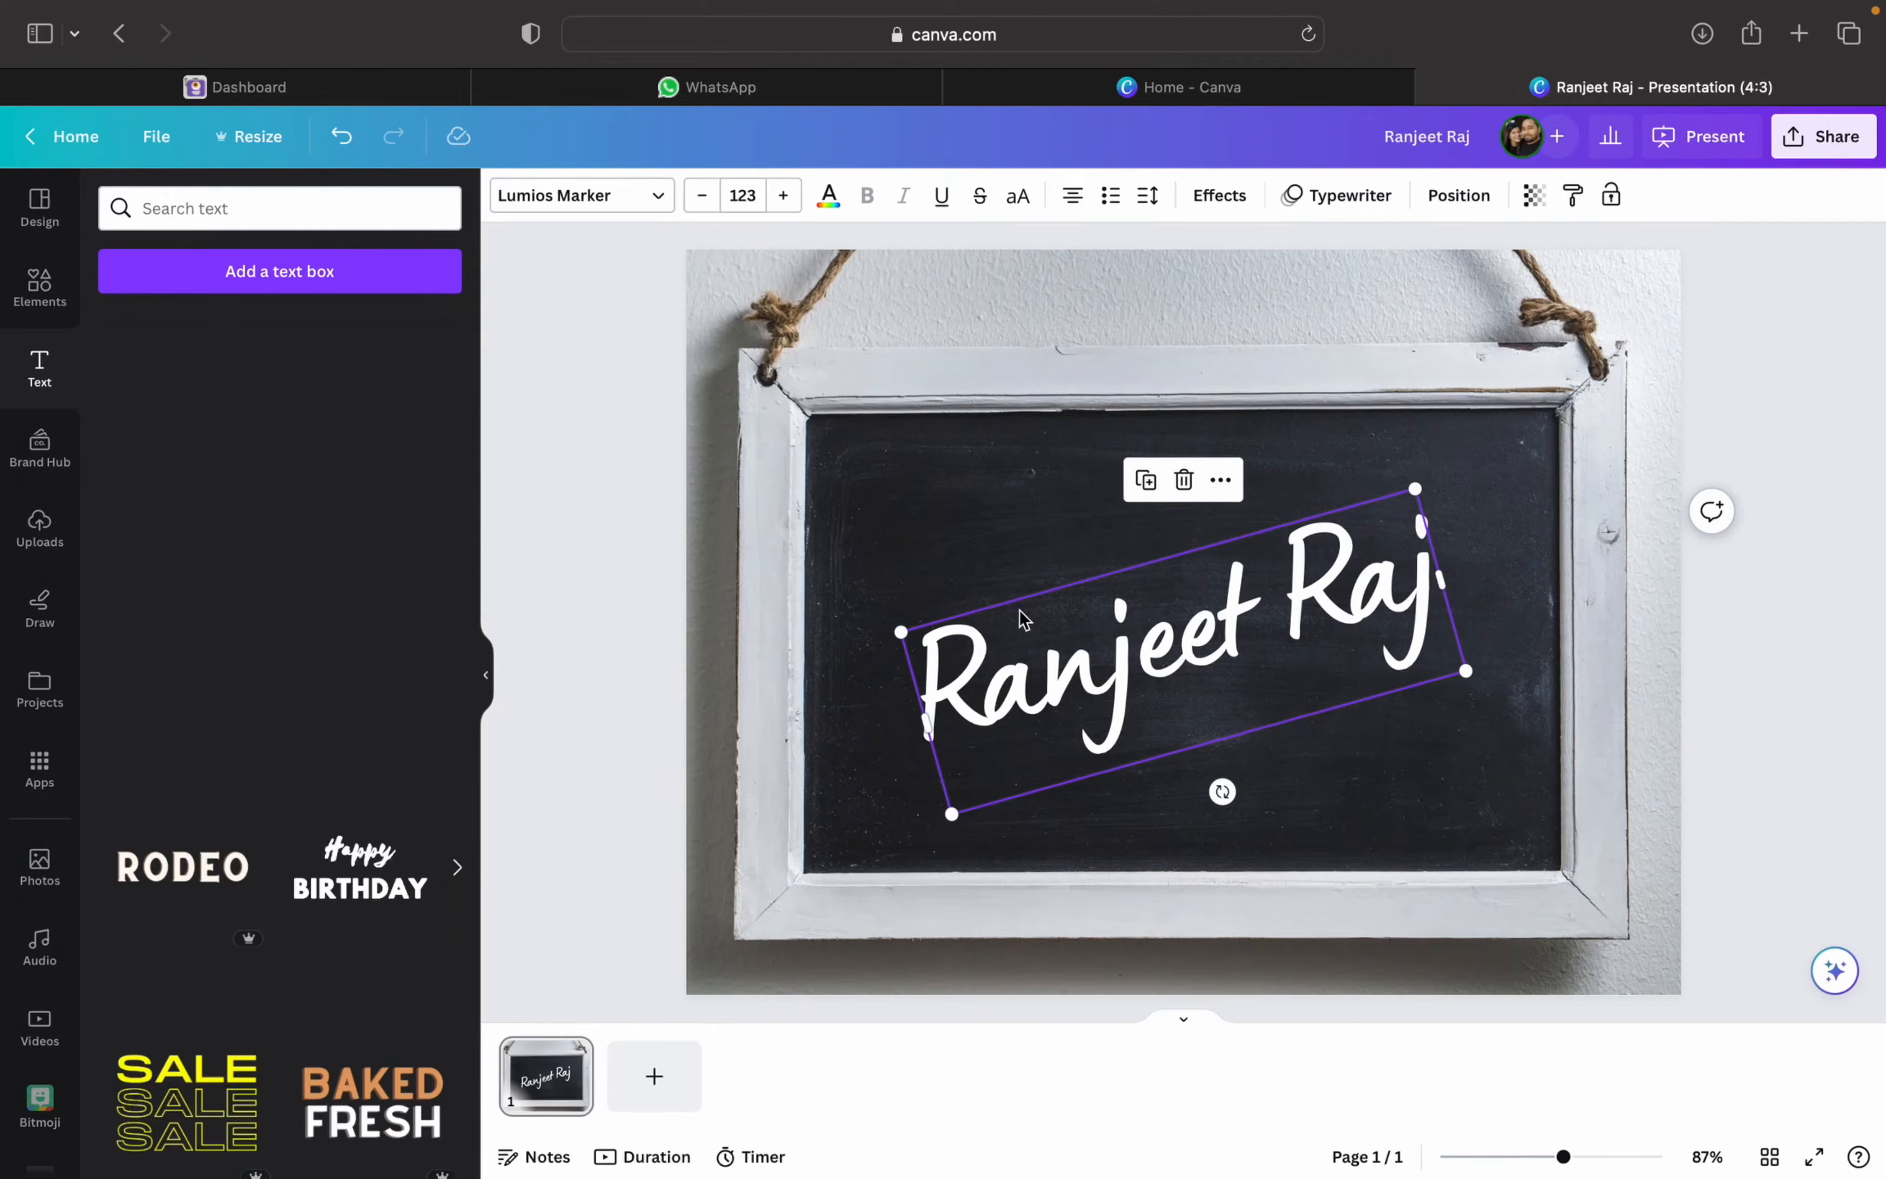
left_click(701, 700)
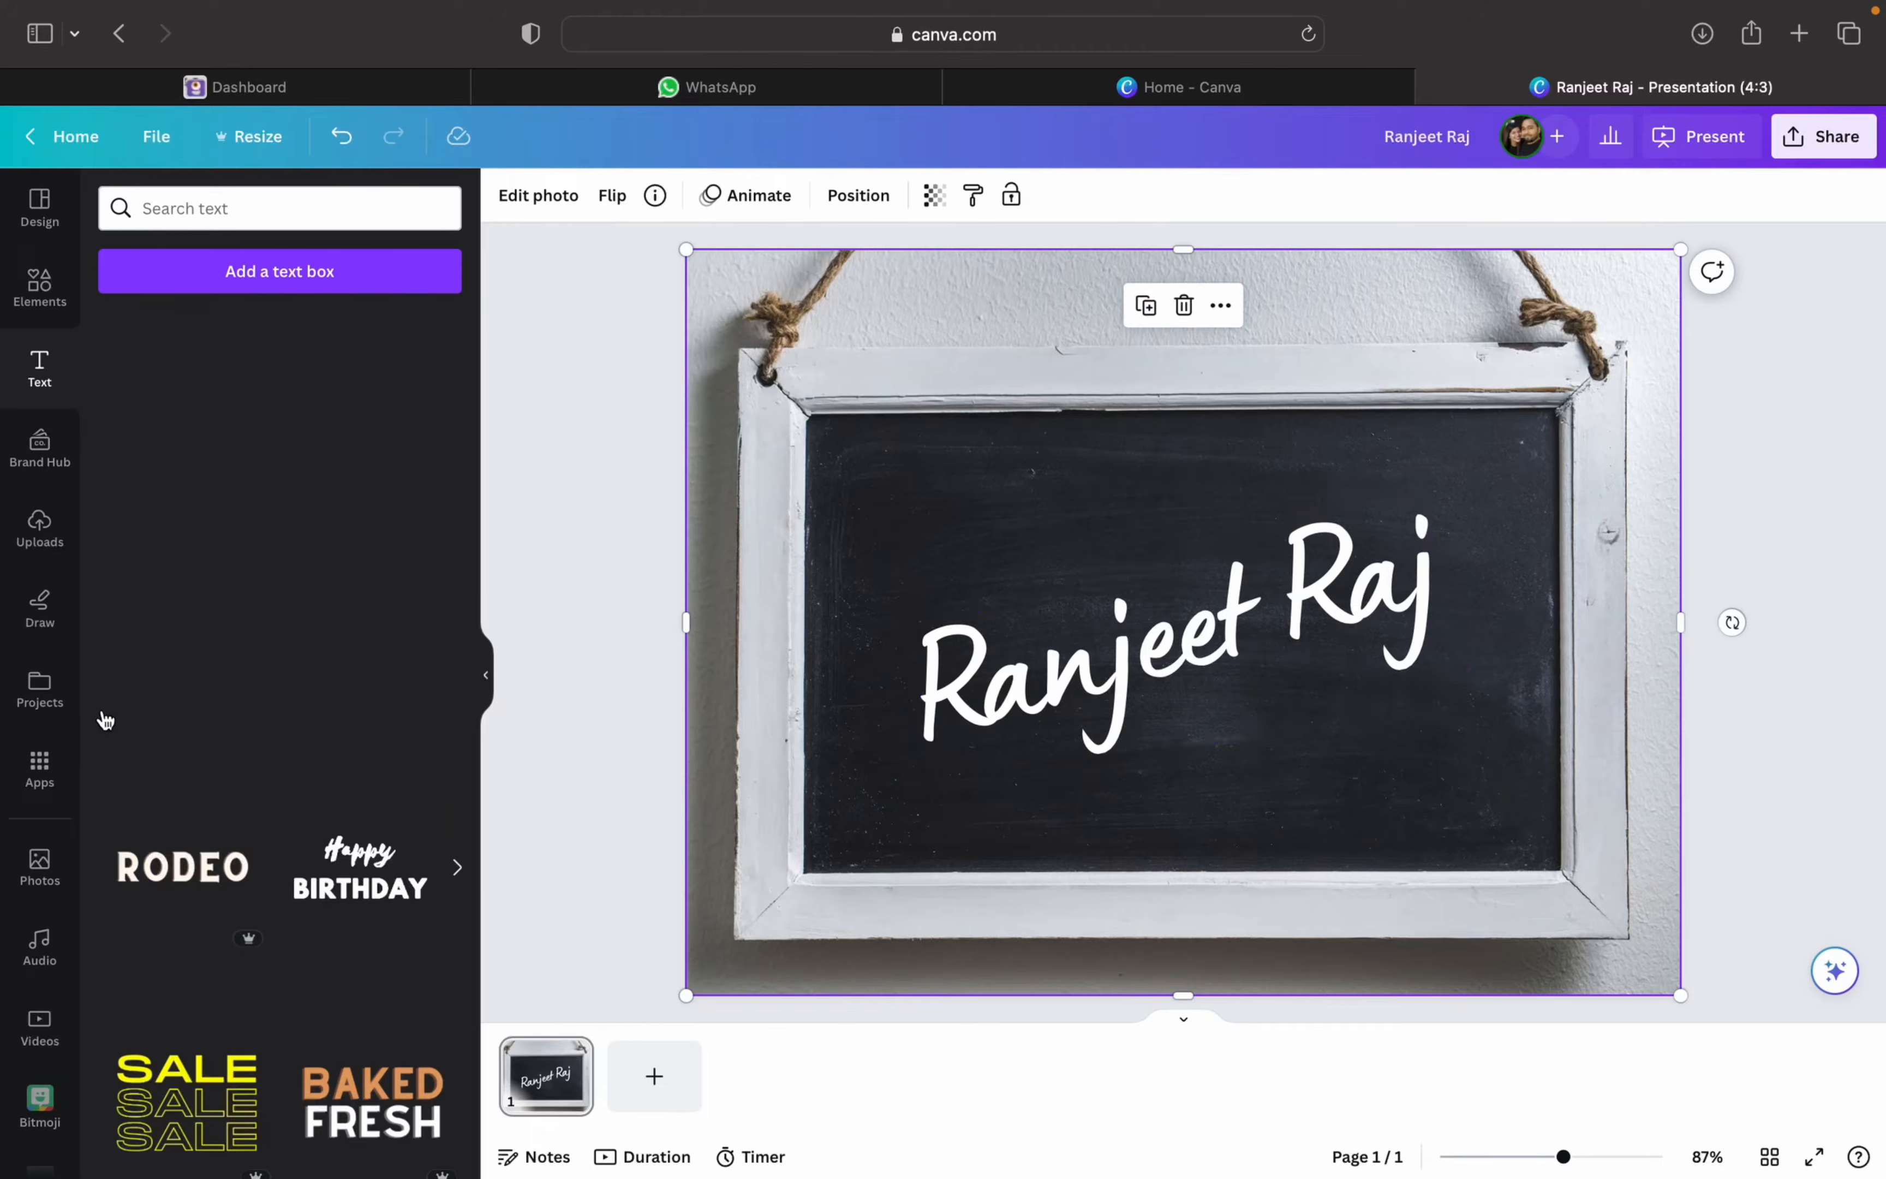
- Search the elements library for "hand holding a chalk"
left_click(29, 311)
left_click(257, 202)
type("m")
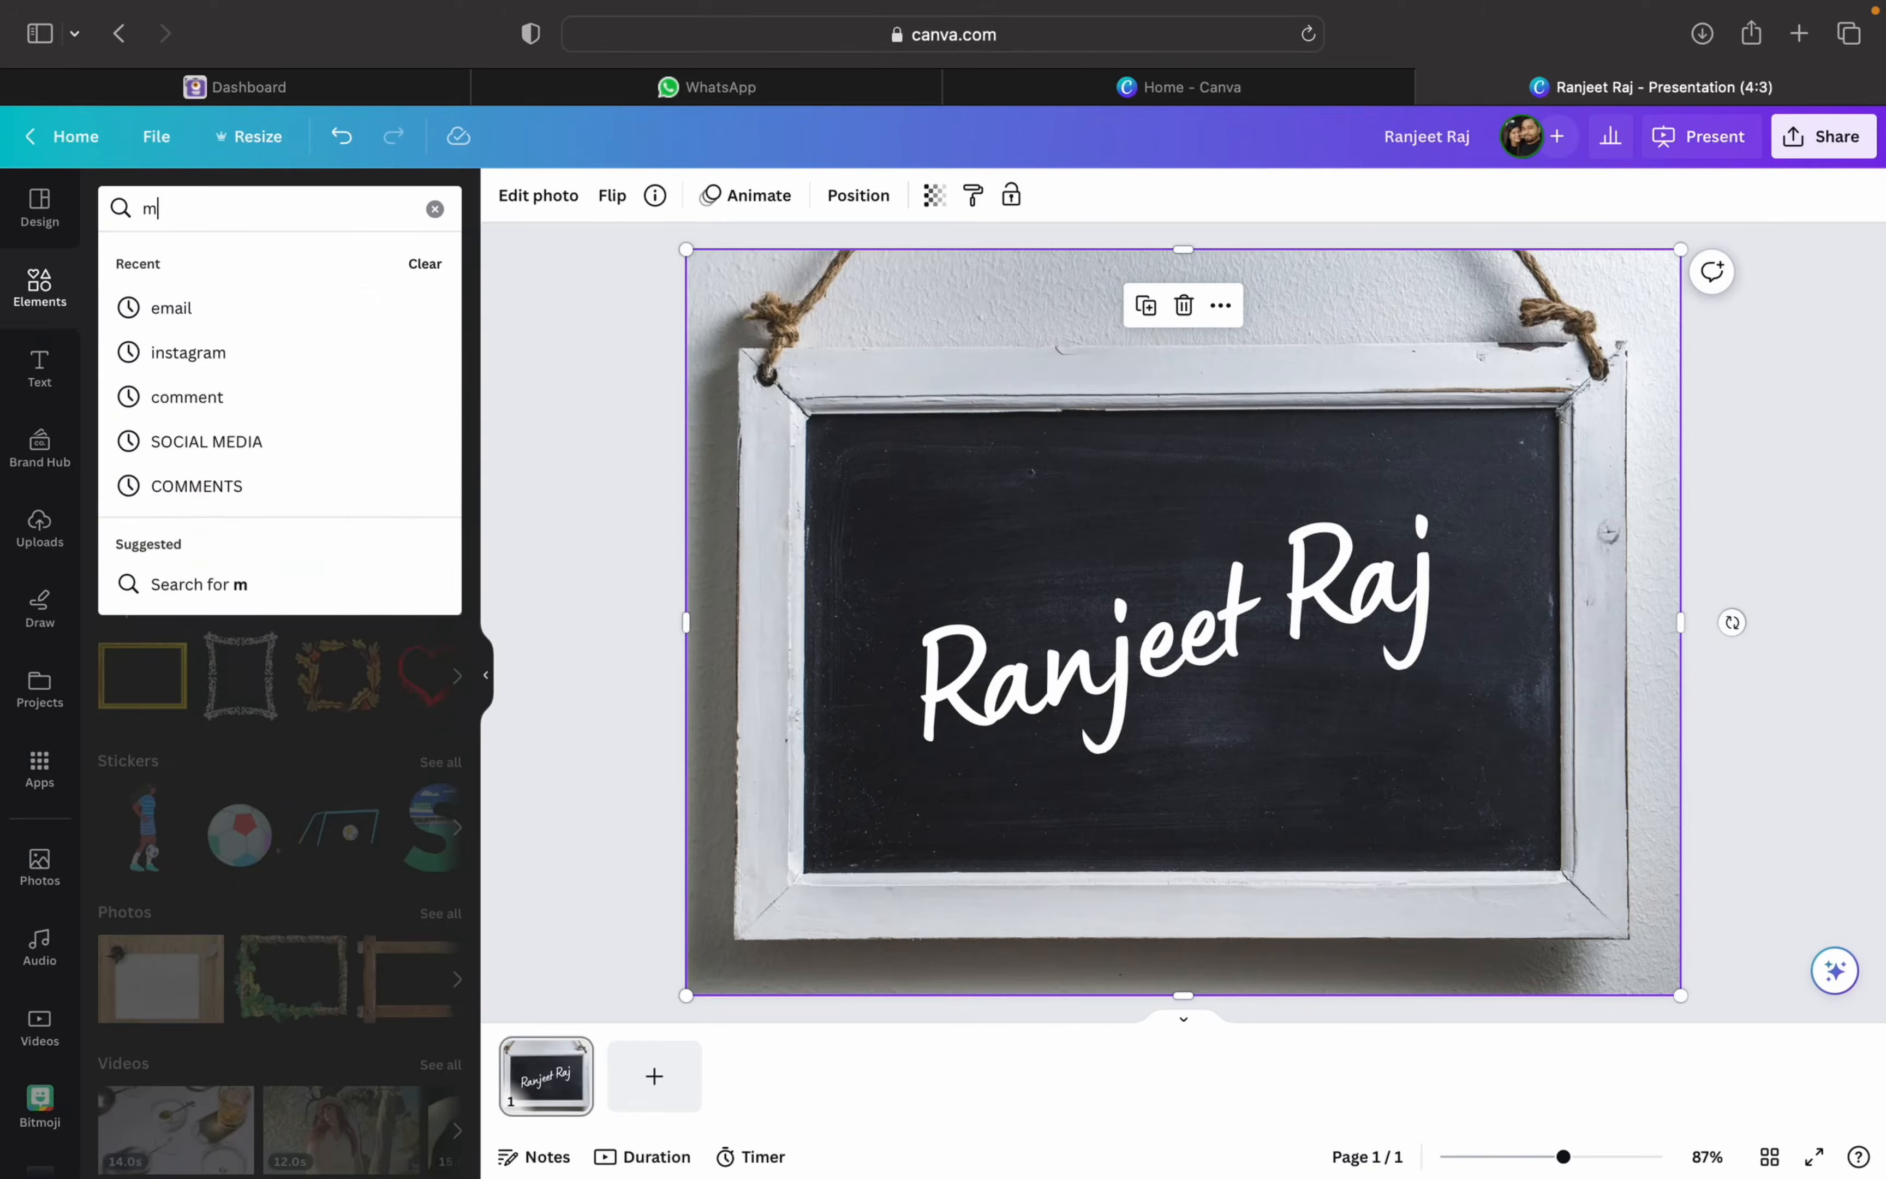
type("an")
key("BackSpace")
key("BackSpace")
key("BackSpace")
key("BackSpace")
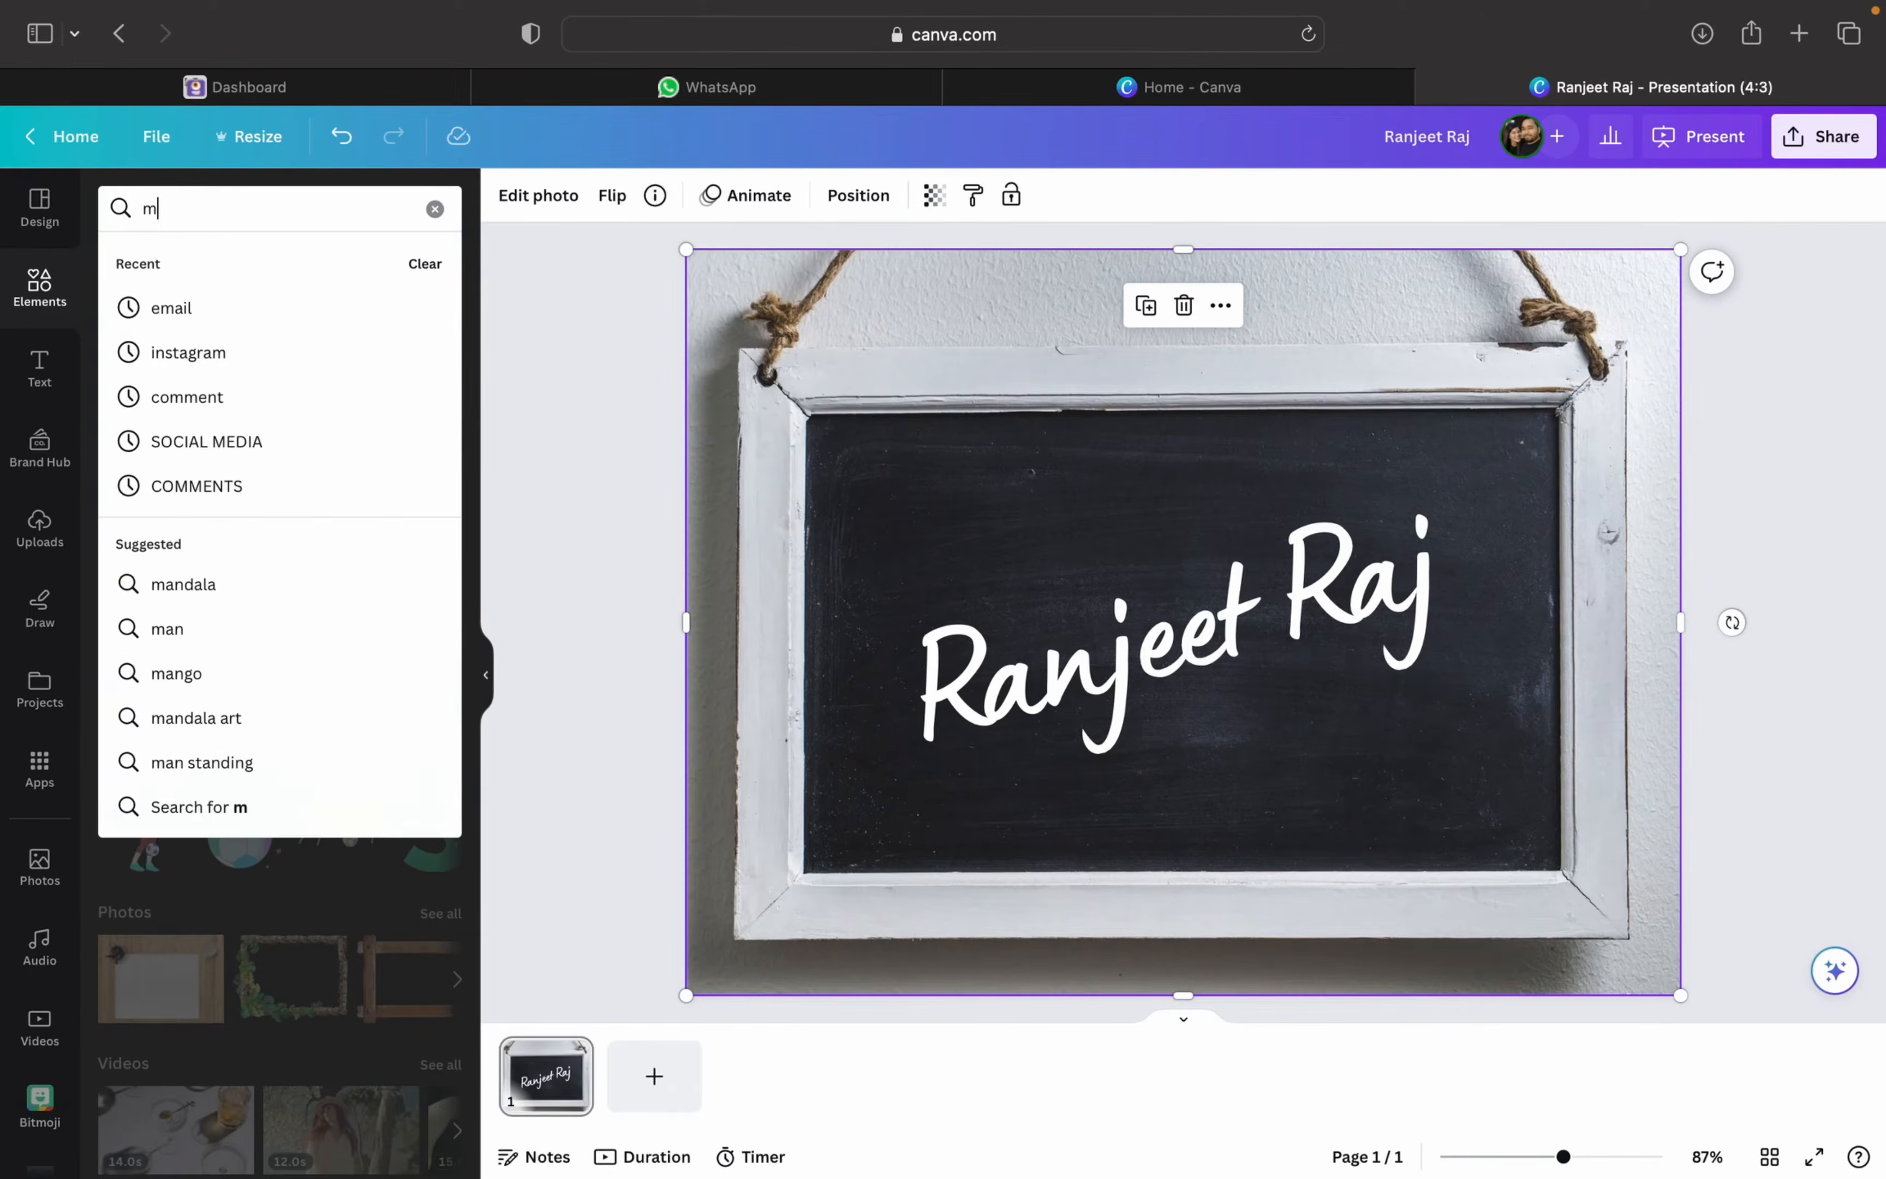
type("hand holdi")
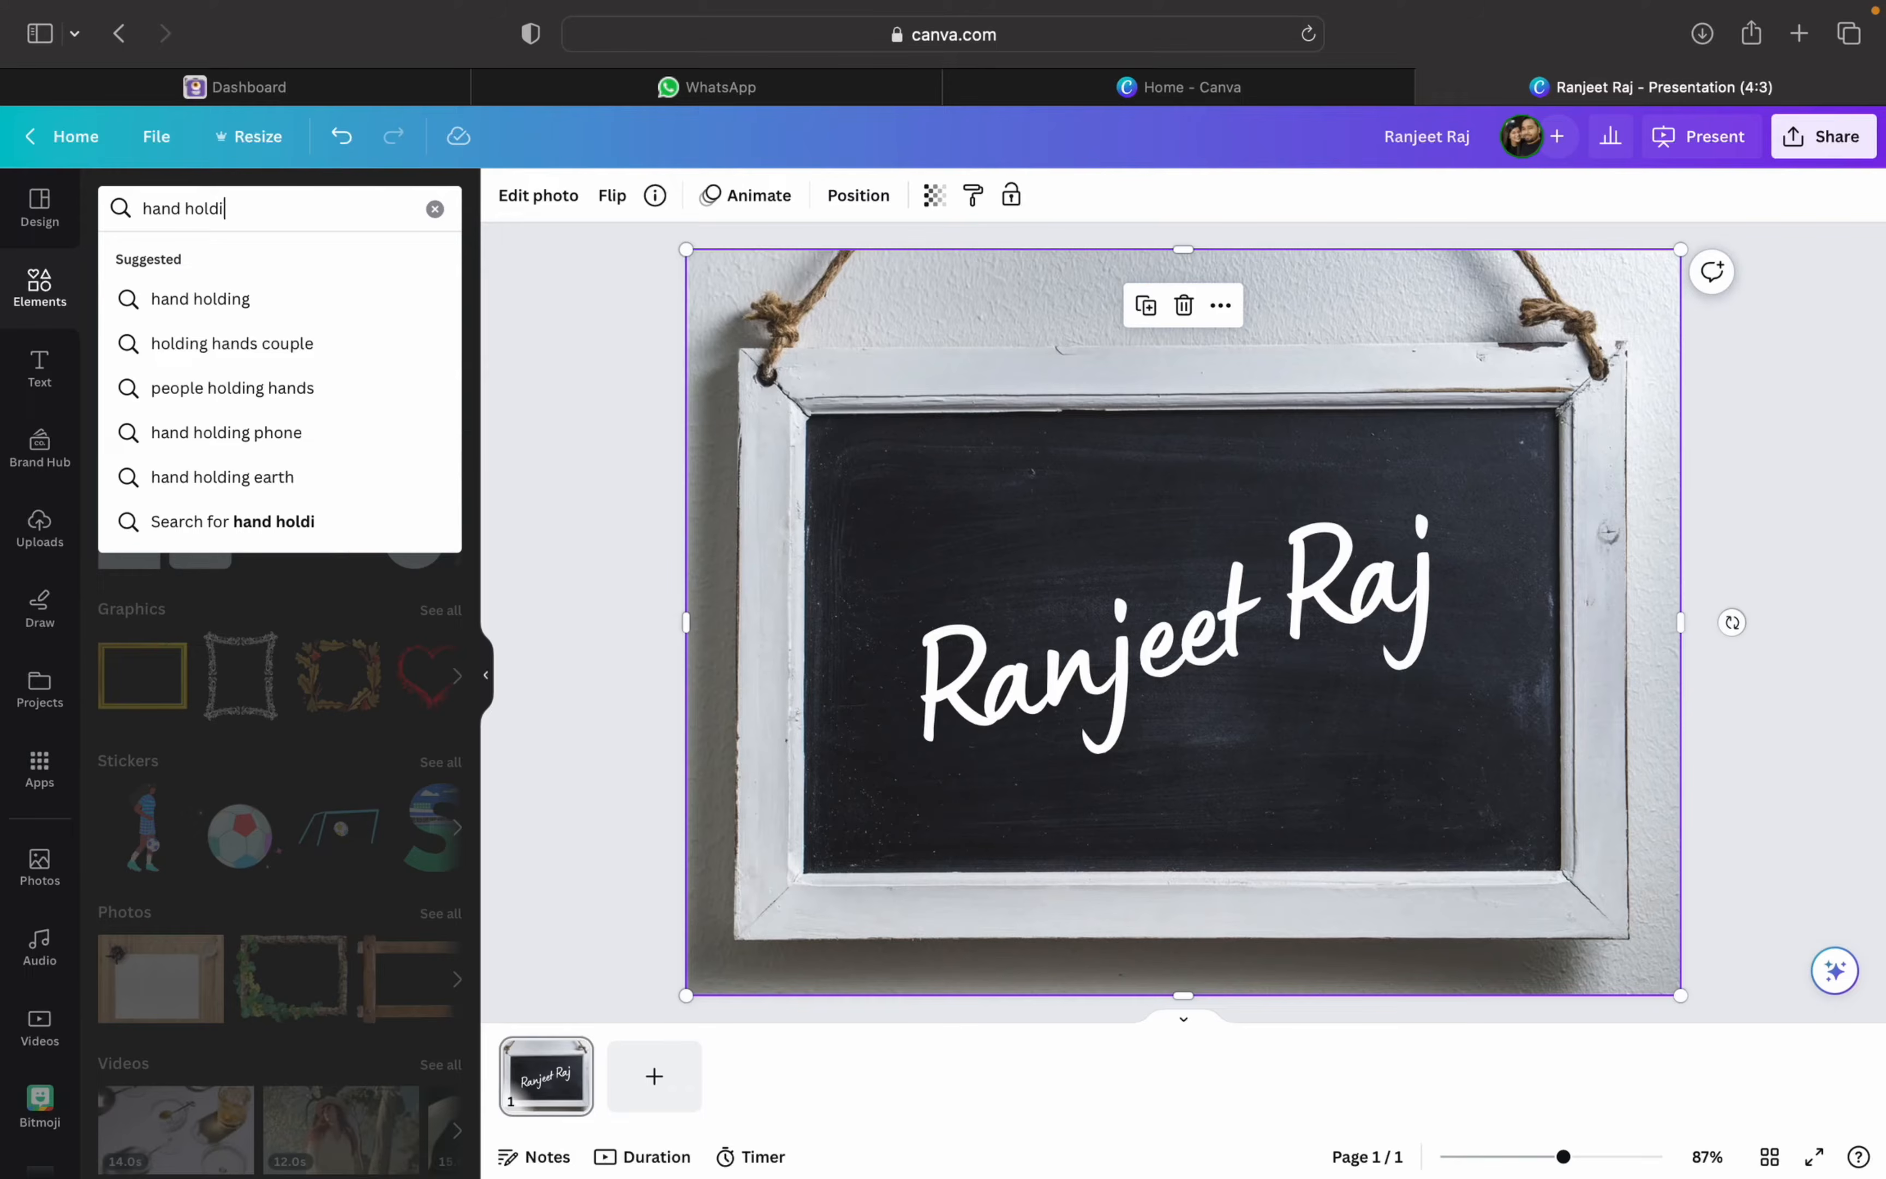
type("nh")
key("BackSpace")
key("XF86AudioRaiseVolume")
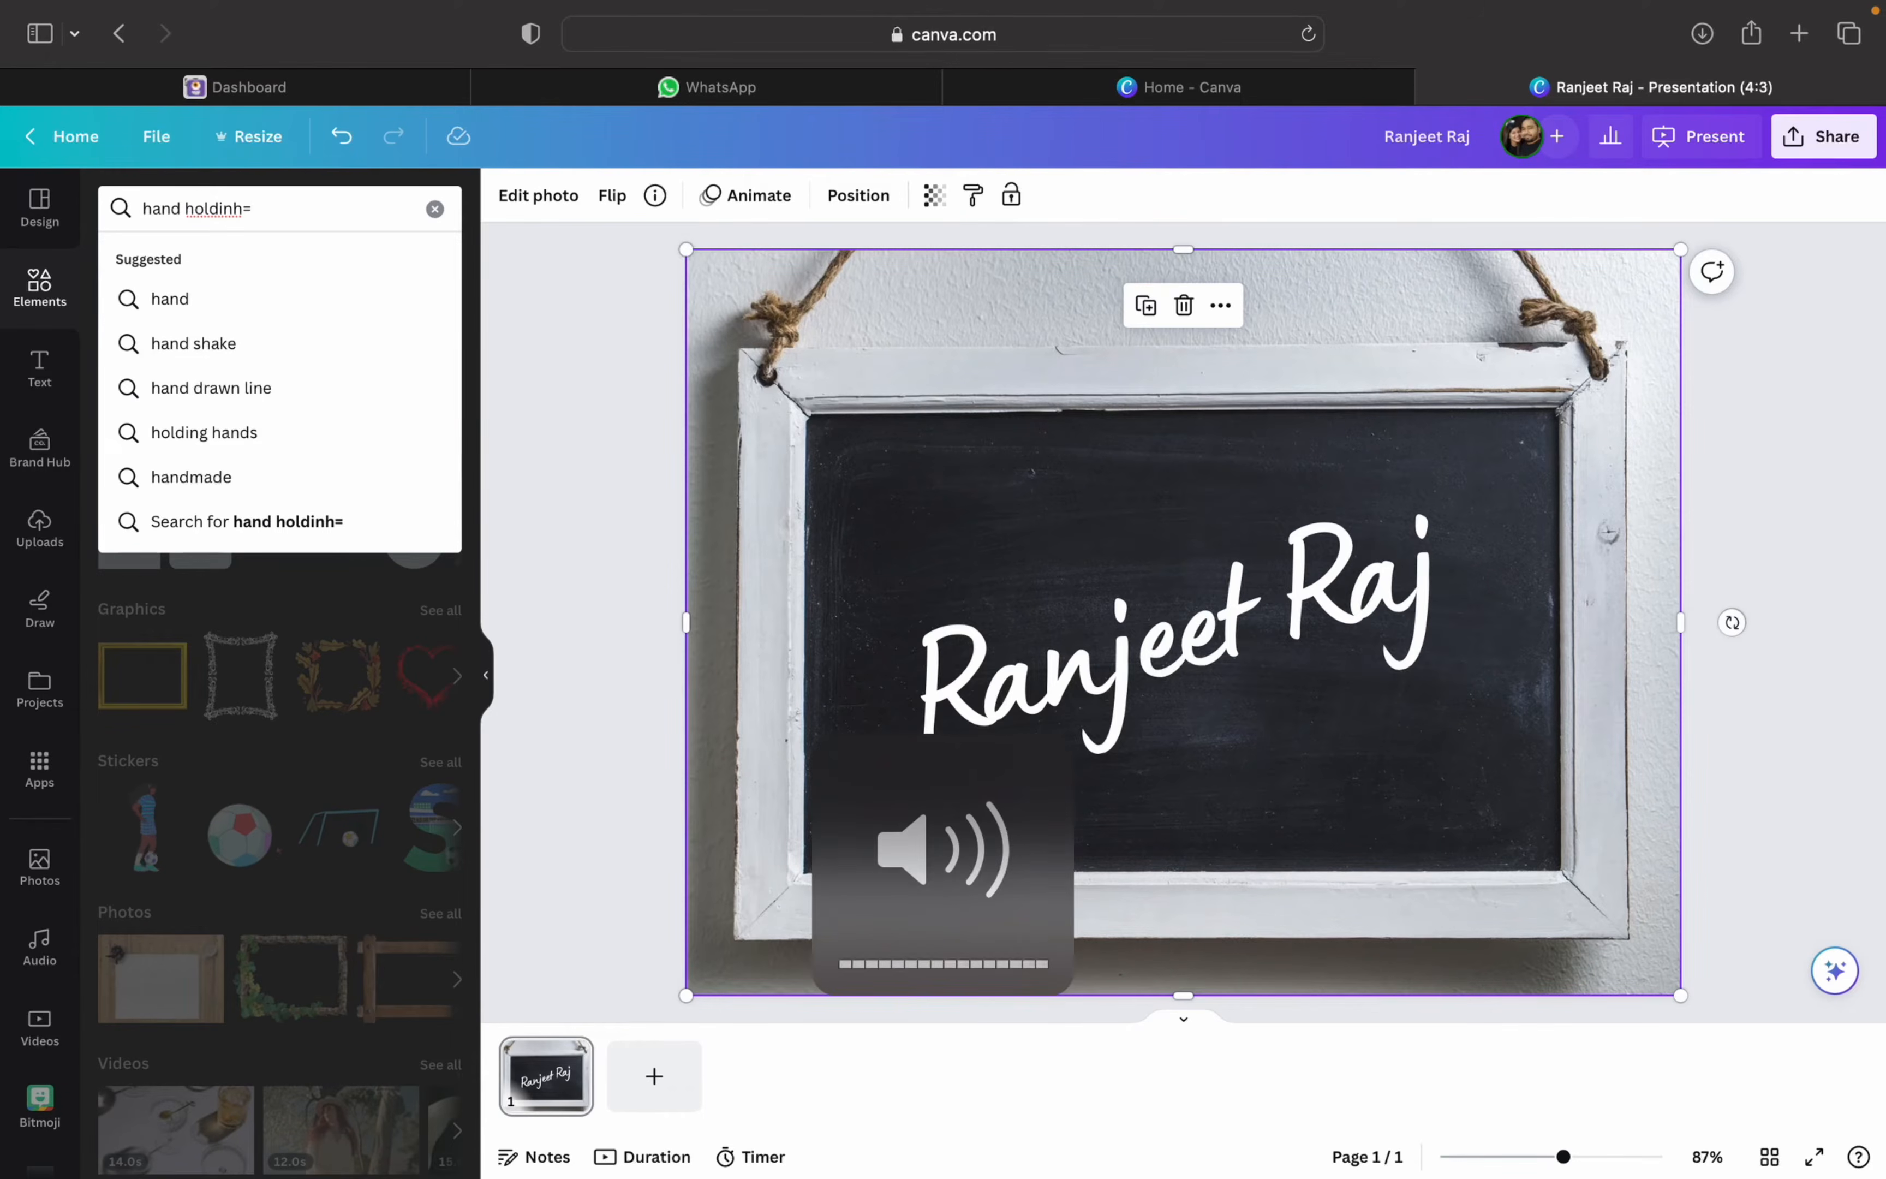
key("BackSpace")
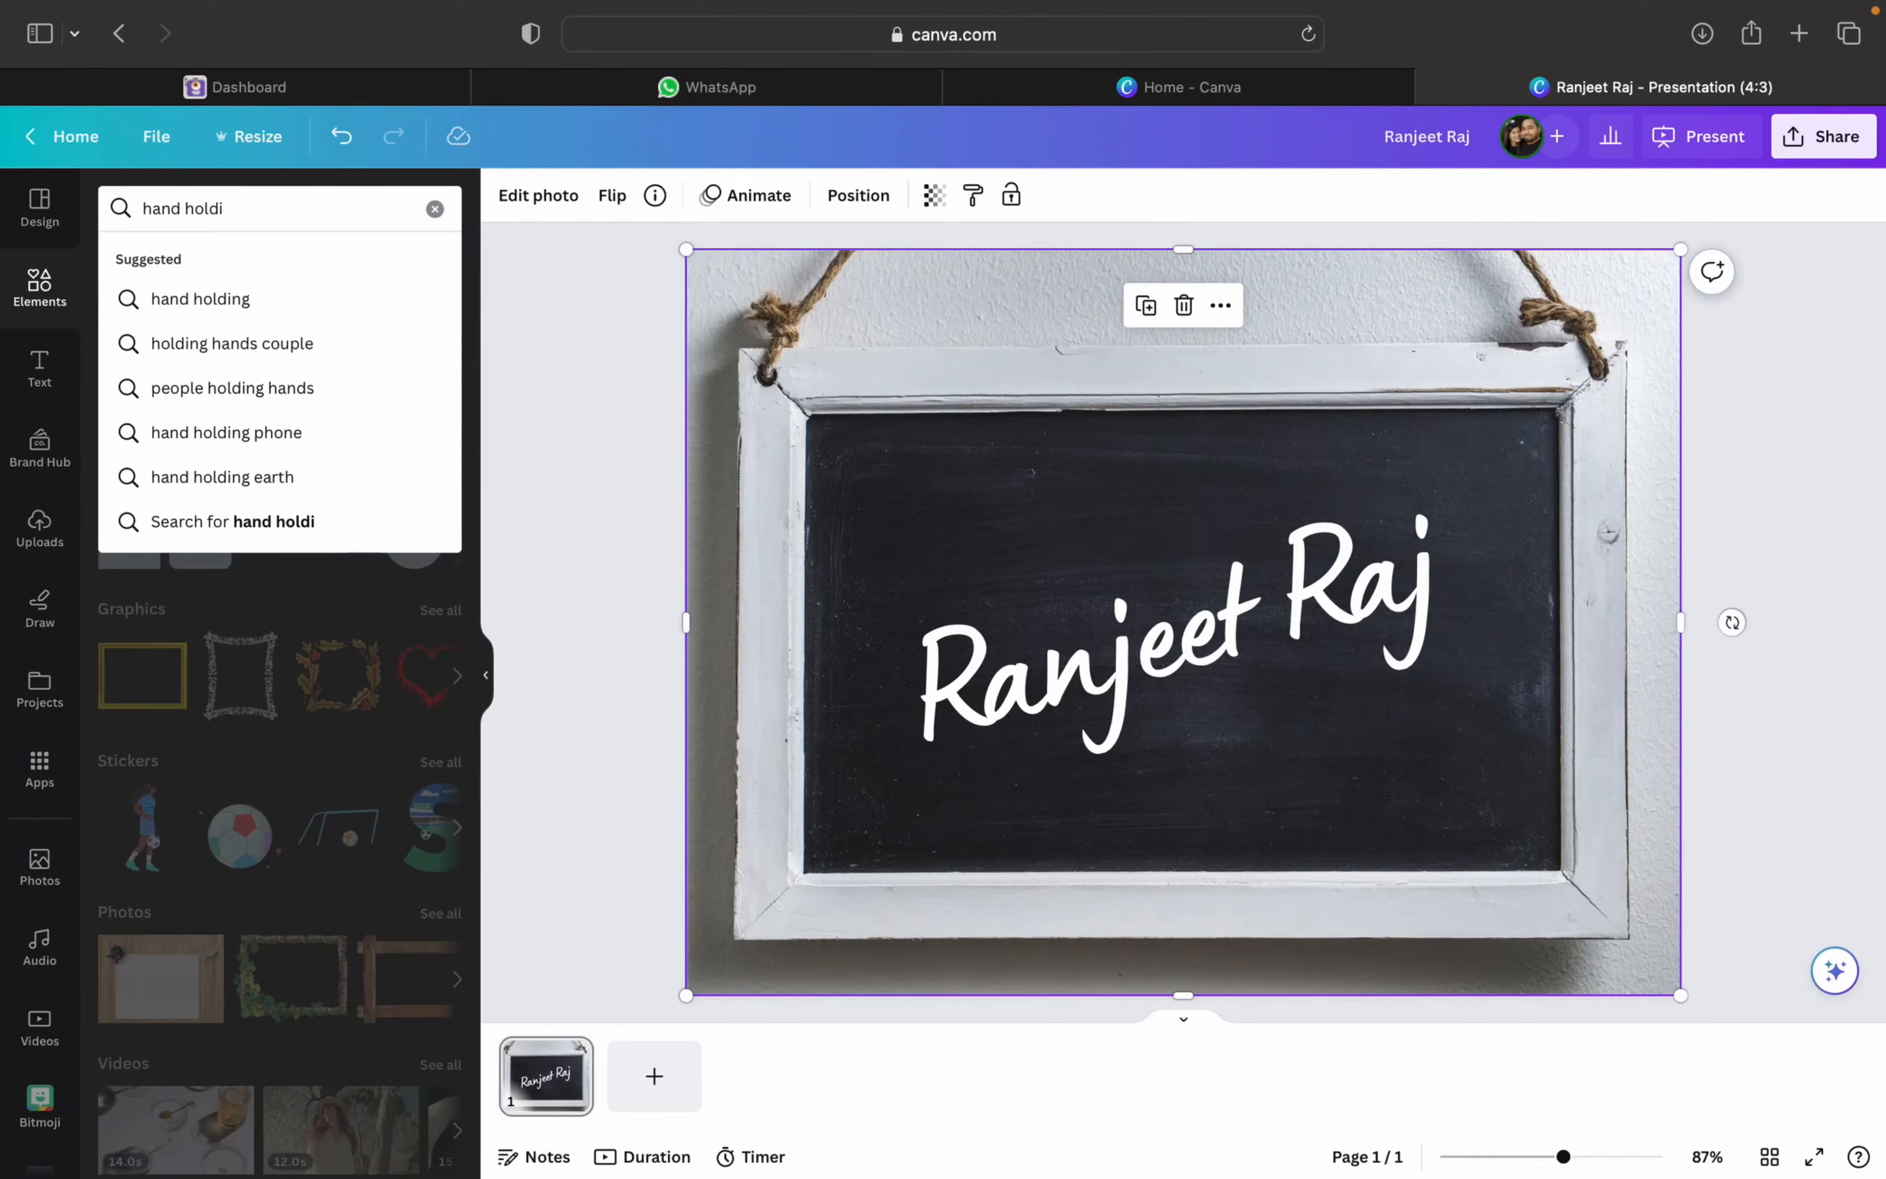
type("ng a chalk")
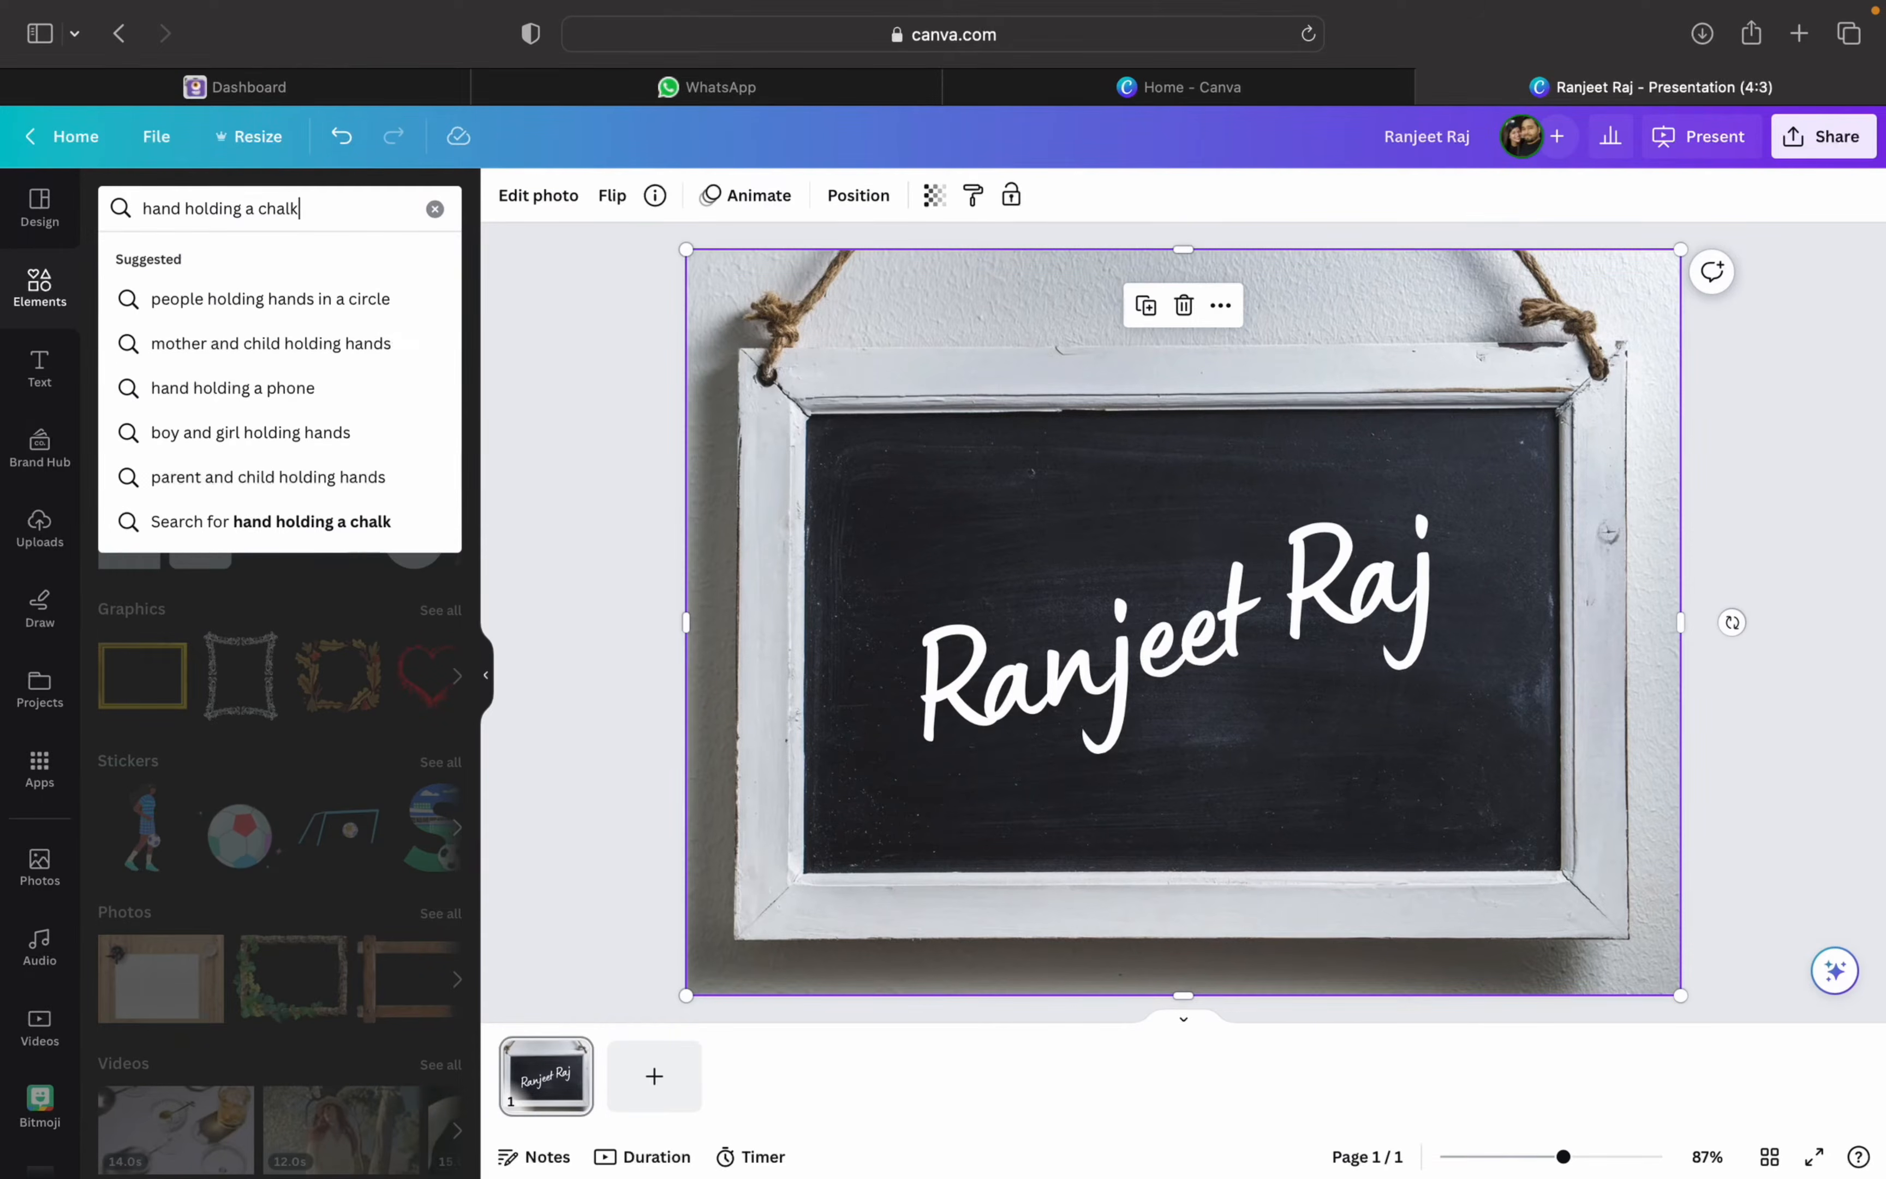
key("Return")
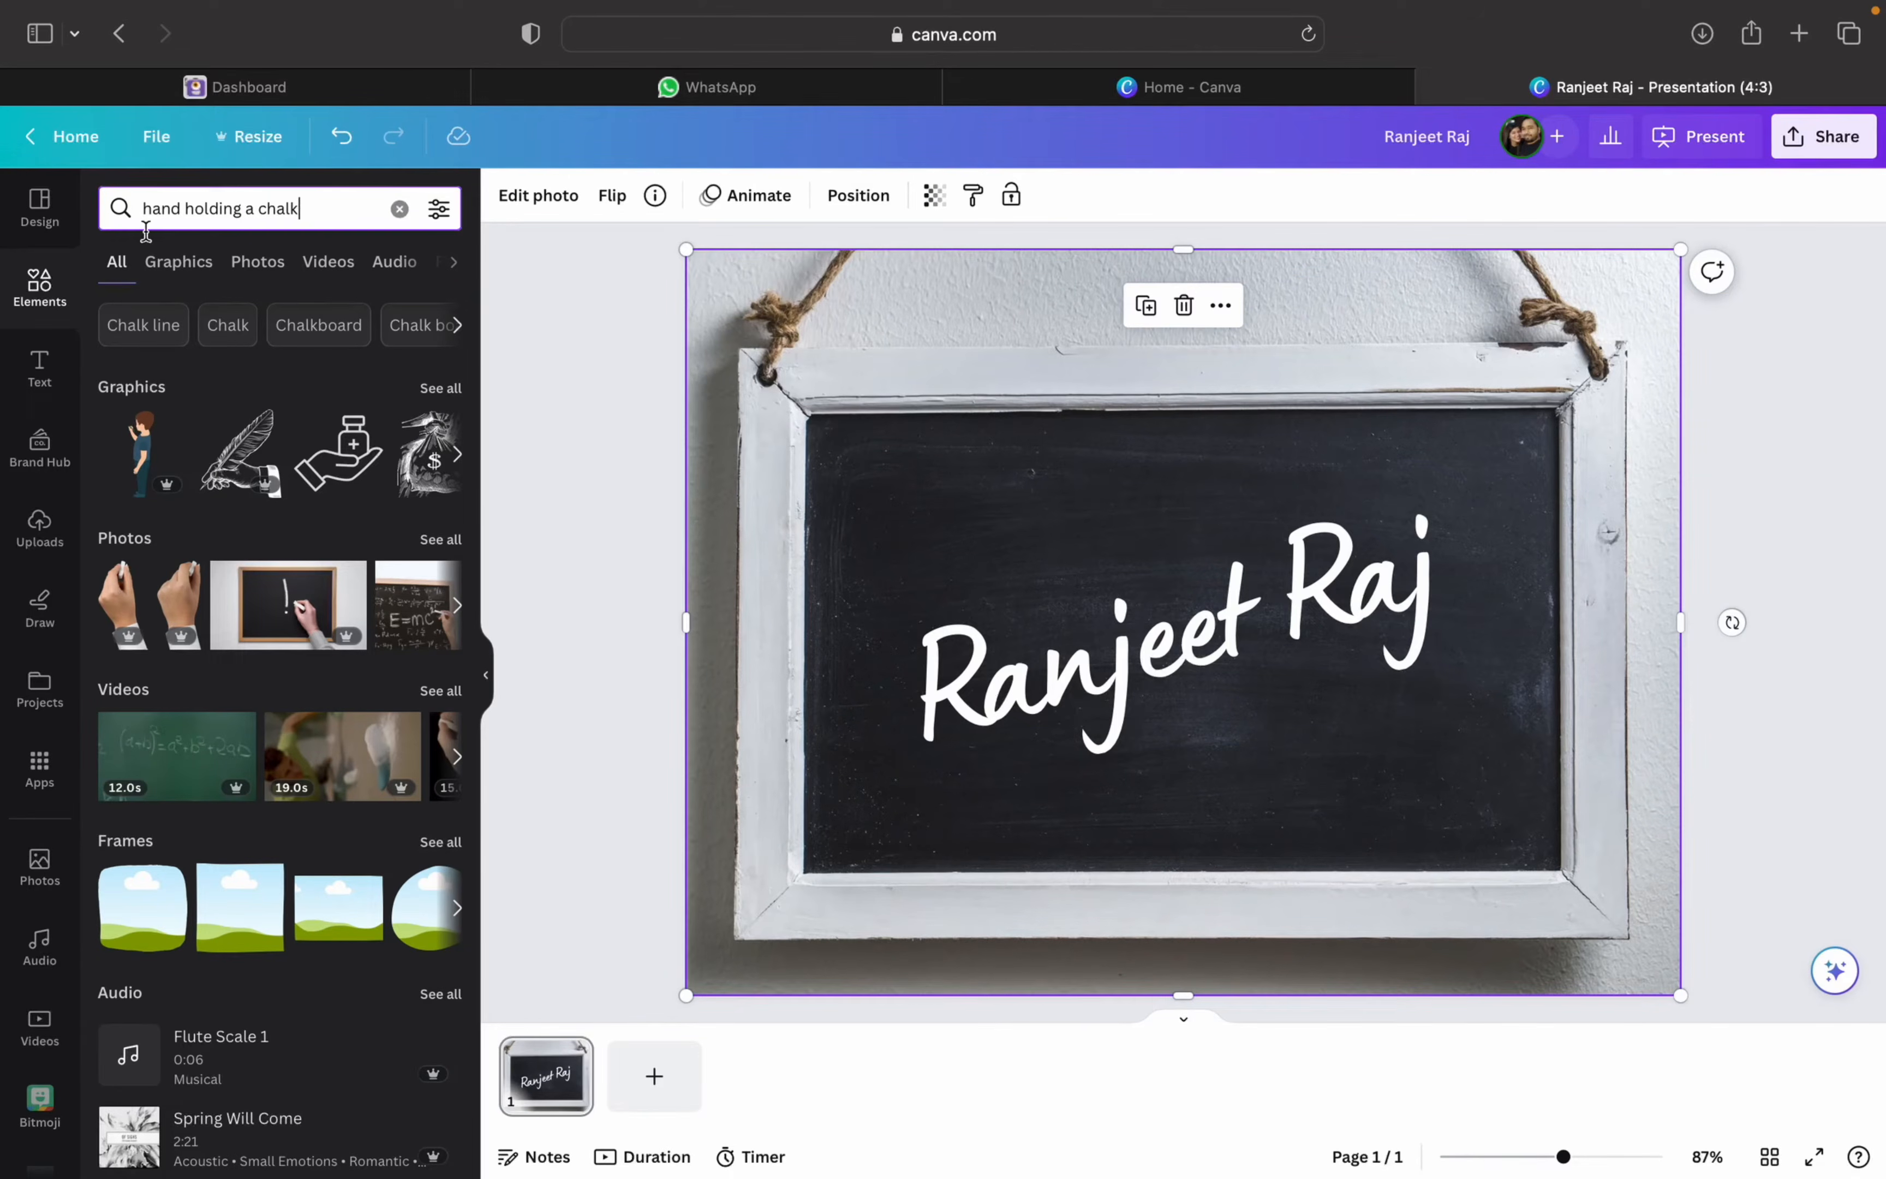
- Browse the graphics results for a hand holding chalk, and switch to the photo results
left_click(179, 263)
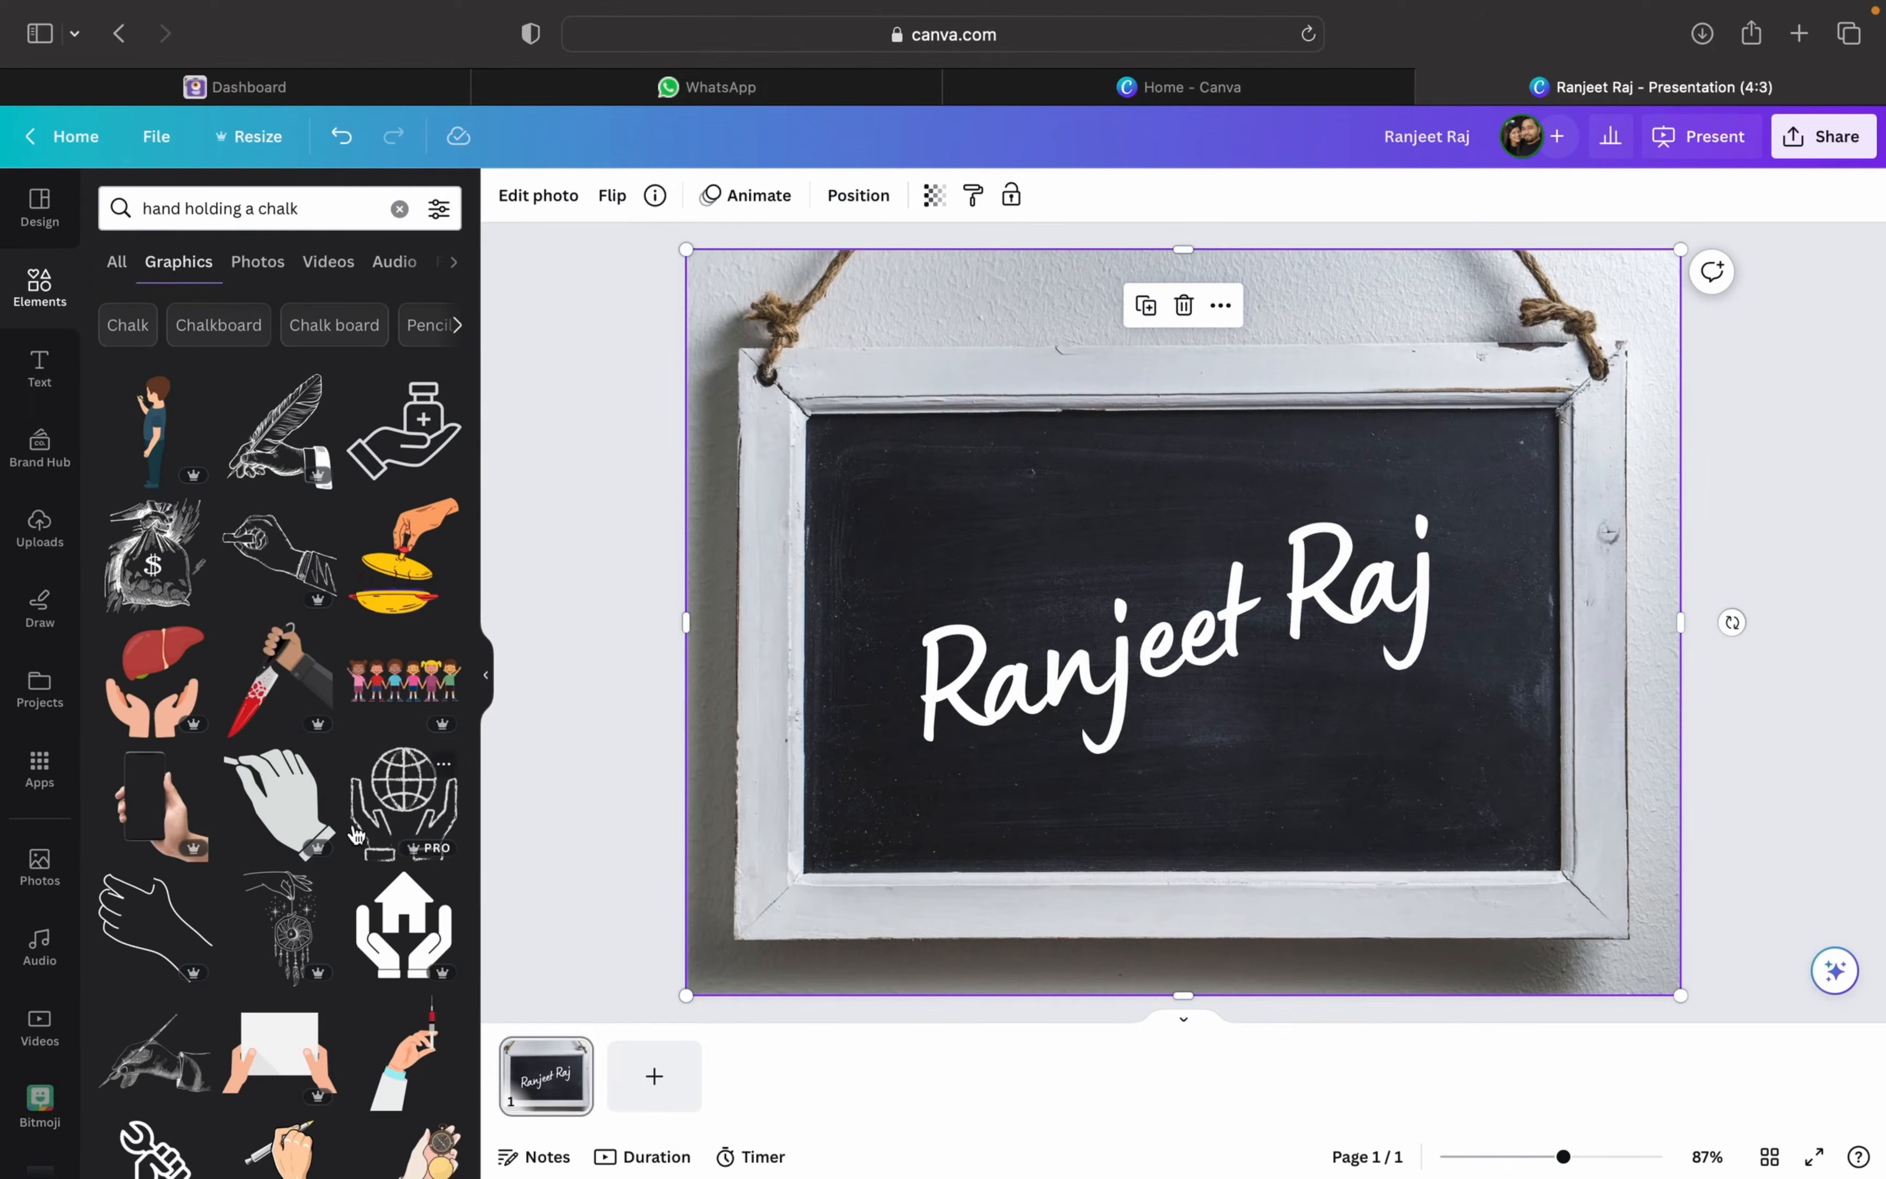
scroll(356, 828, "down", 2)
scroll(357, 828, "down", 5)
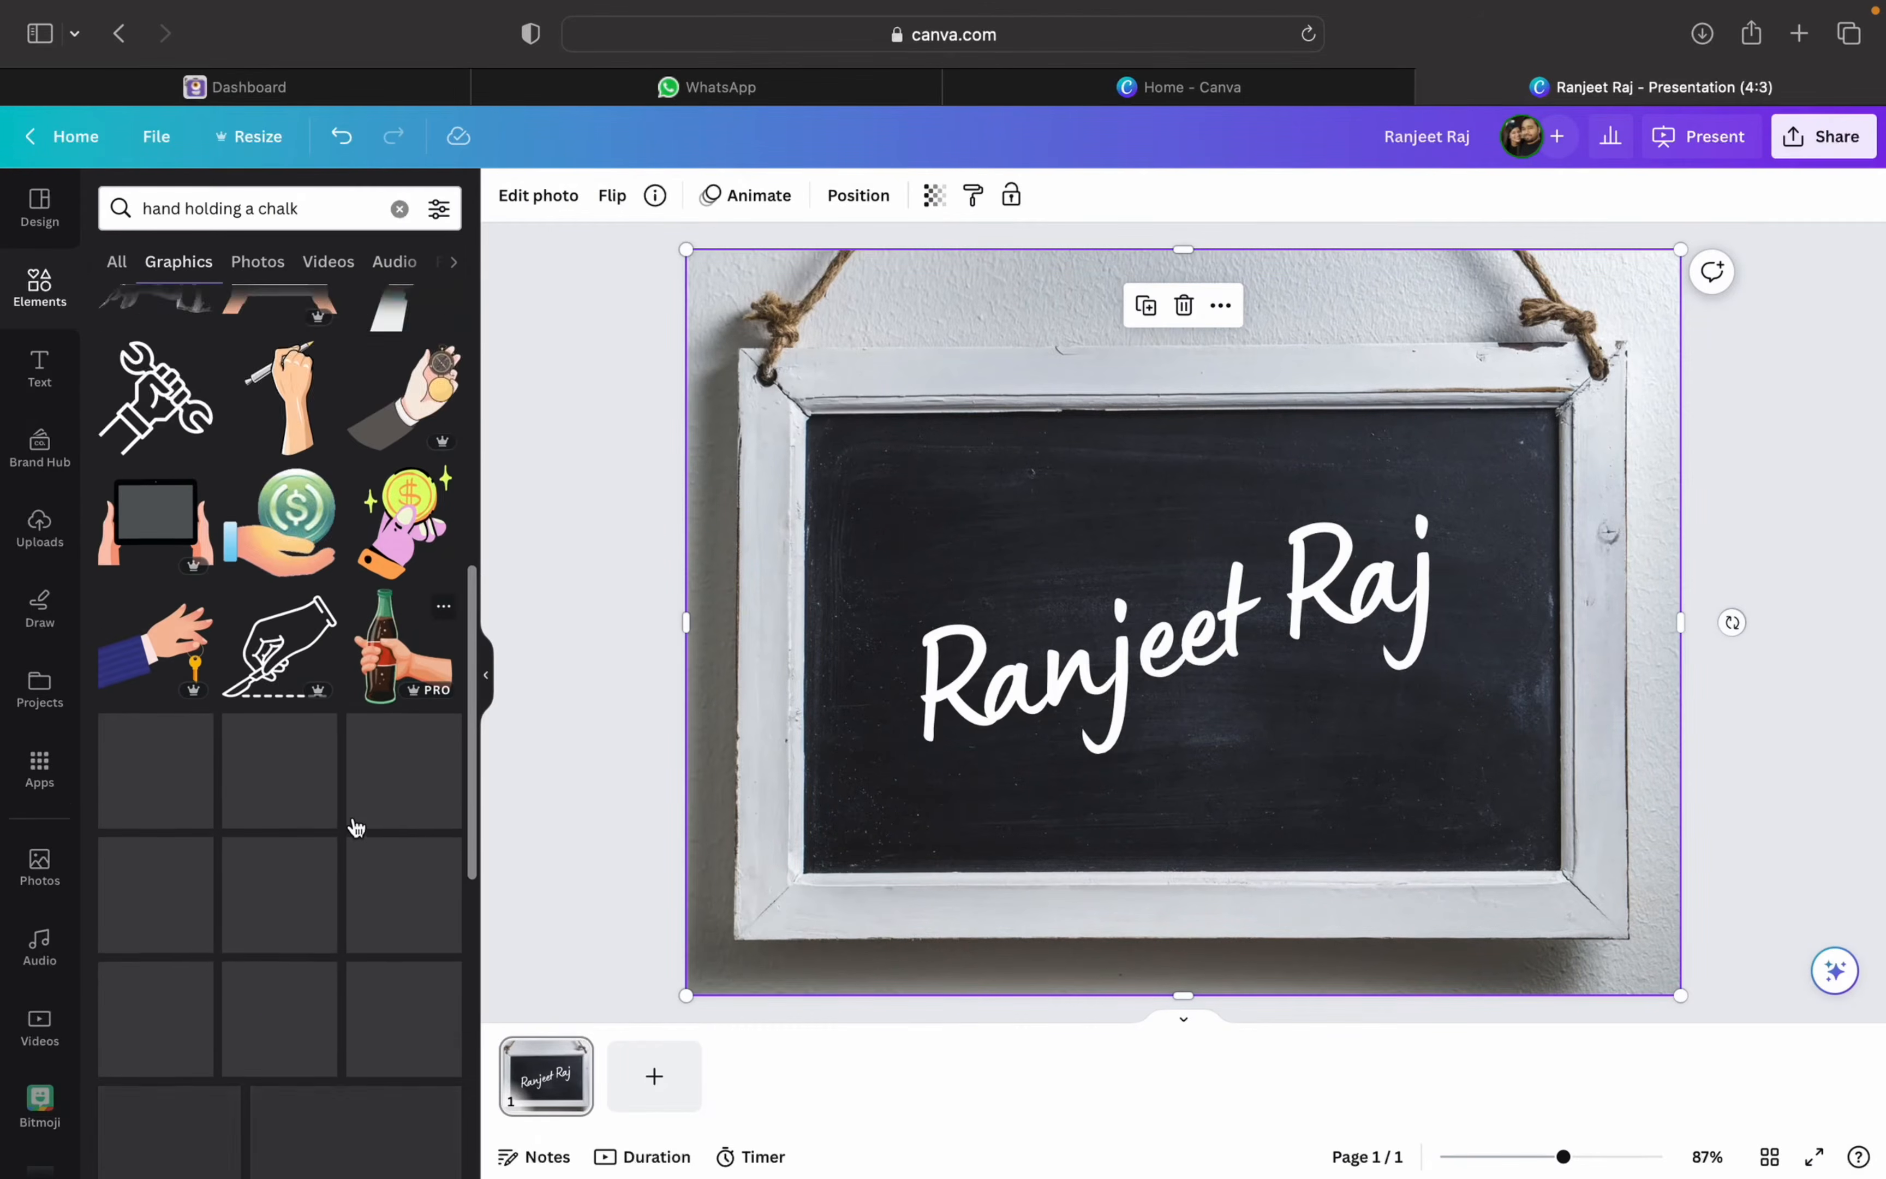
scroll(357, 828, "up", 10)
scroll(356, 827, "down", 1)
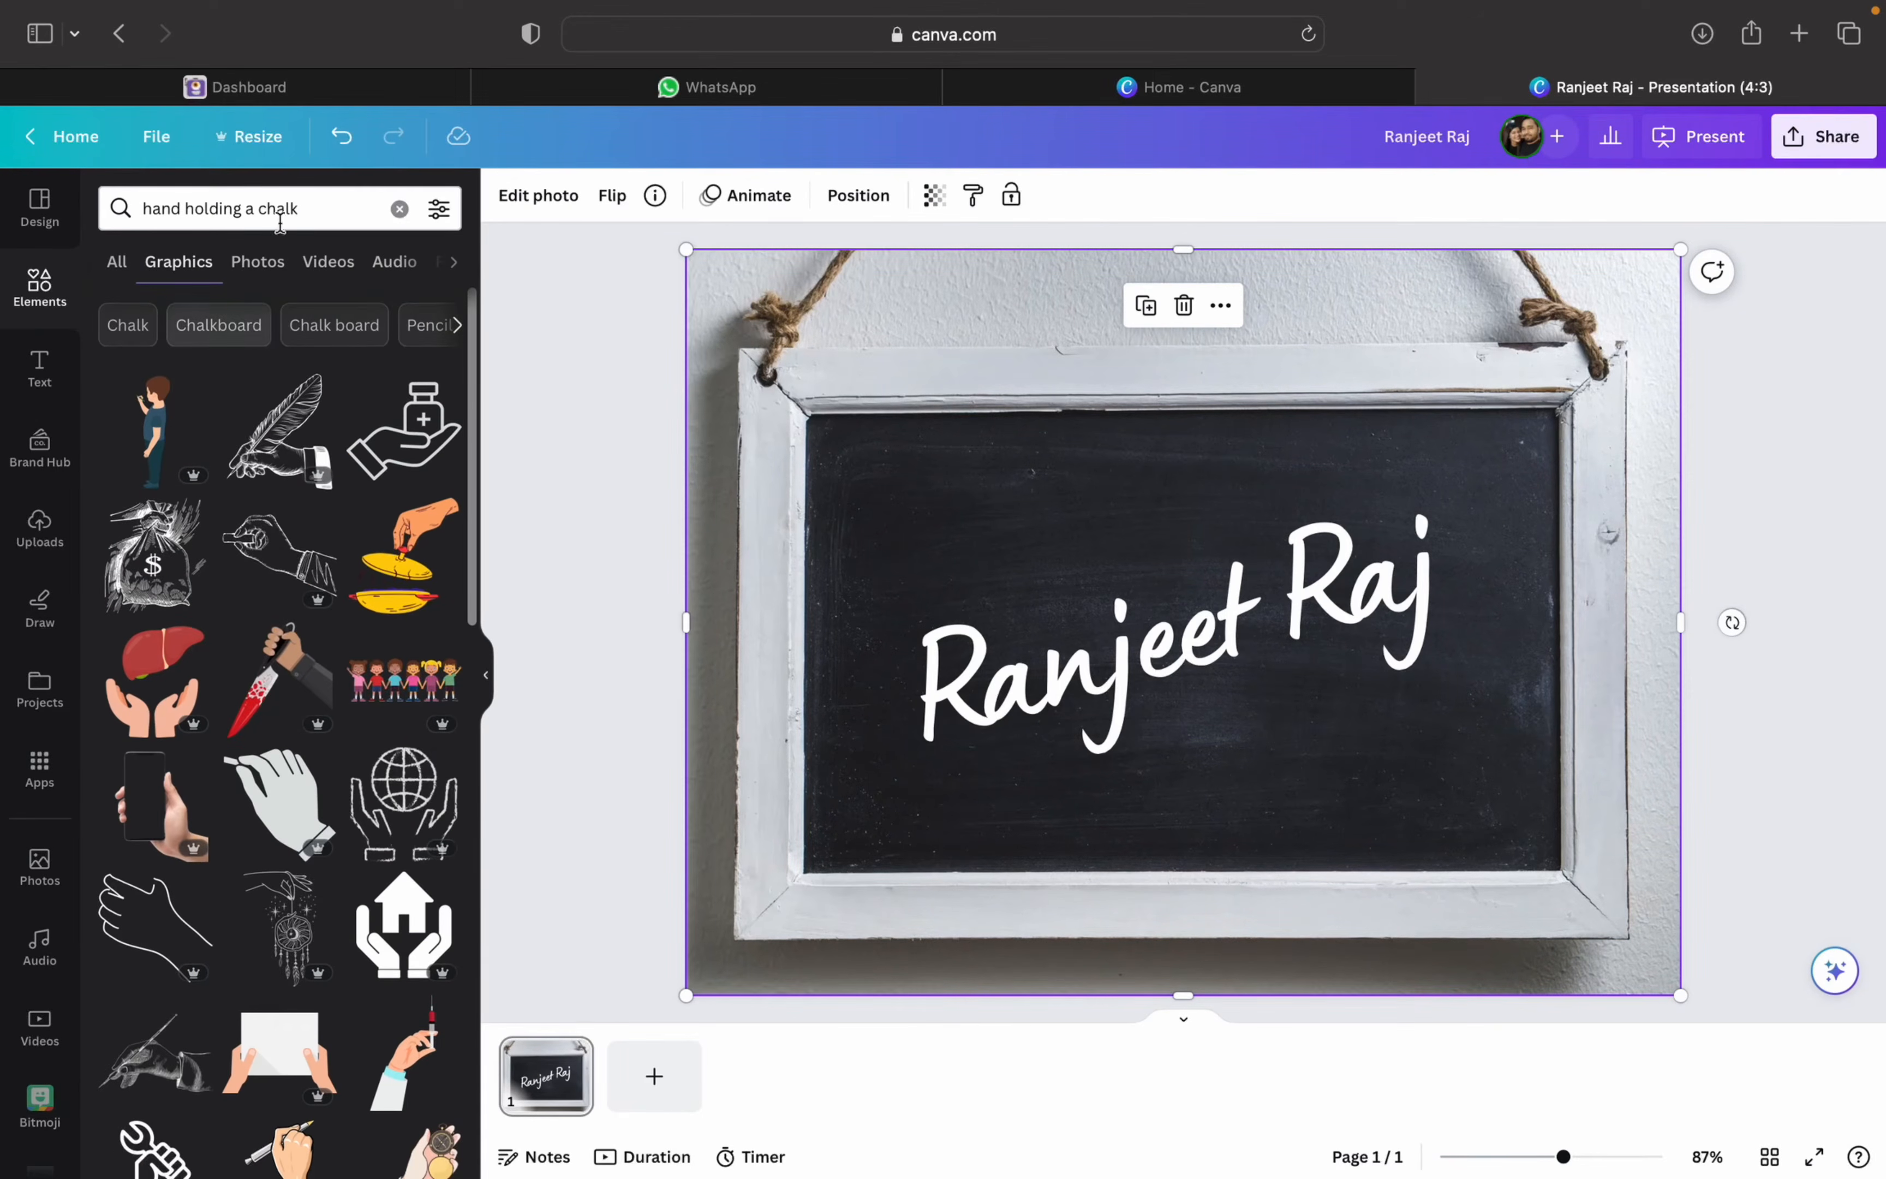
left_click(254, 278)
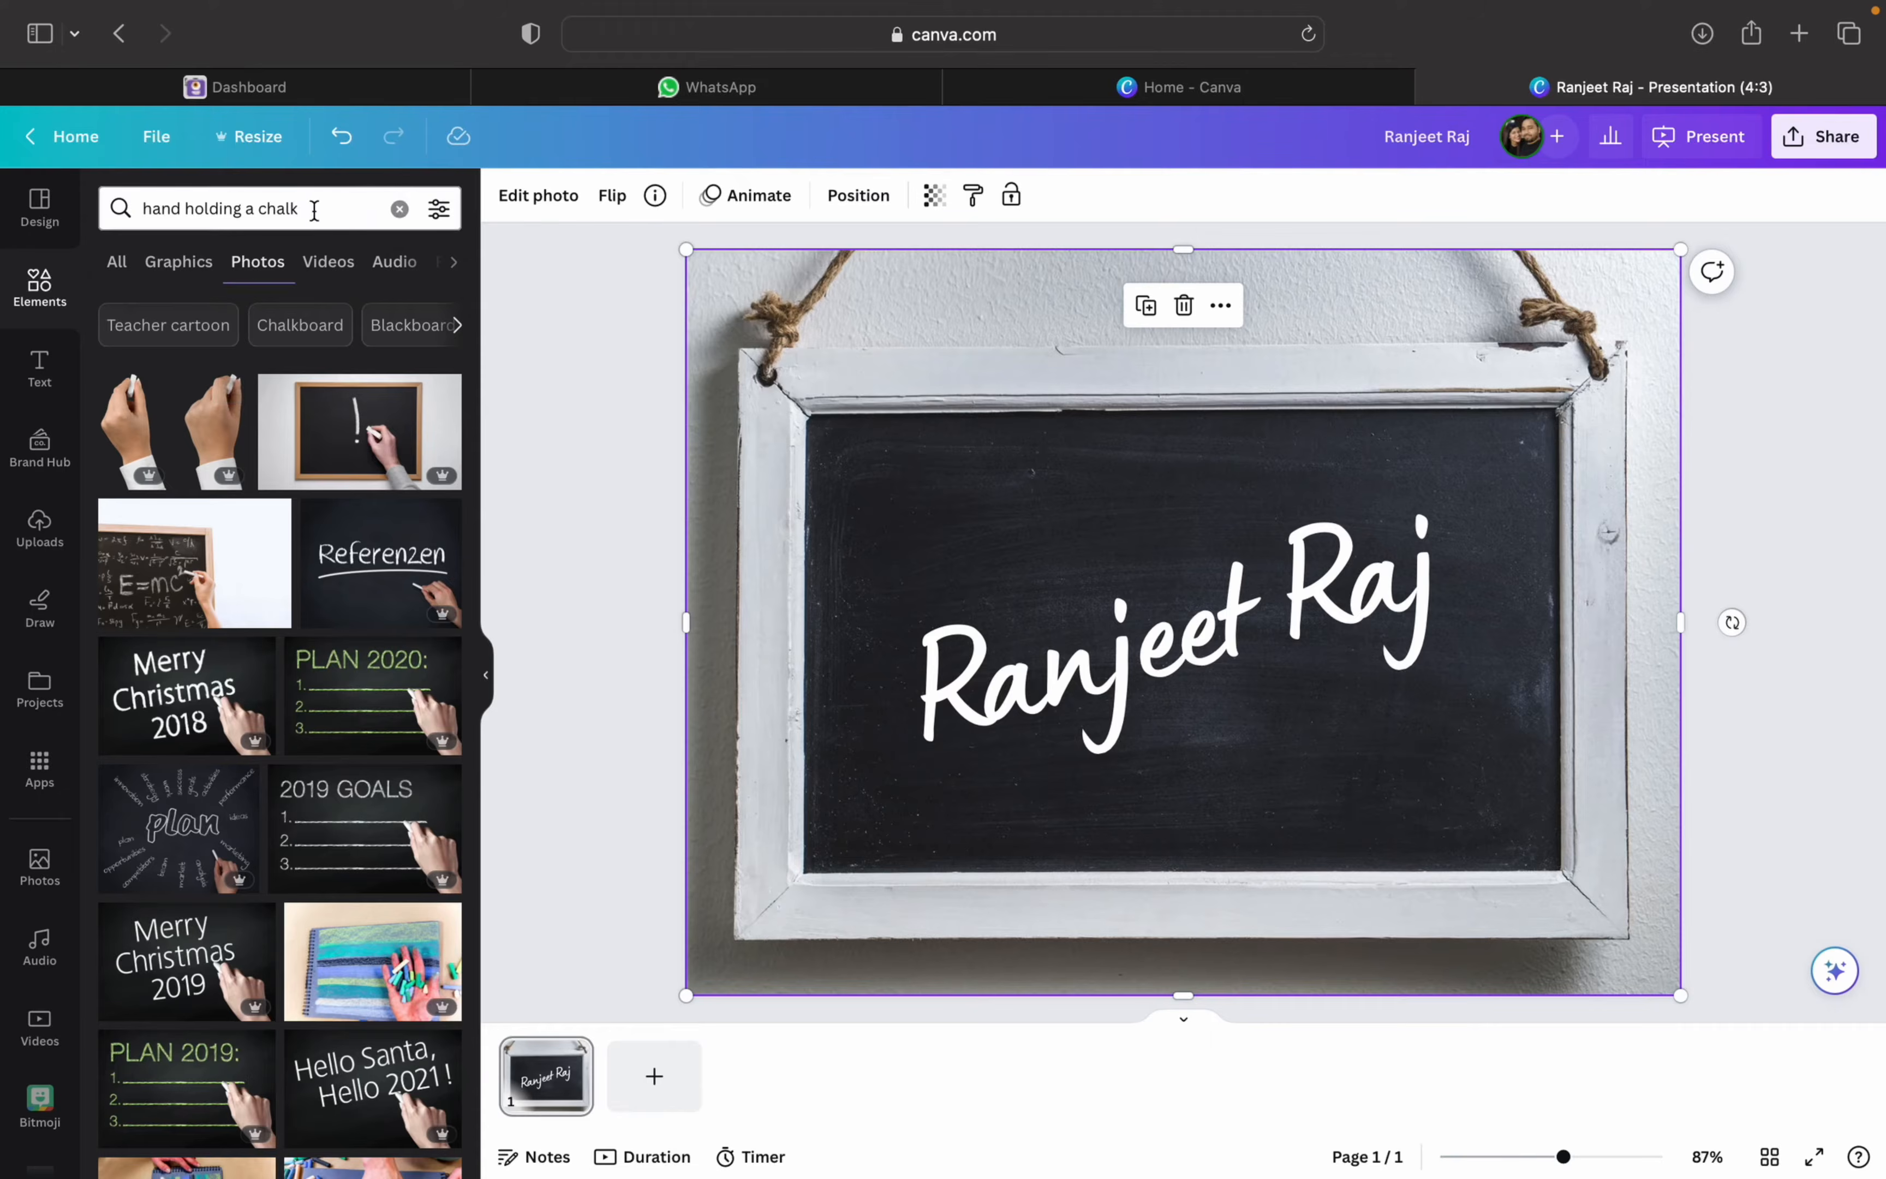
- Search Freepik in a new browser tab for "hand holding a chalk" and filter the results to free assets
left_click_drag(312, 207, 173, 207)
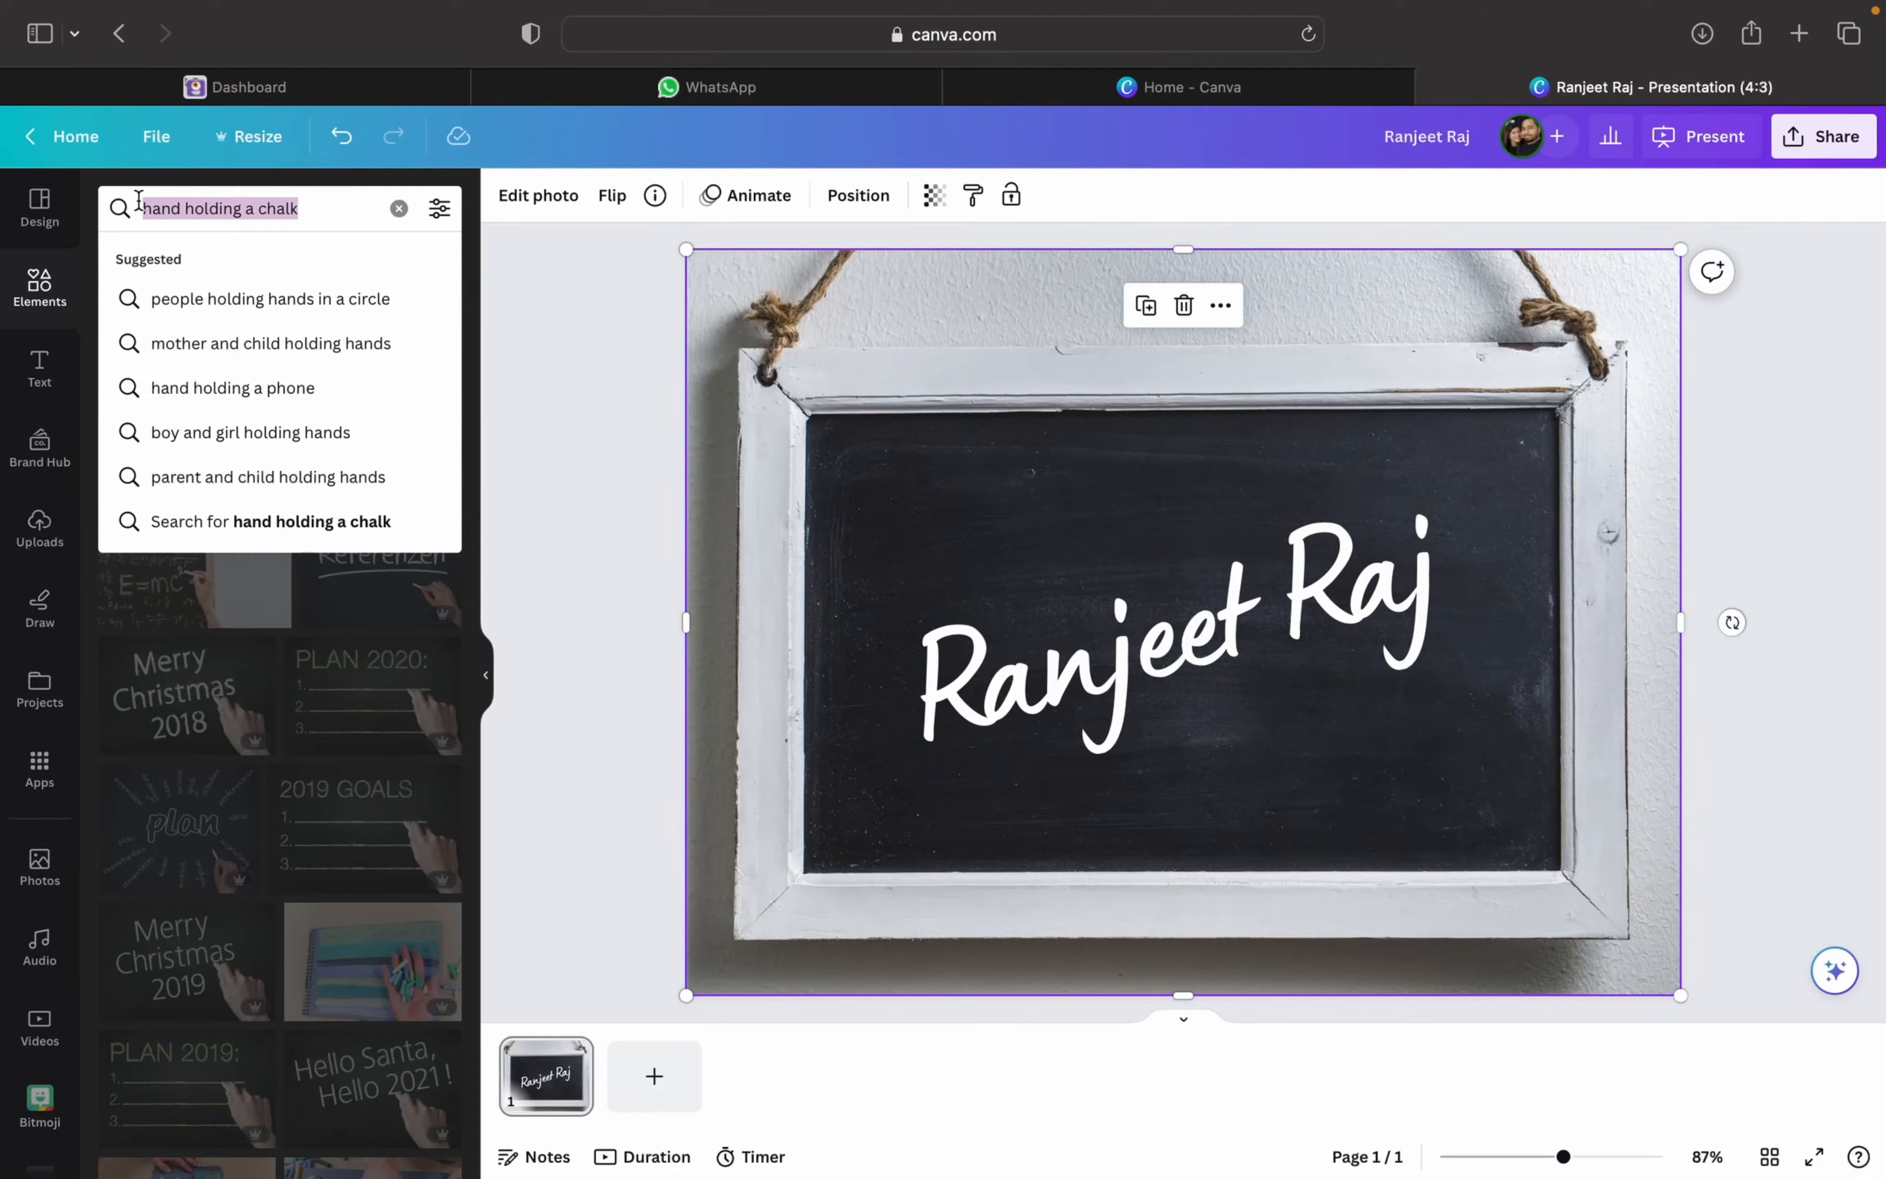
left_click(1797, 35)
type("free")
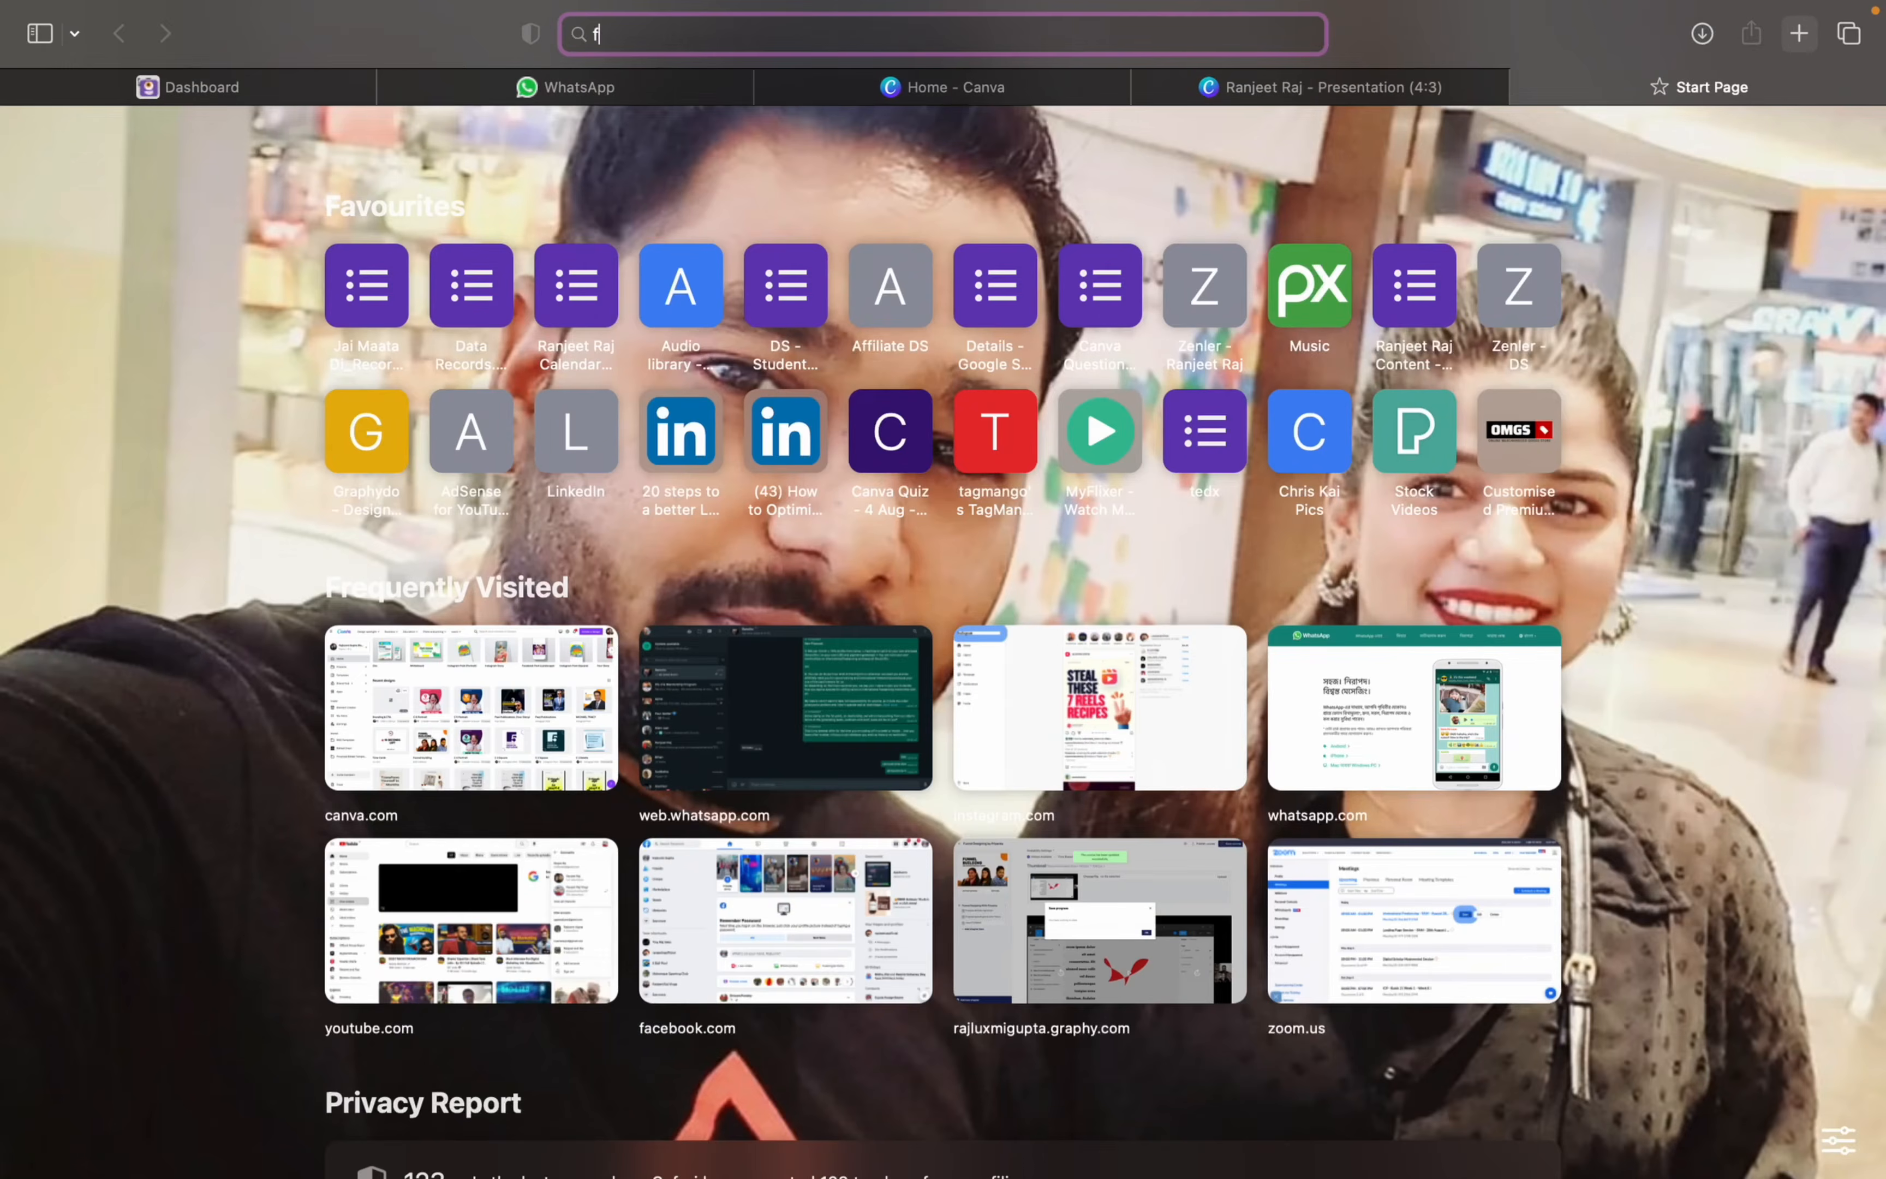
key("Return")
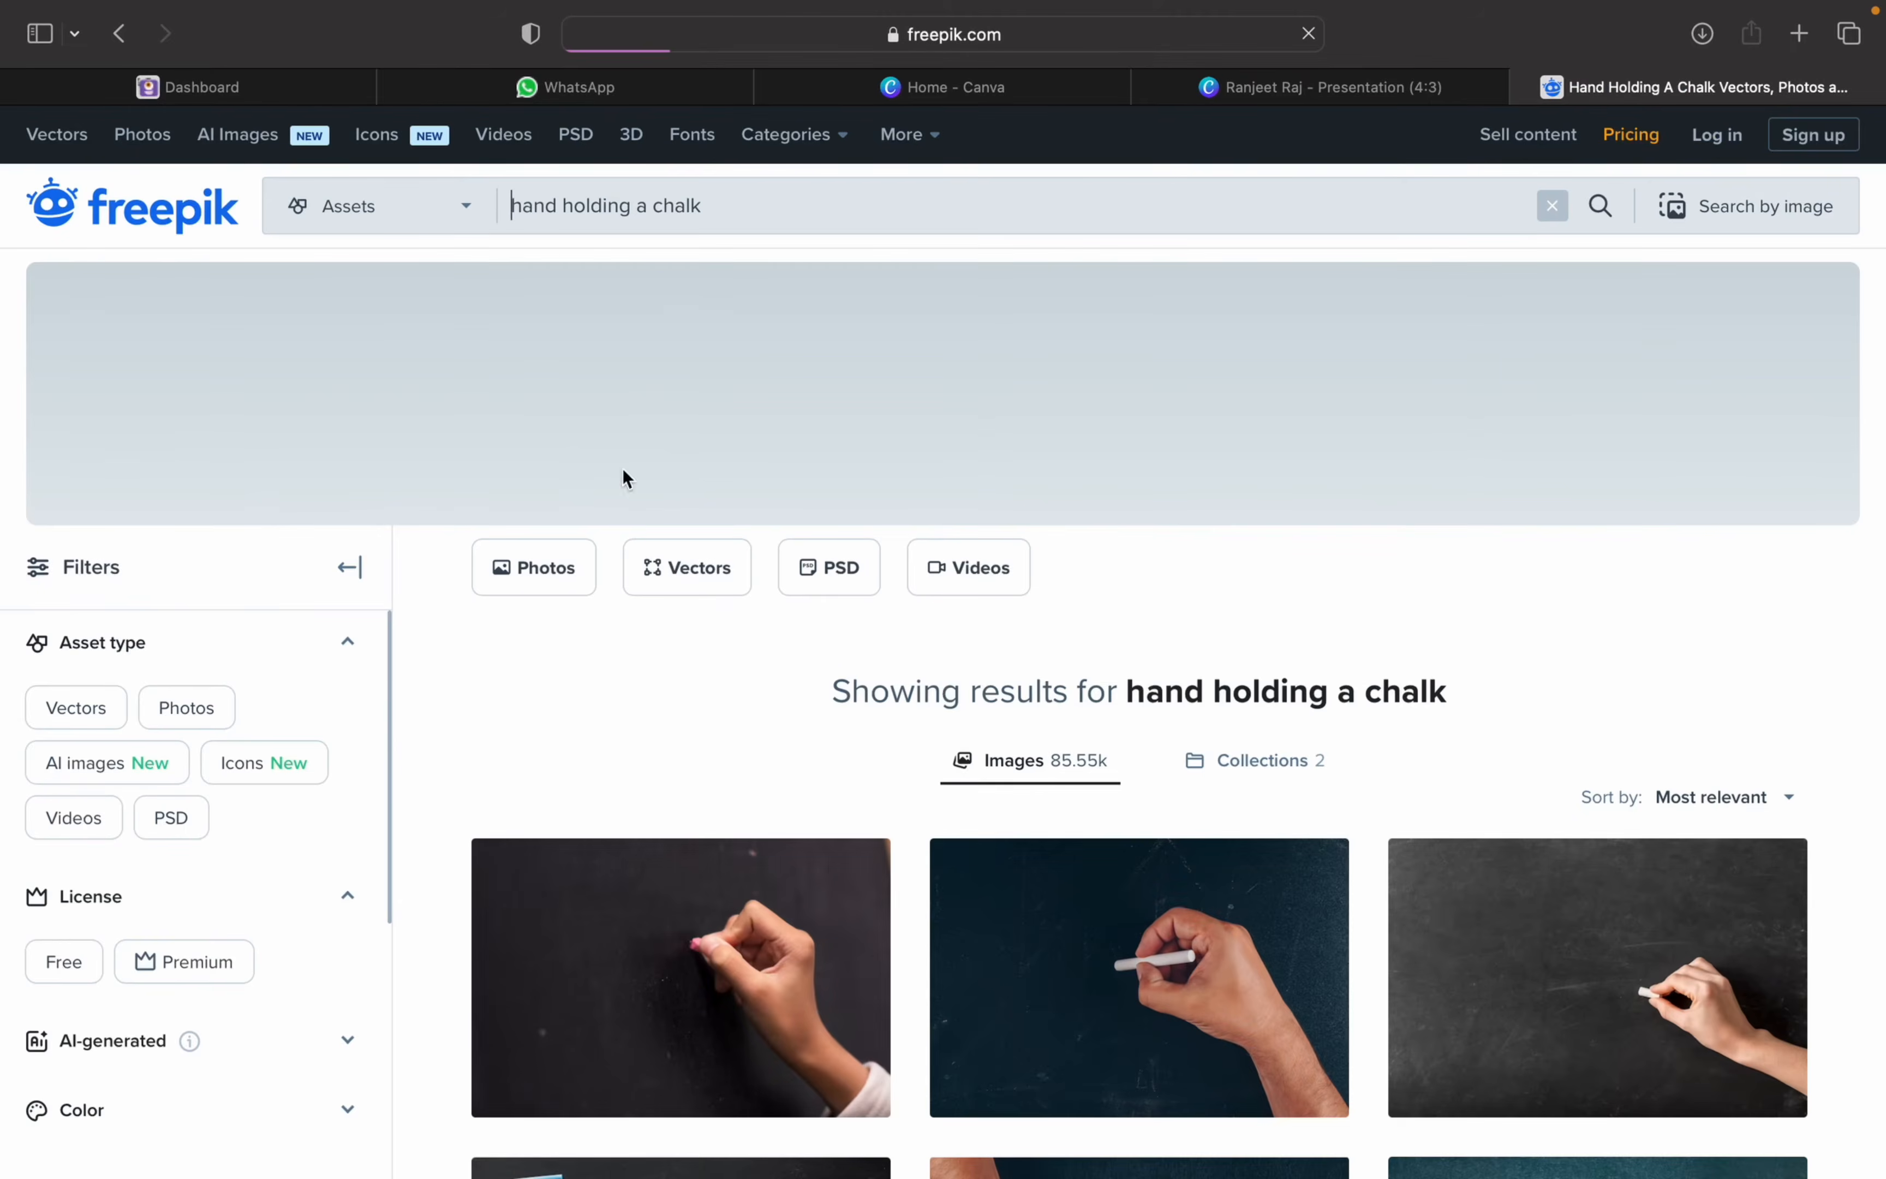
left_click(56, 964)
scroll(801, 1002, "down", 10)
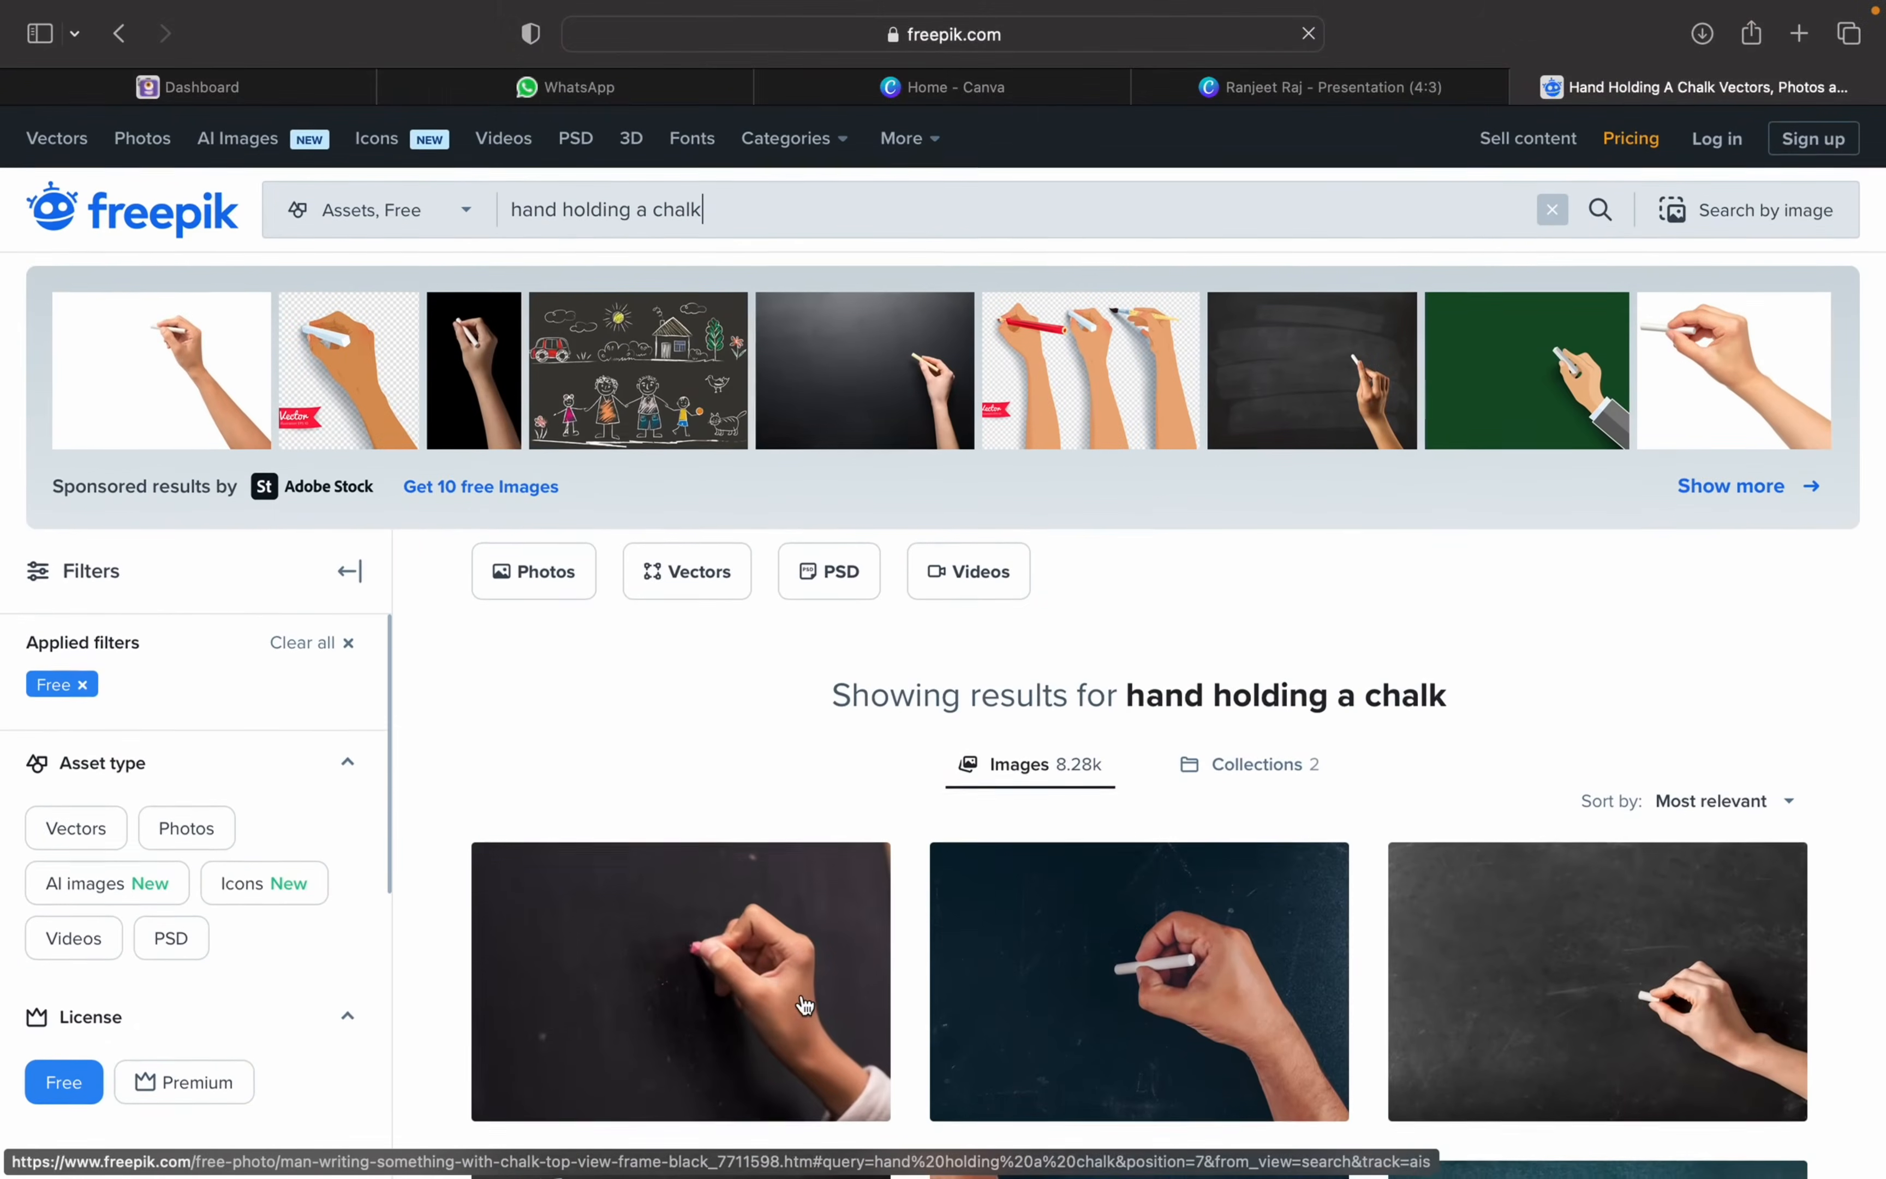
- Return to the Canva design and add the uploaded photo of a hand holding chalk to the page
left_click(1247, 87)
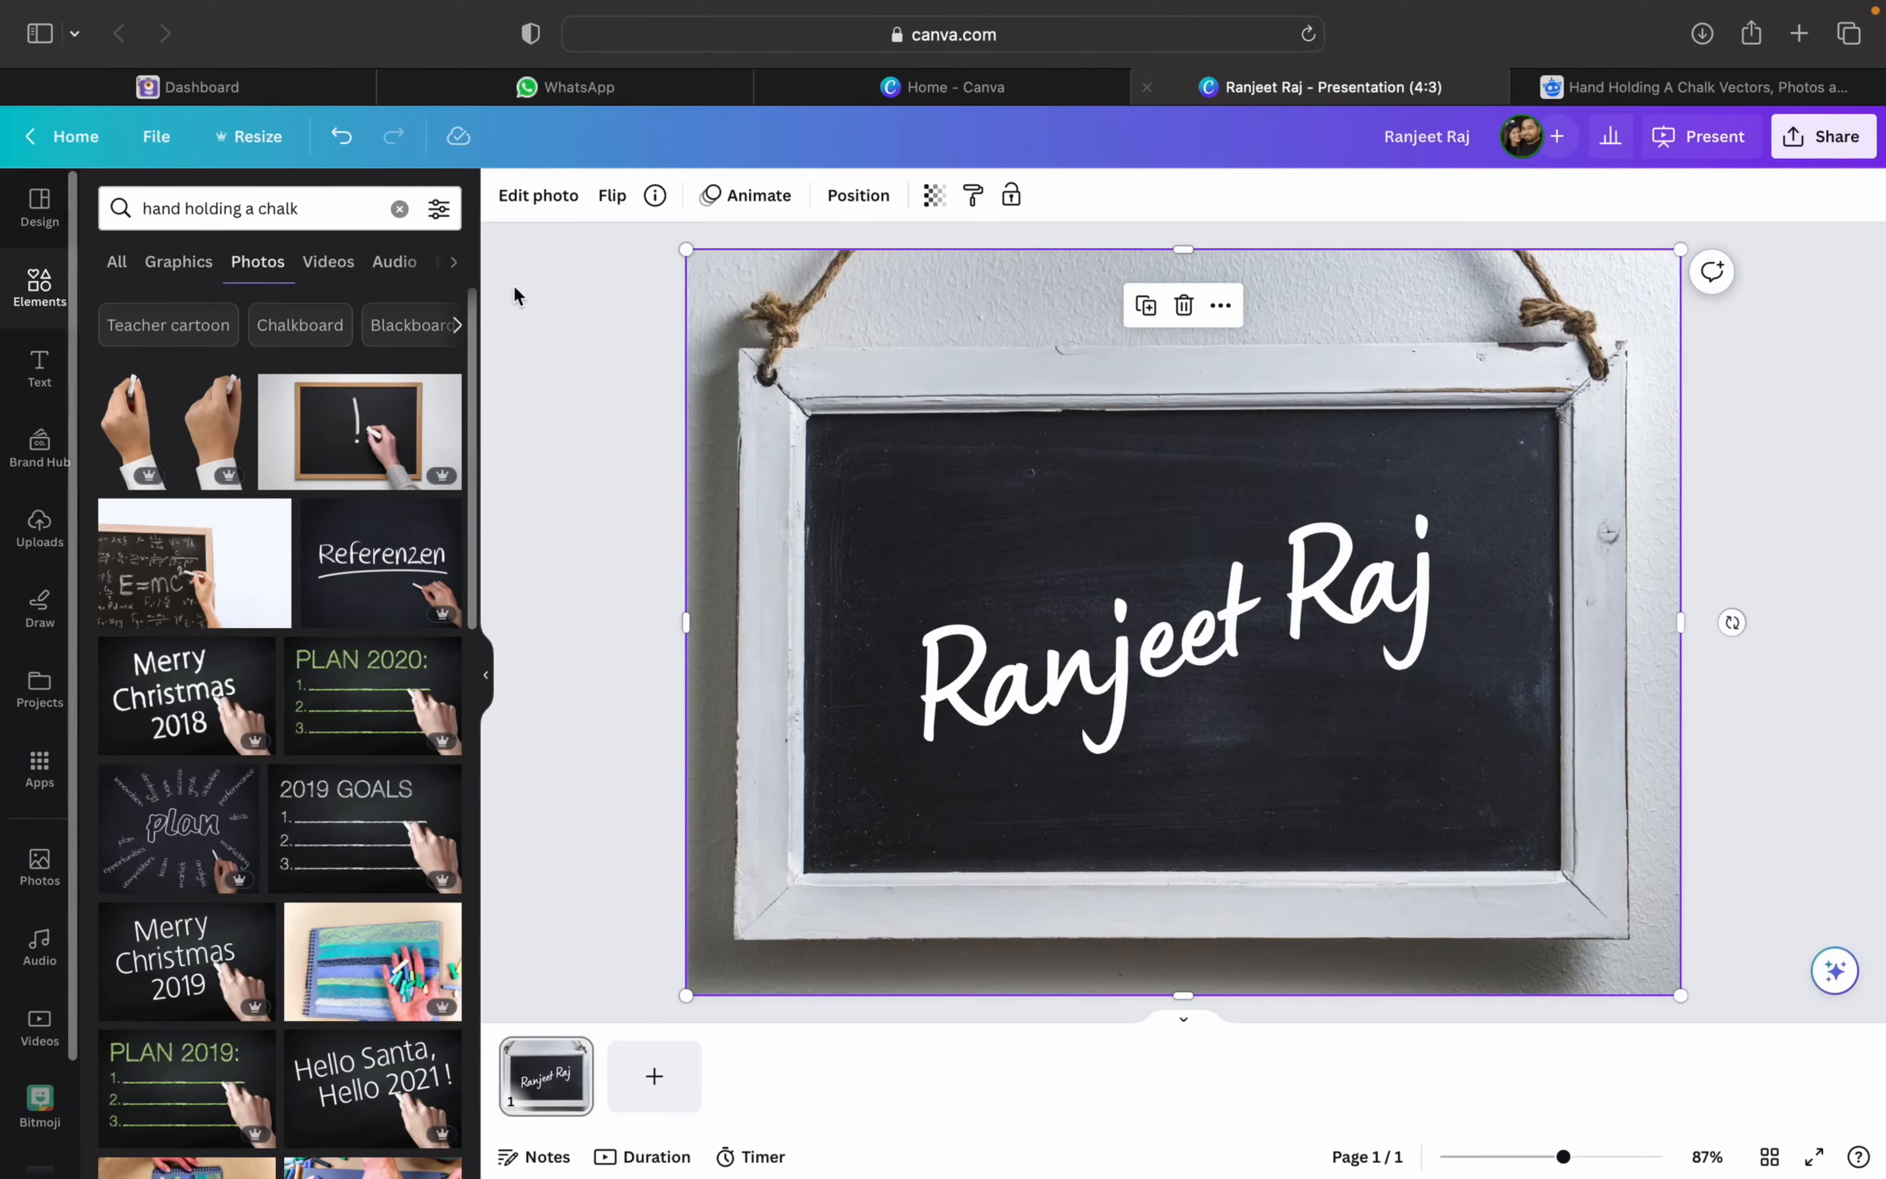
left_click(41, 551)
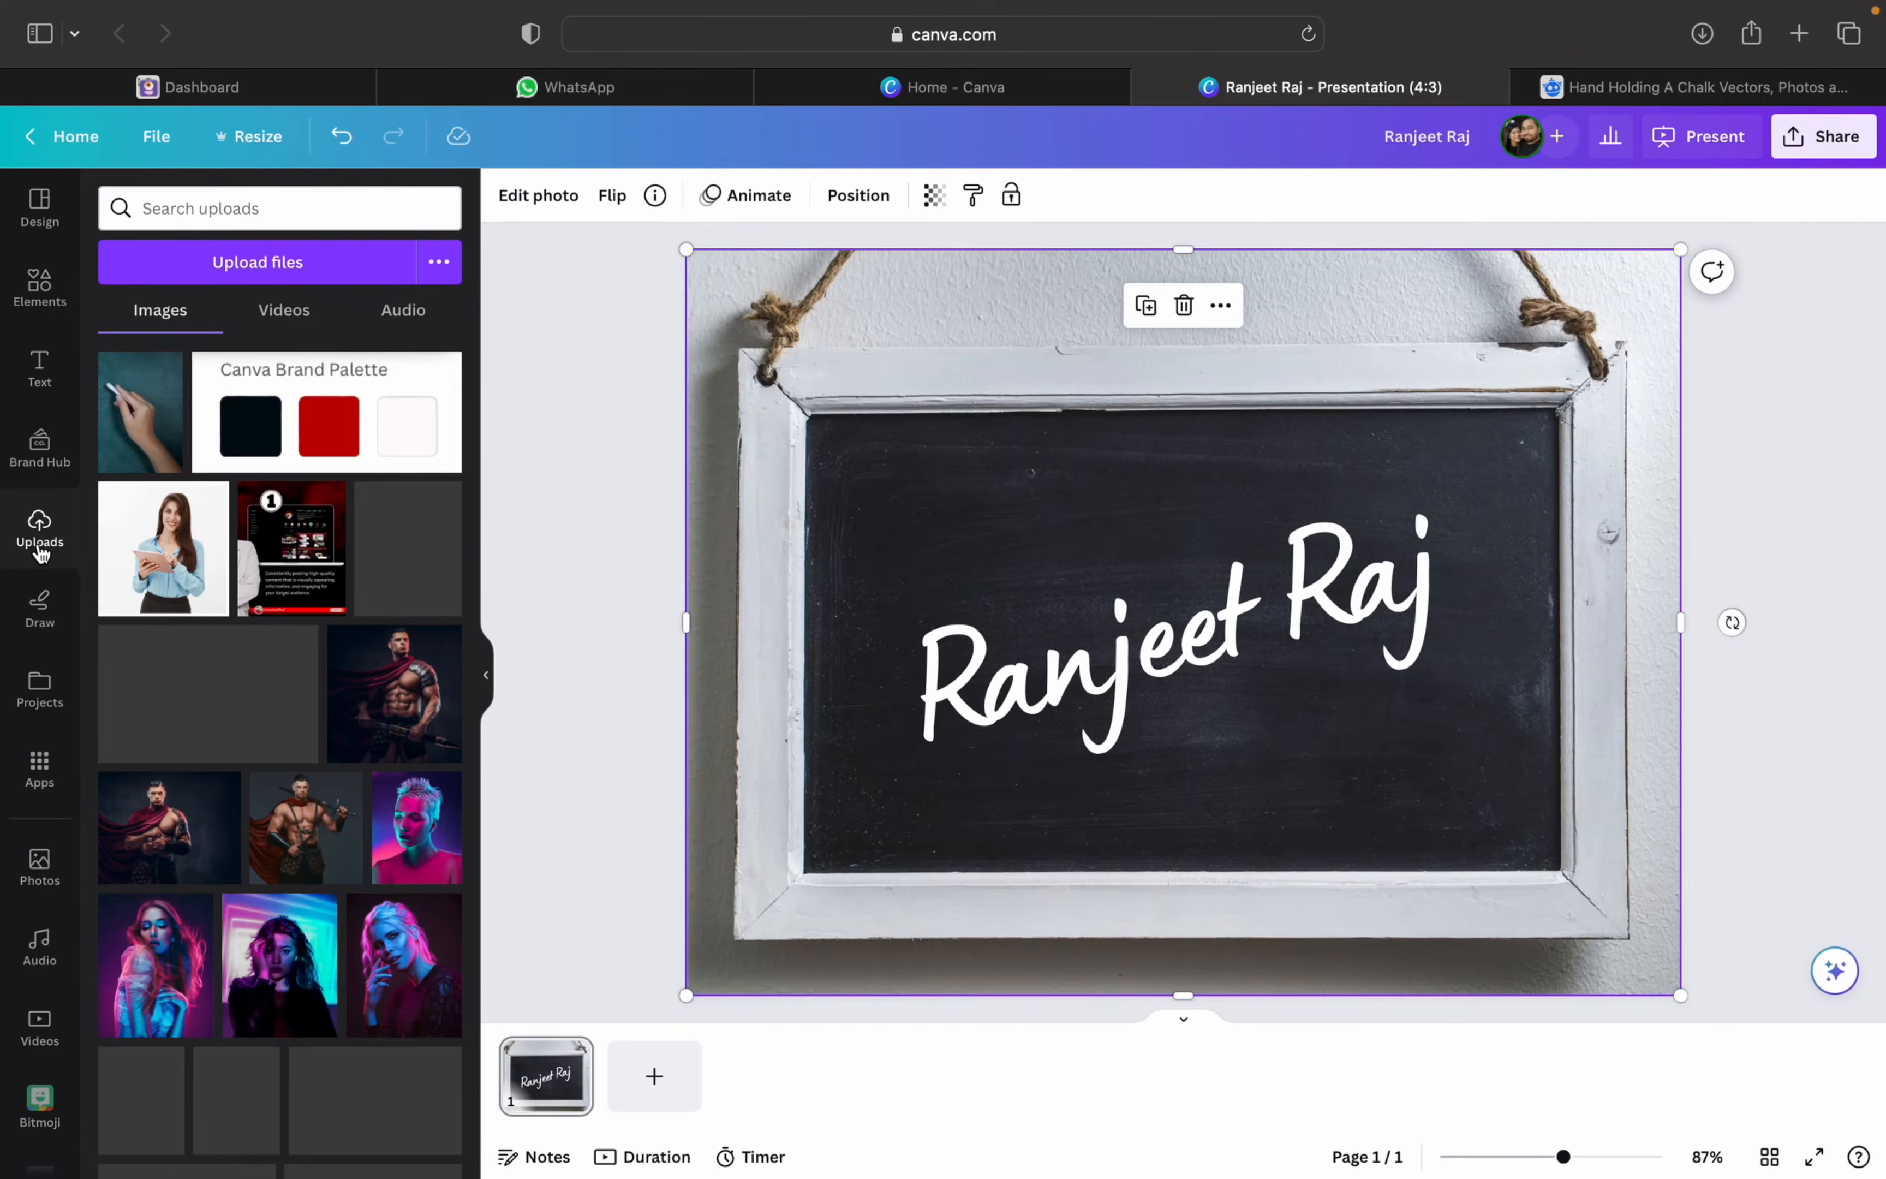
left_click(137, 451)
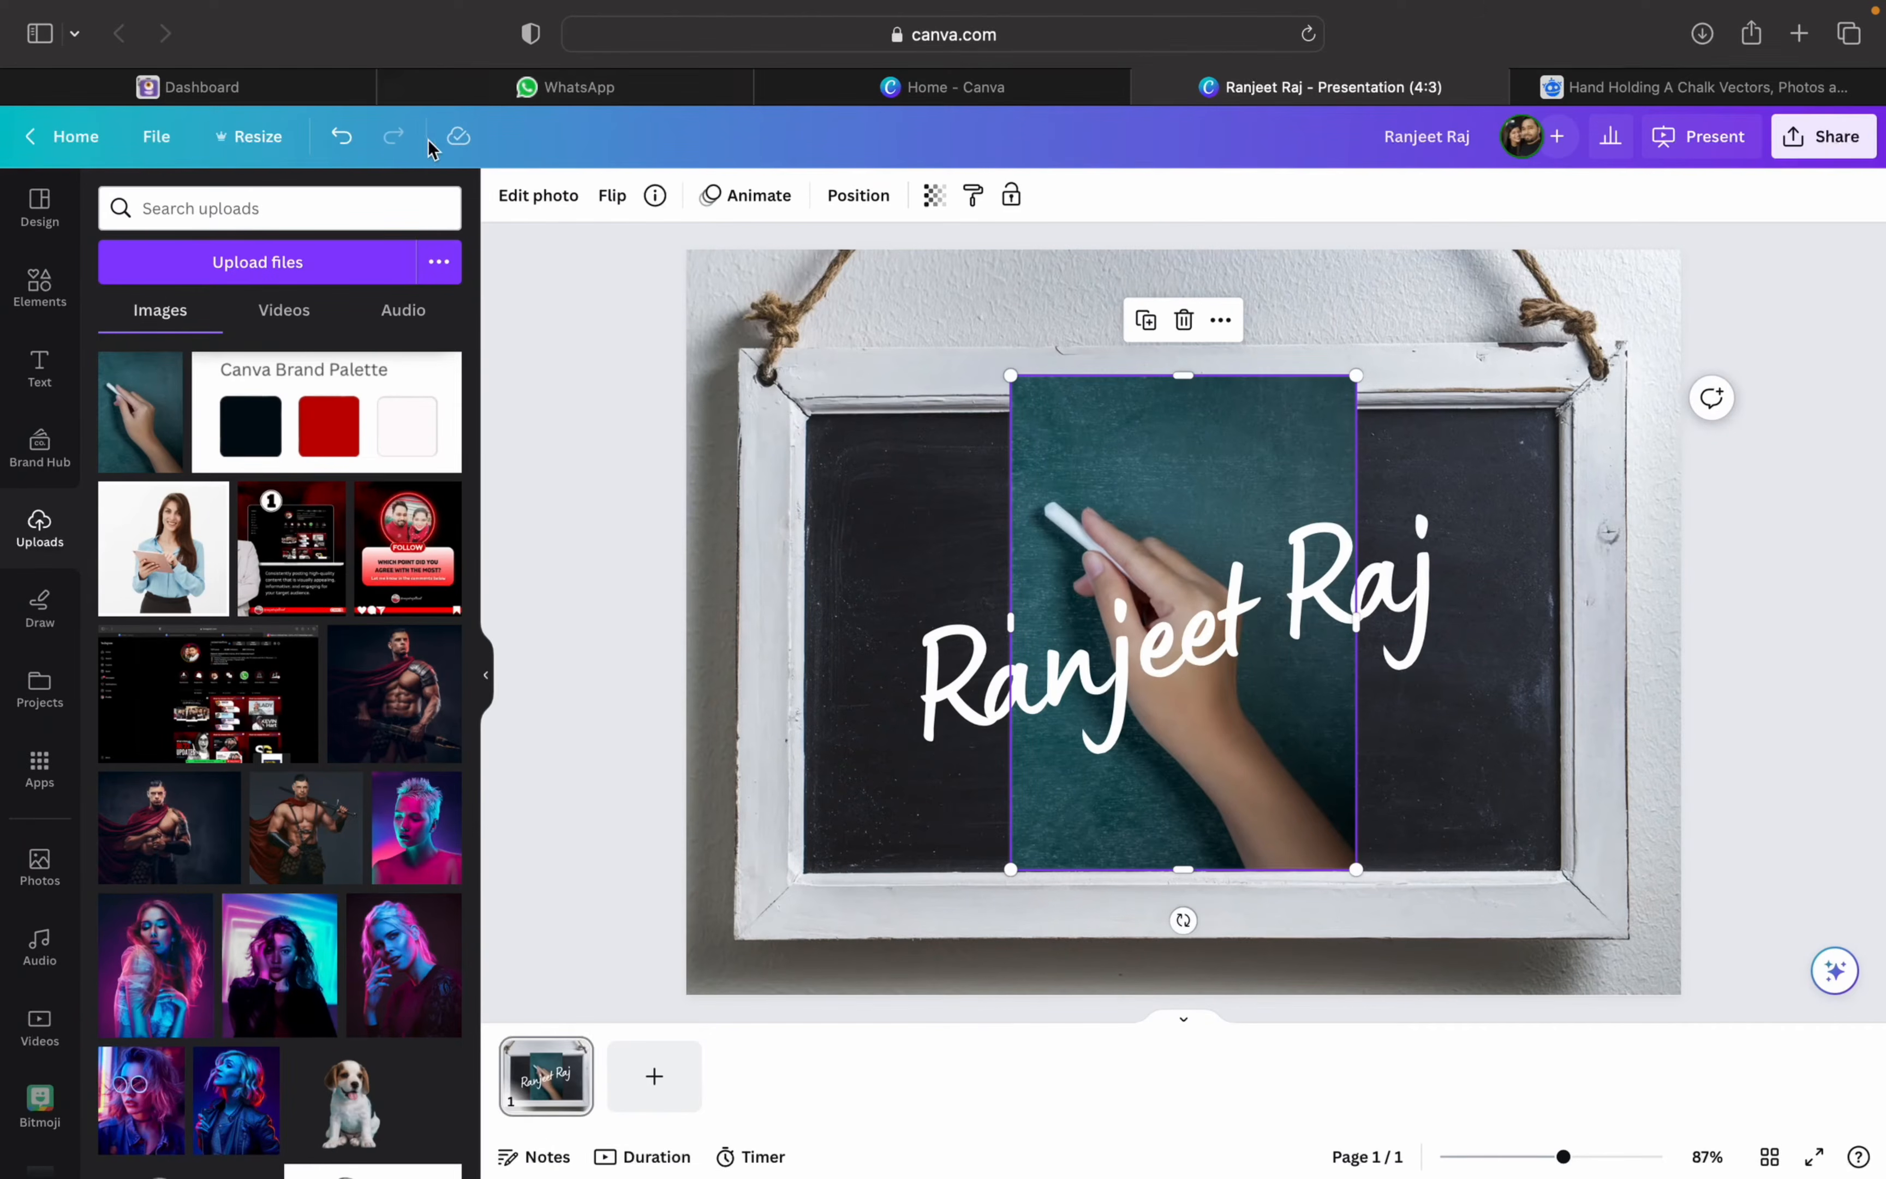
- Remove the green background from the hand photo with BG Remover
left_click(520, 200)
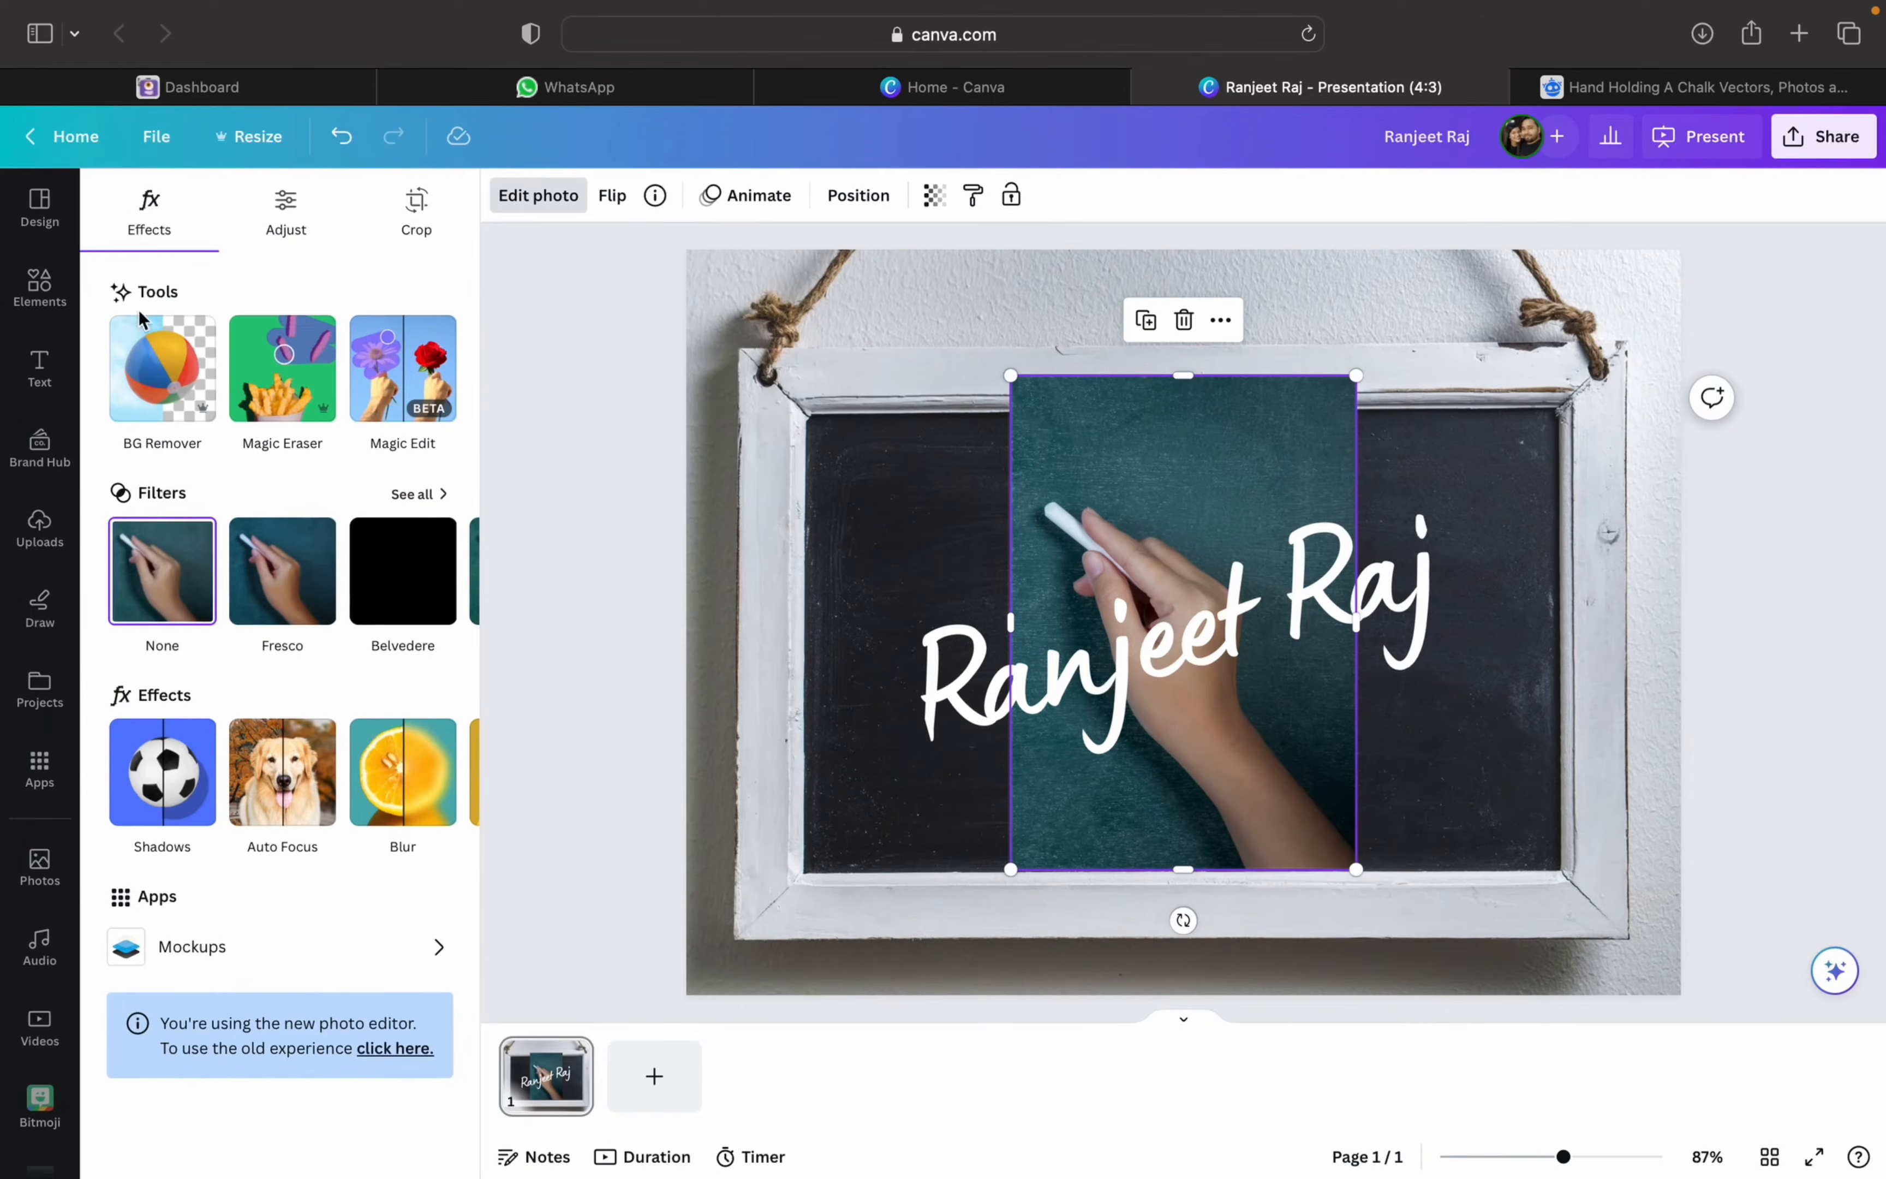
left_click(182, 427)
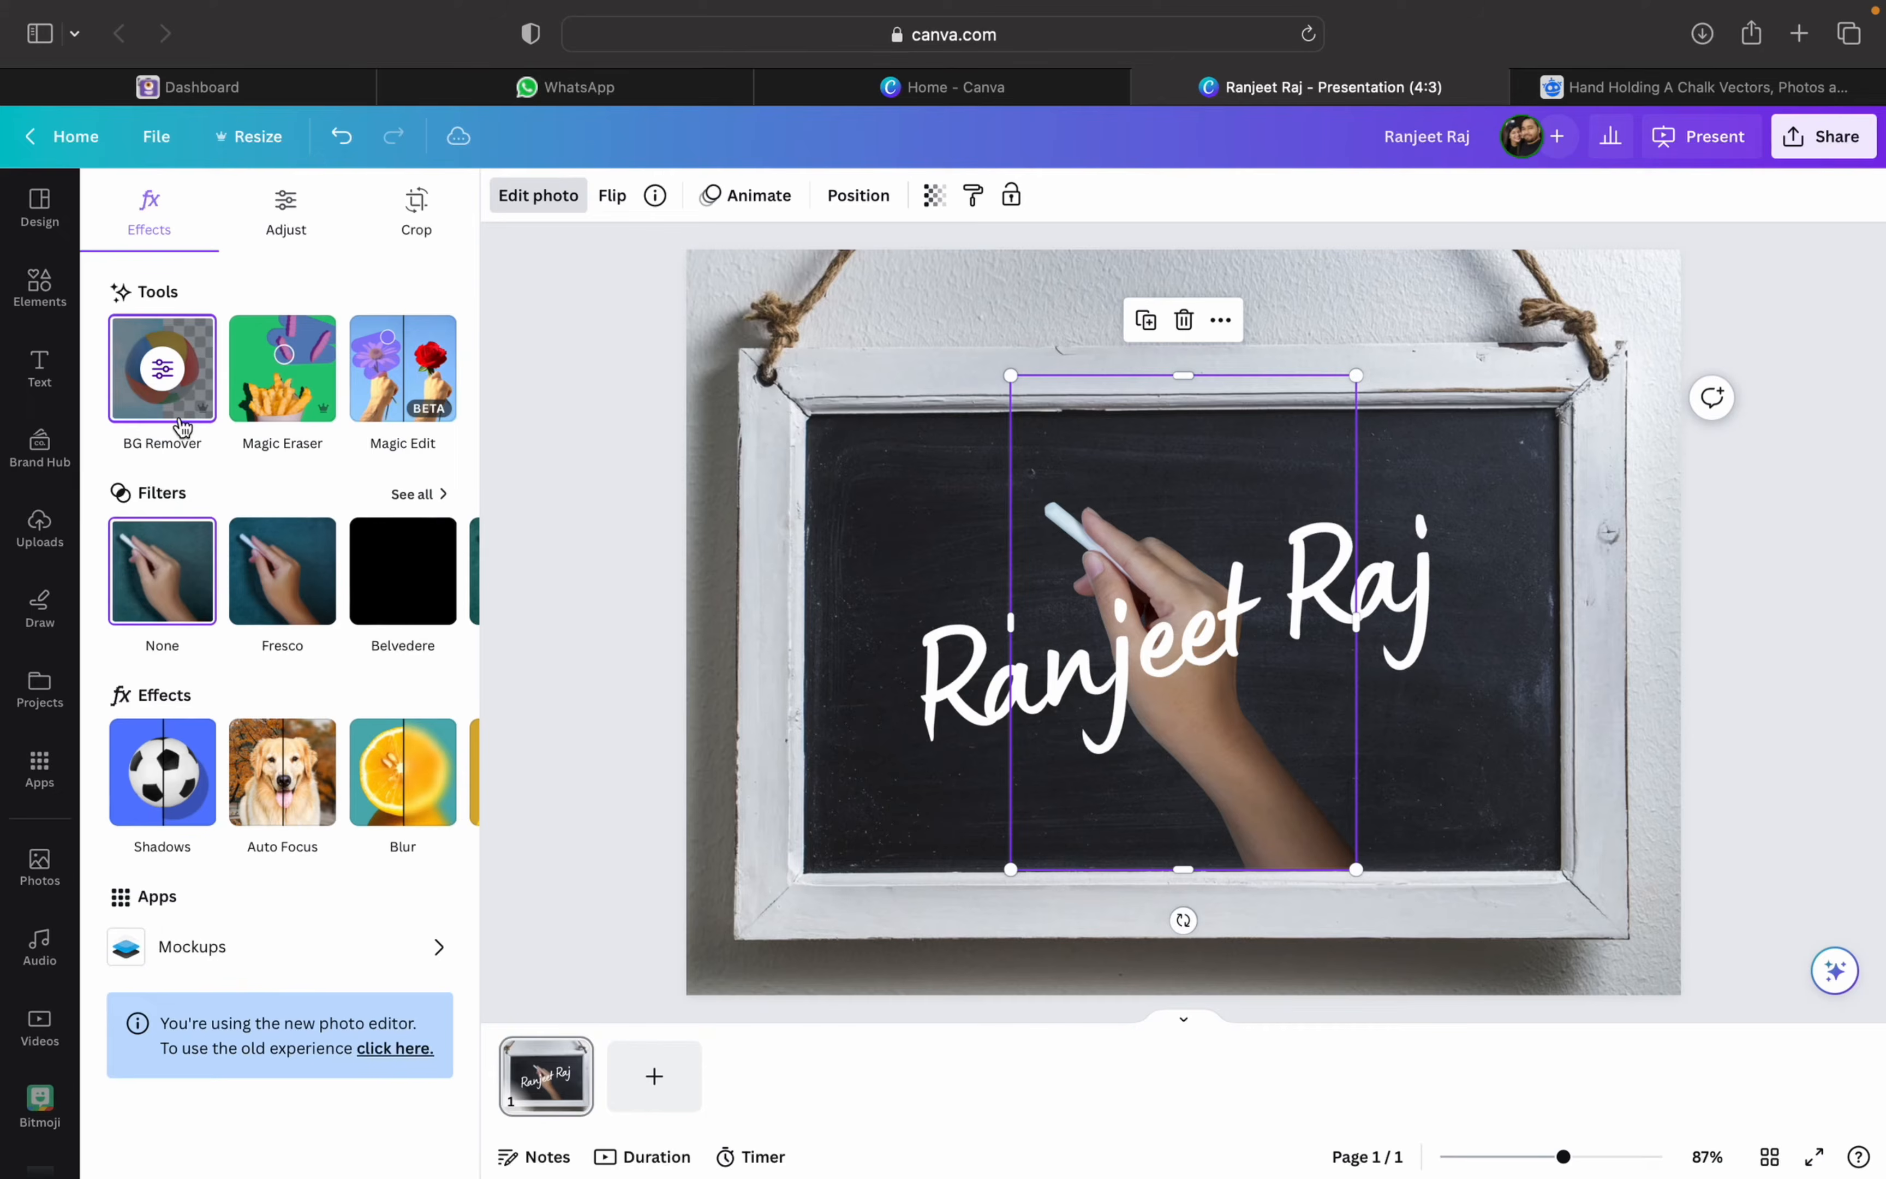
left_click(535, 560)
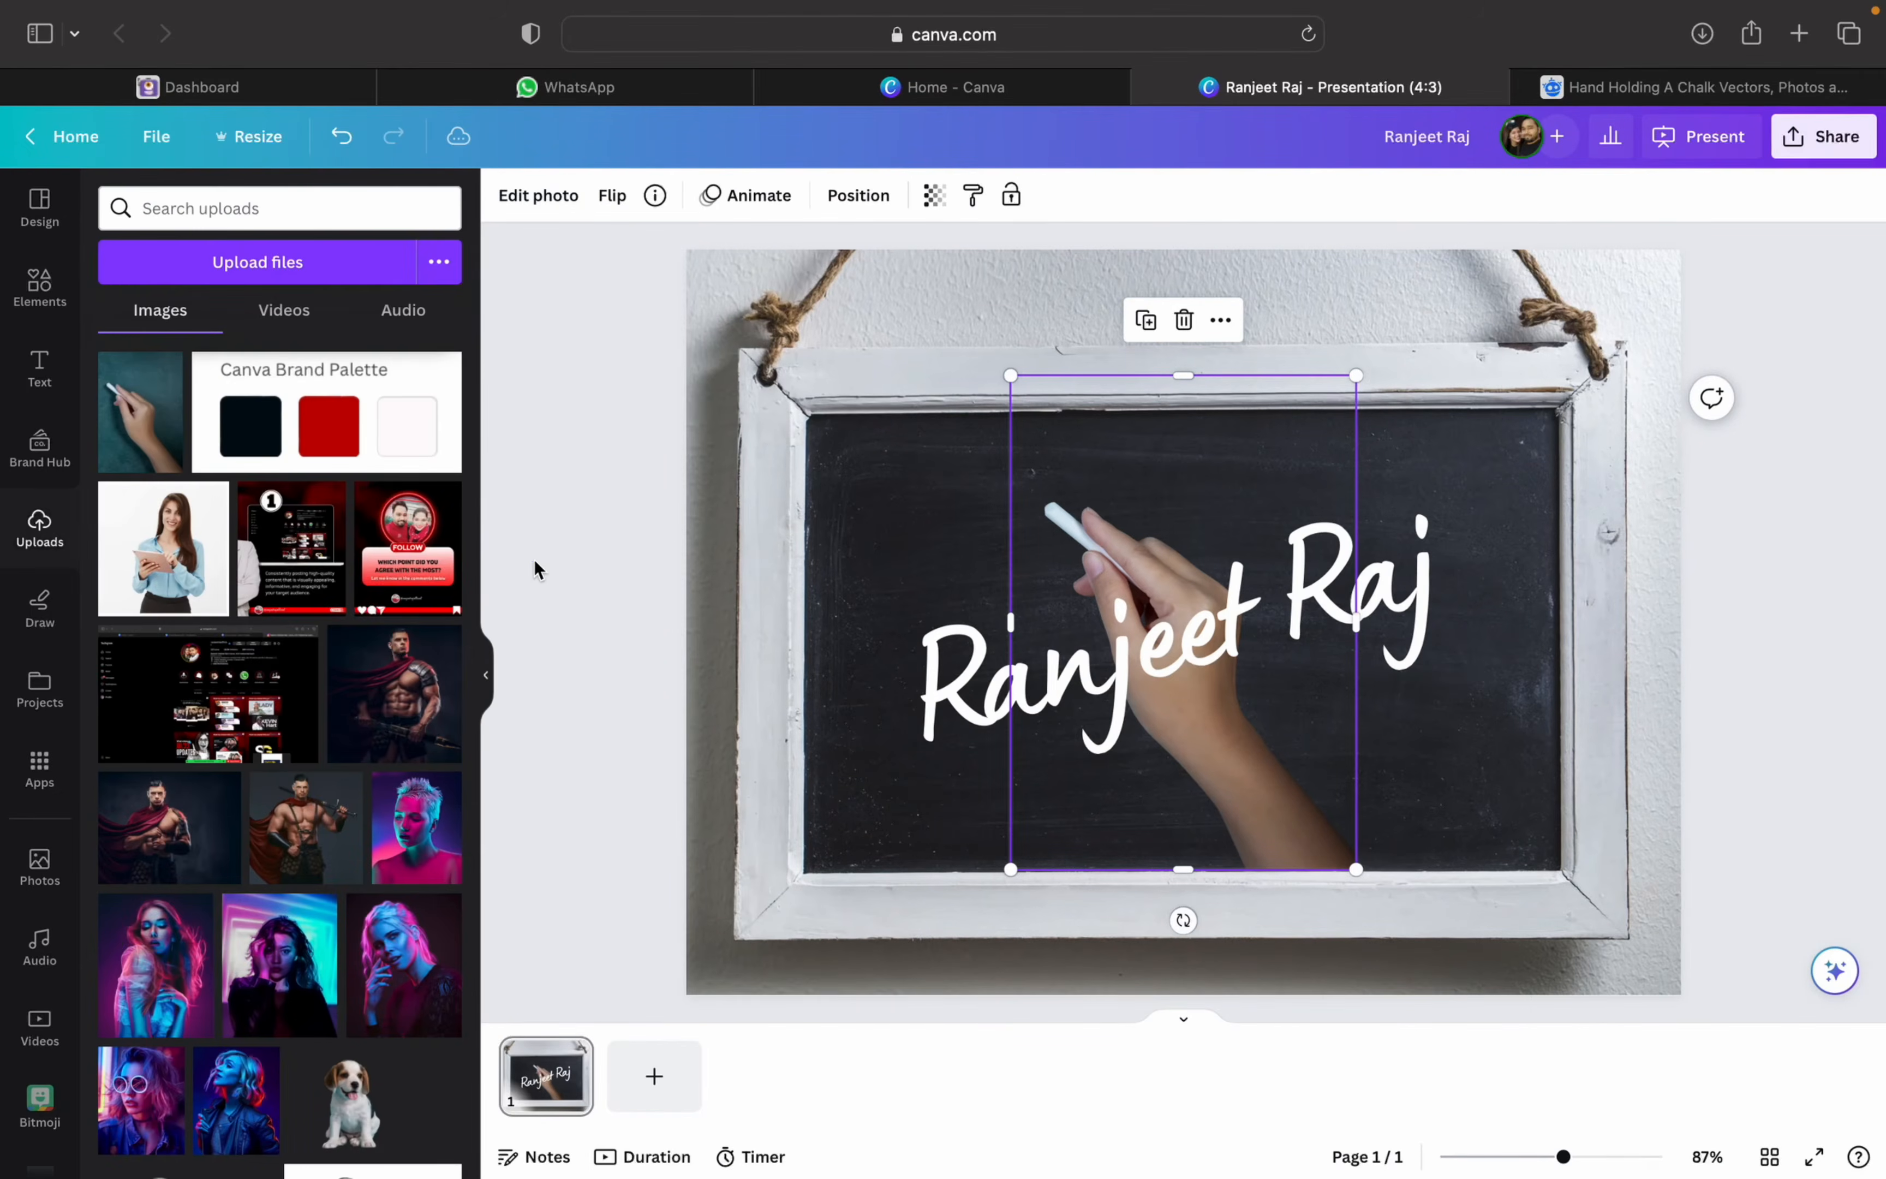
- Place the hand so the chalk tip meets the name's first letter, and bring it to the front of the text
left_click(493, 657)
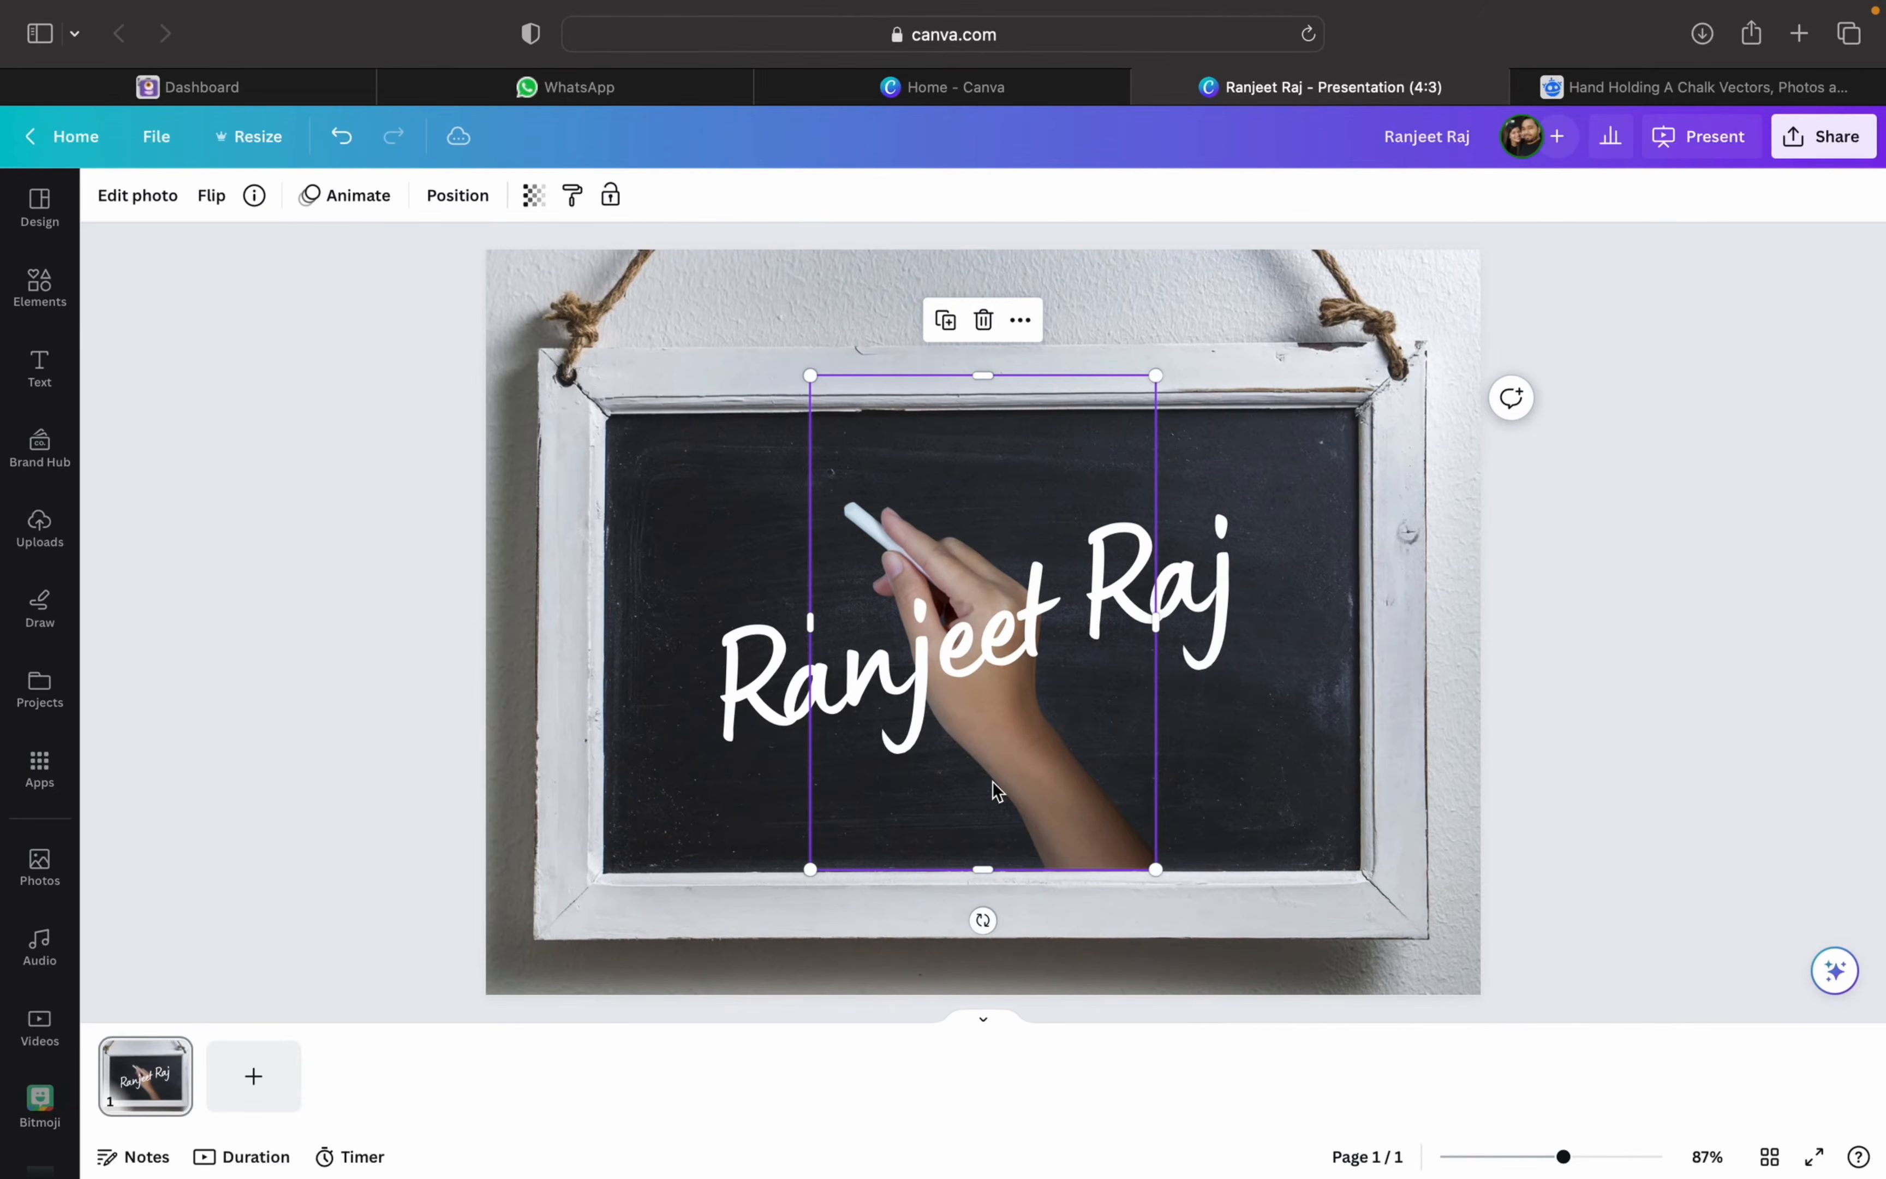
left_click_drag(993, 789, 892, 932)
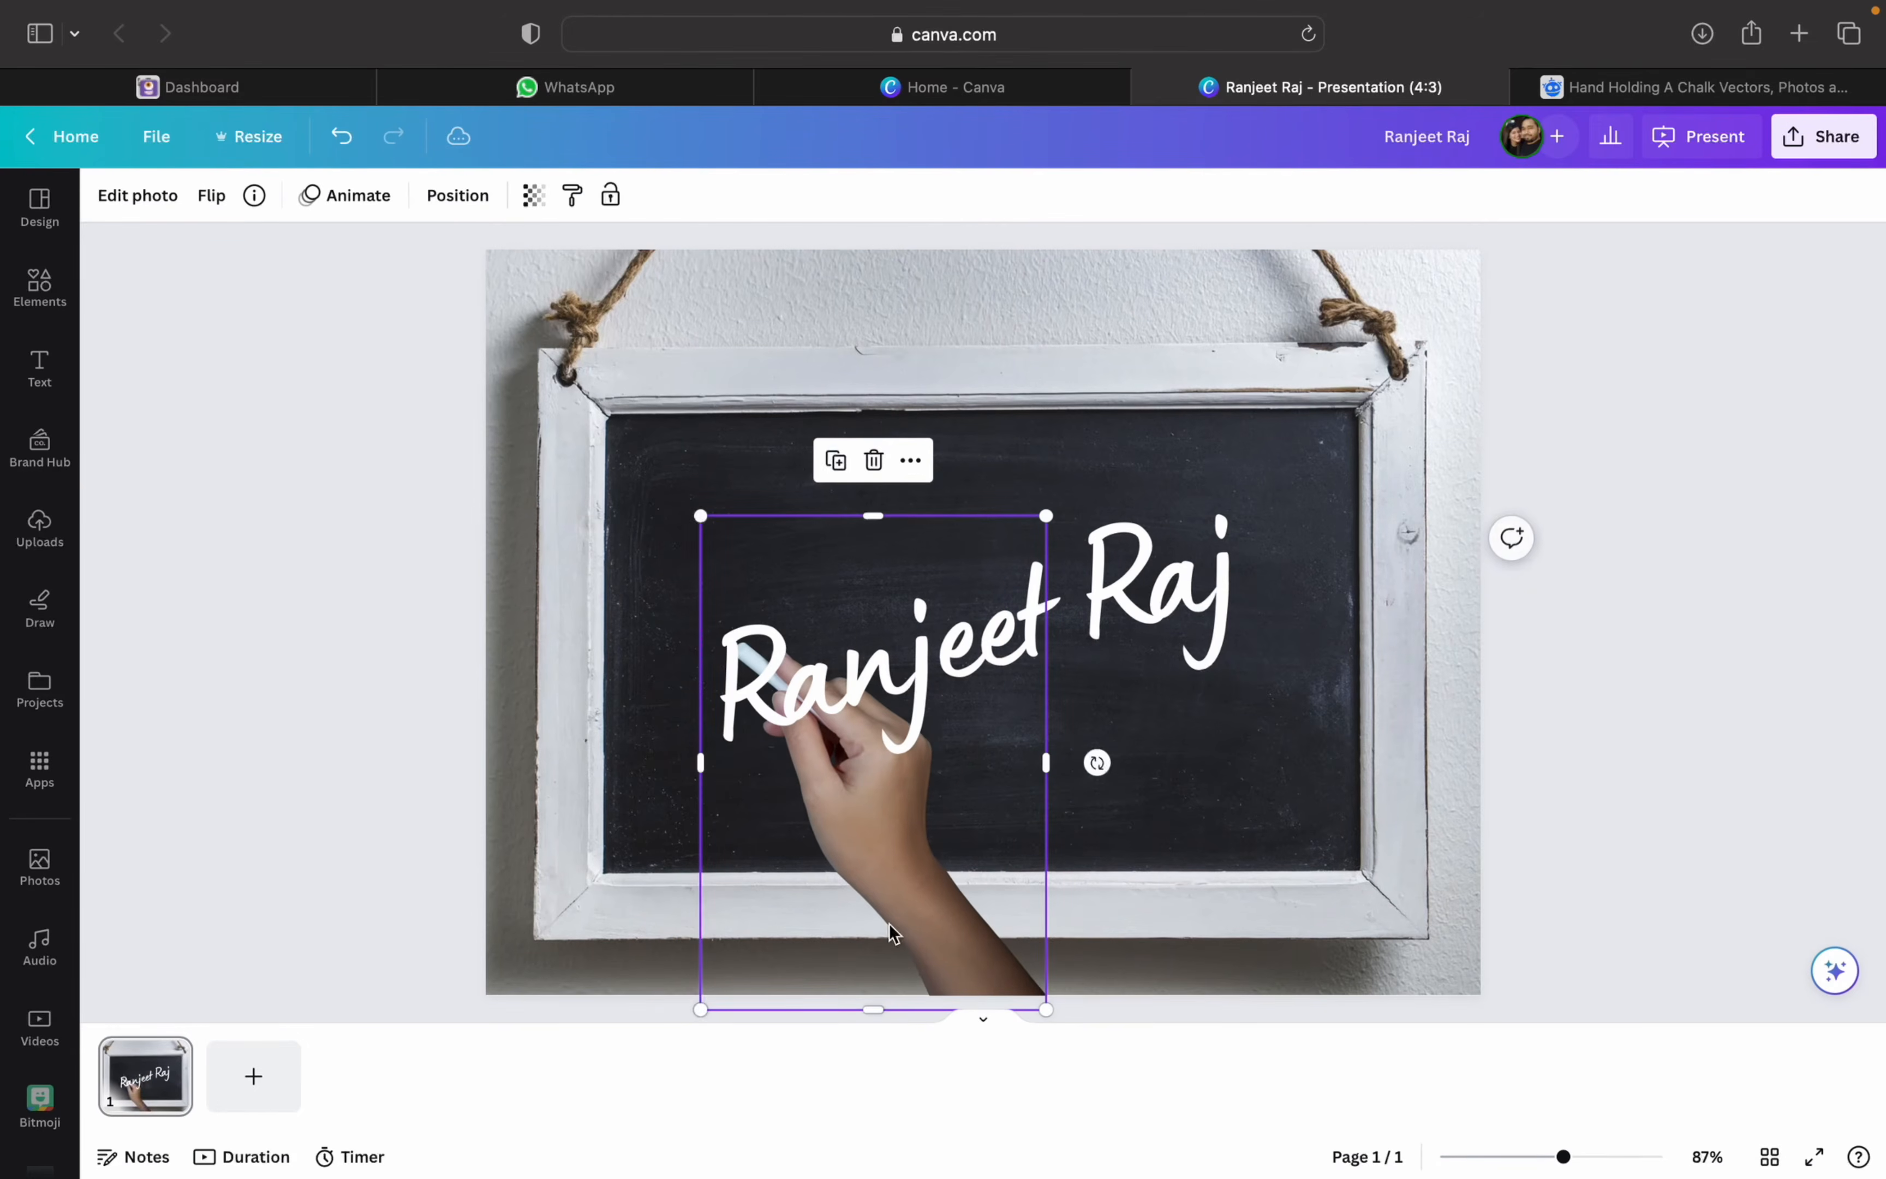
left_click(457, 196)
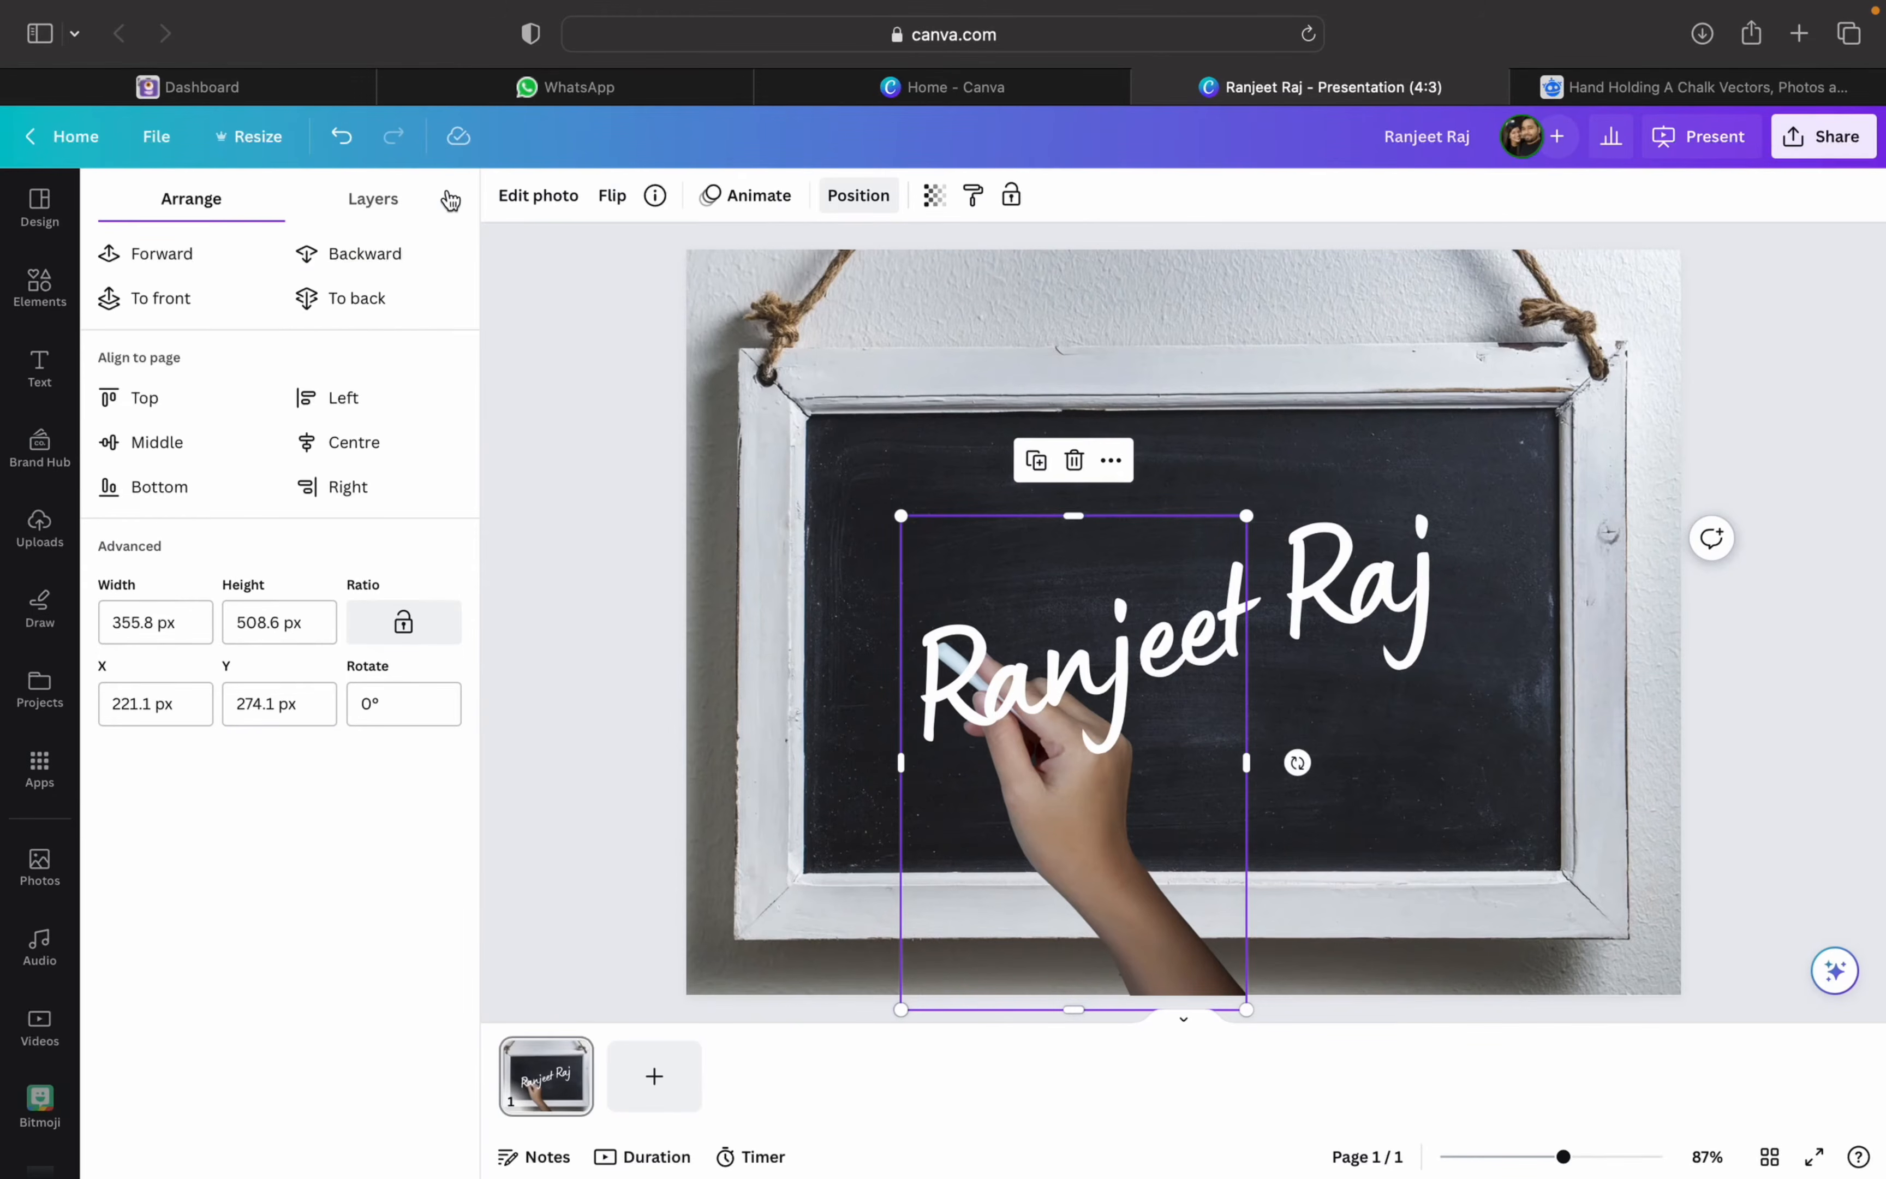
left_click(196, 298)
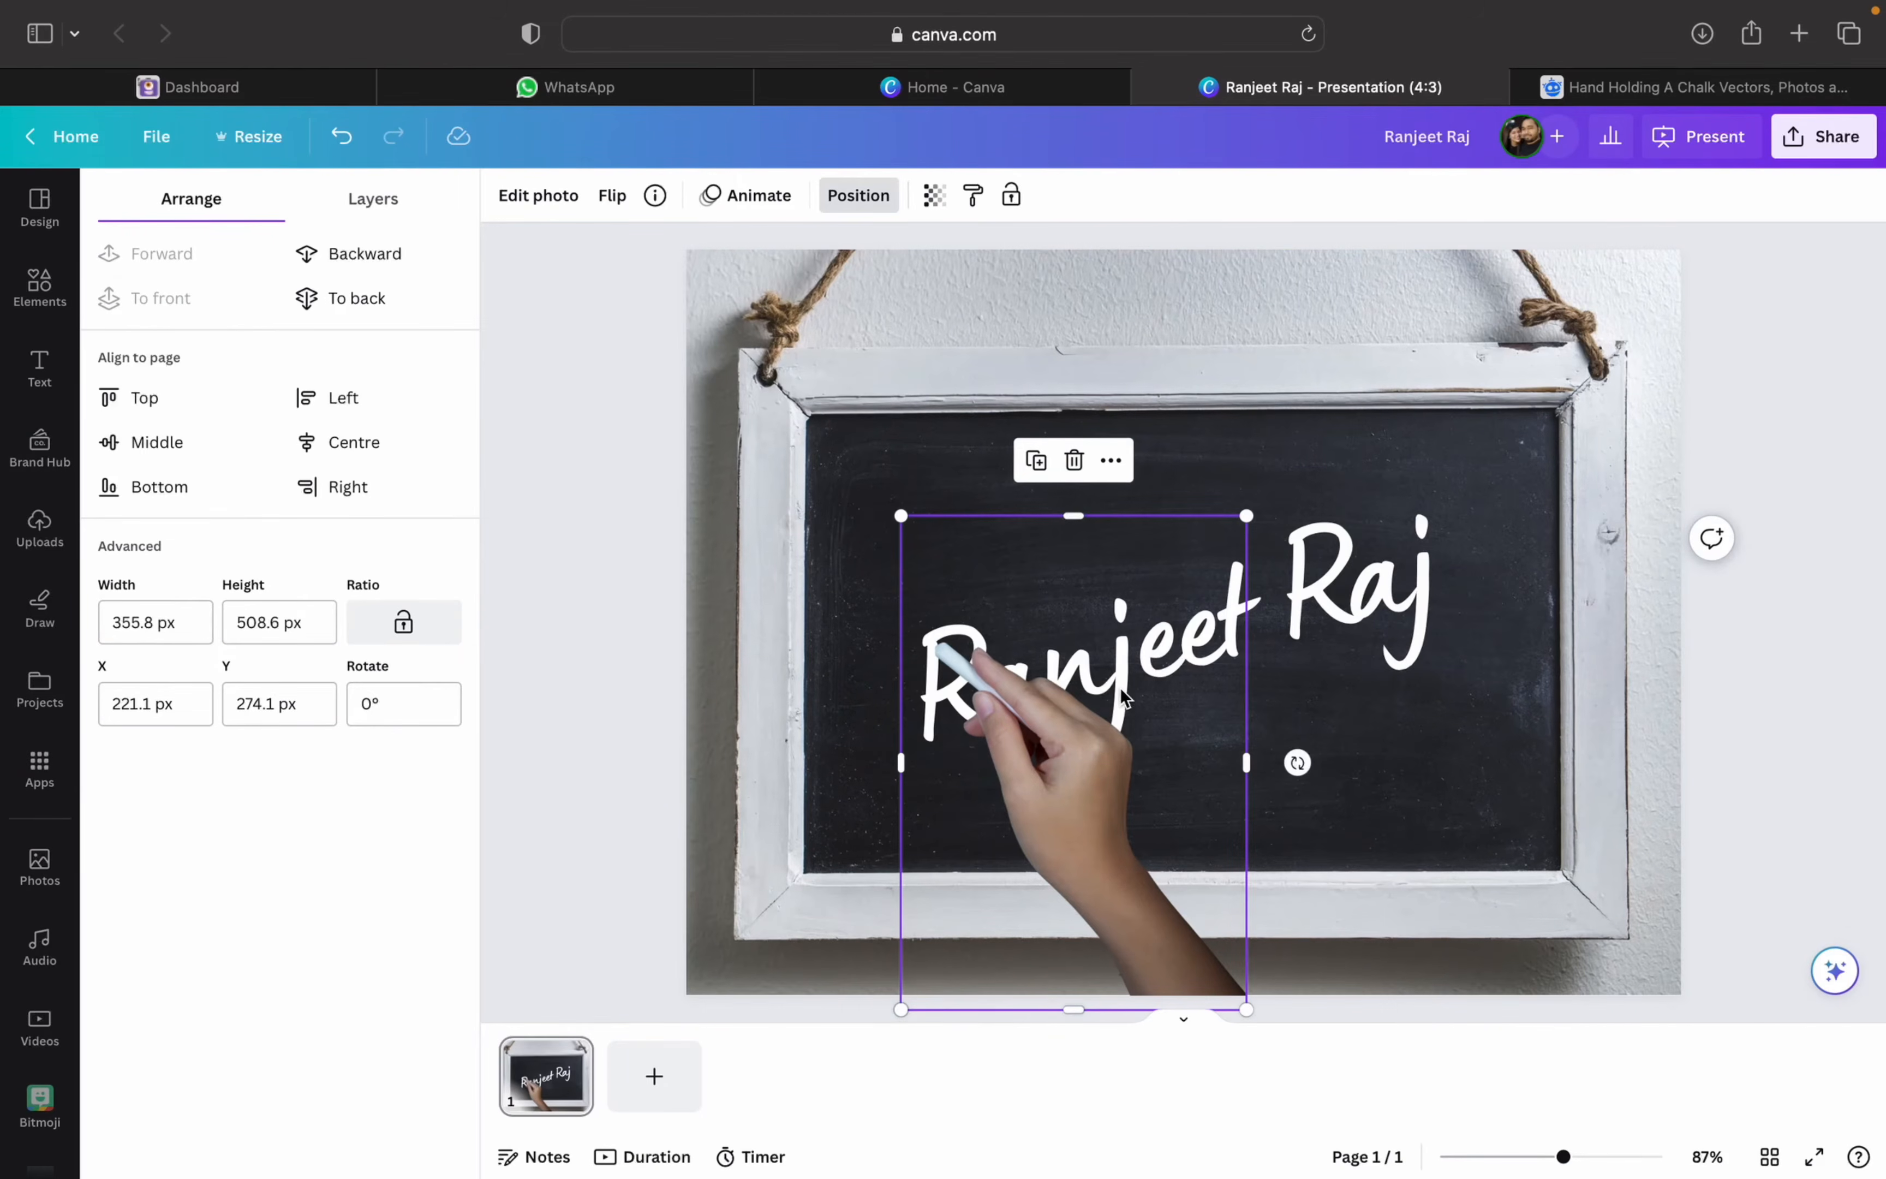
left_click_drag(1115, 688, 1101, 683)
- Create a custom animation for the hand by moving it along the letters of the name, and increase its speed
left_click_drag(1563, 1156, 1581, 1157)
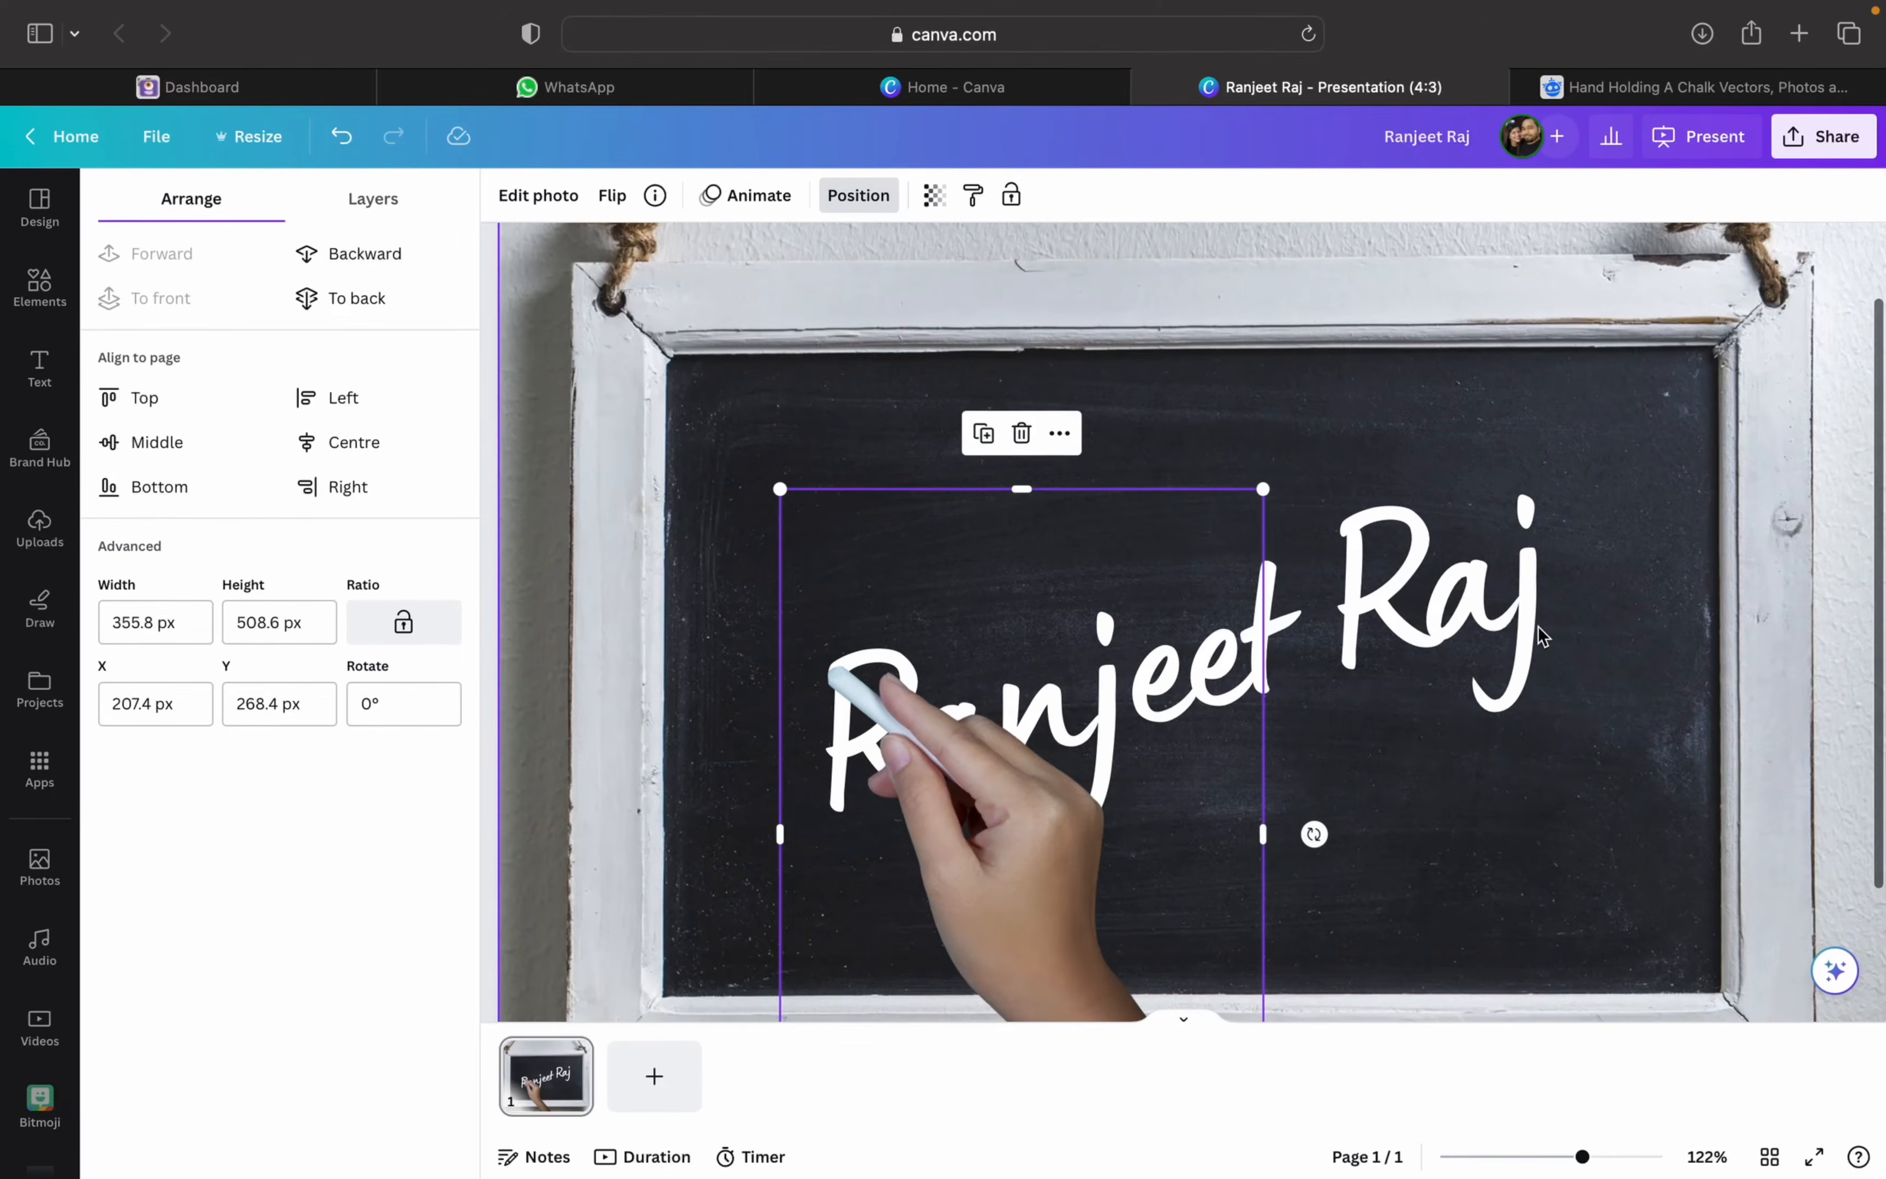
left_click(914, 771)
left_click(903, 773)
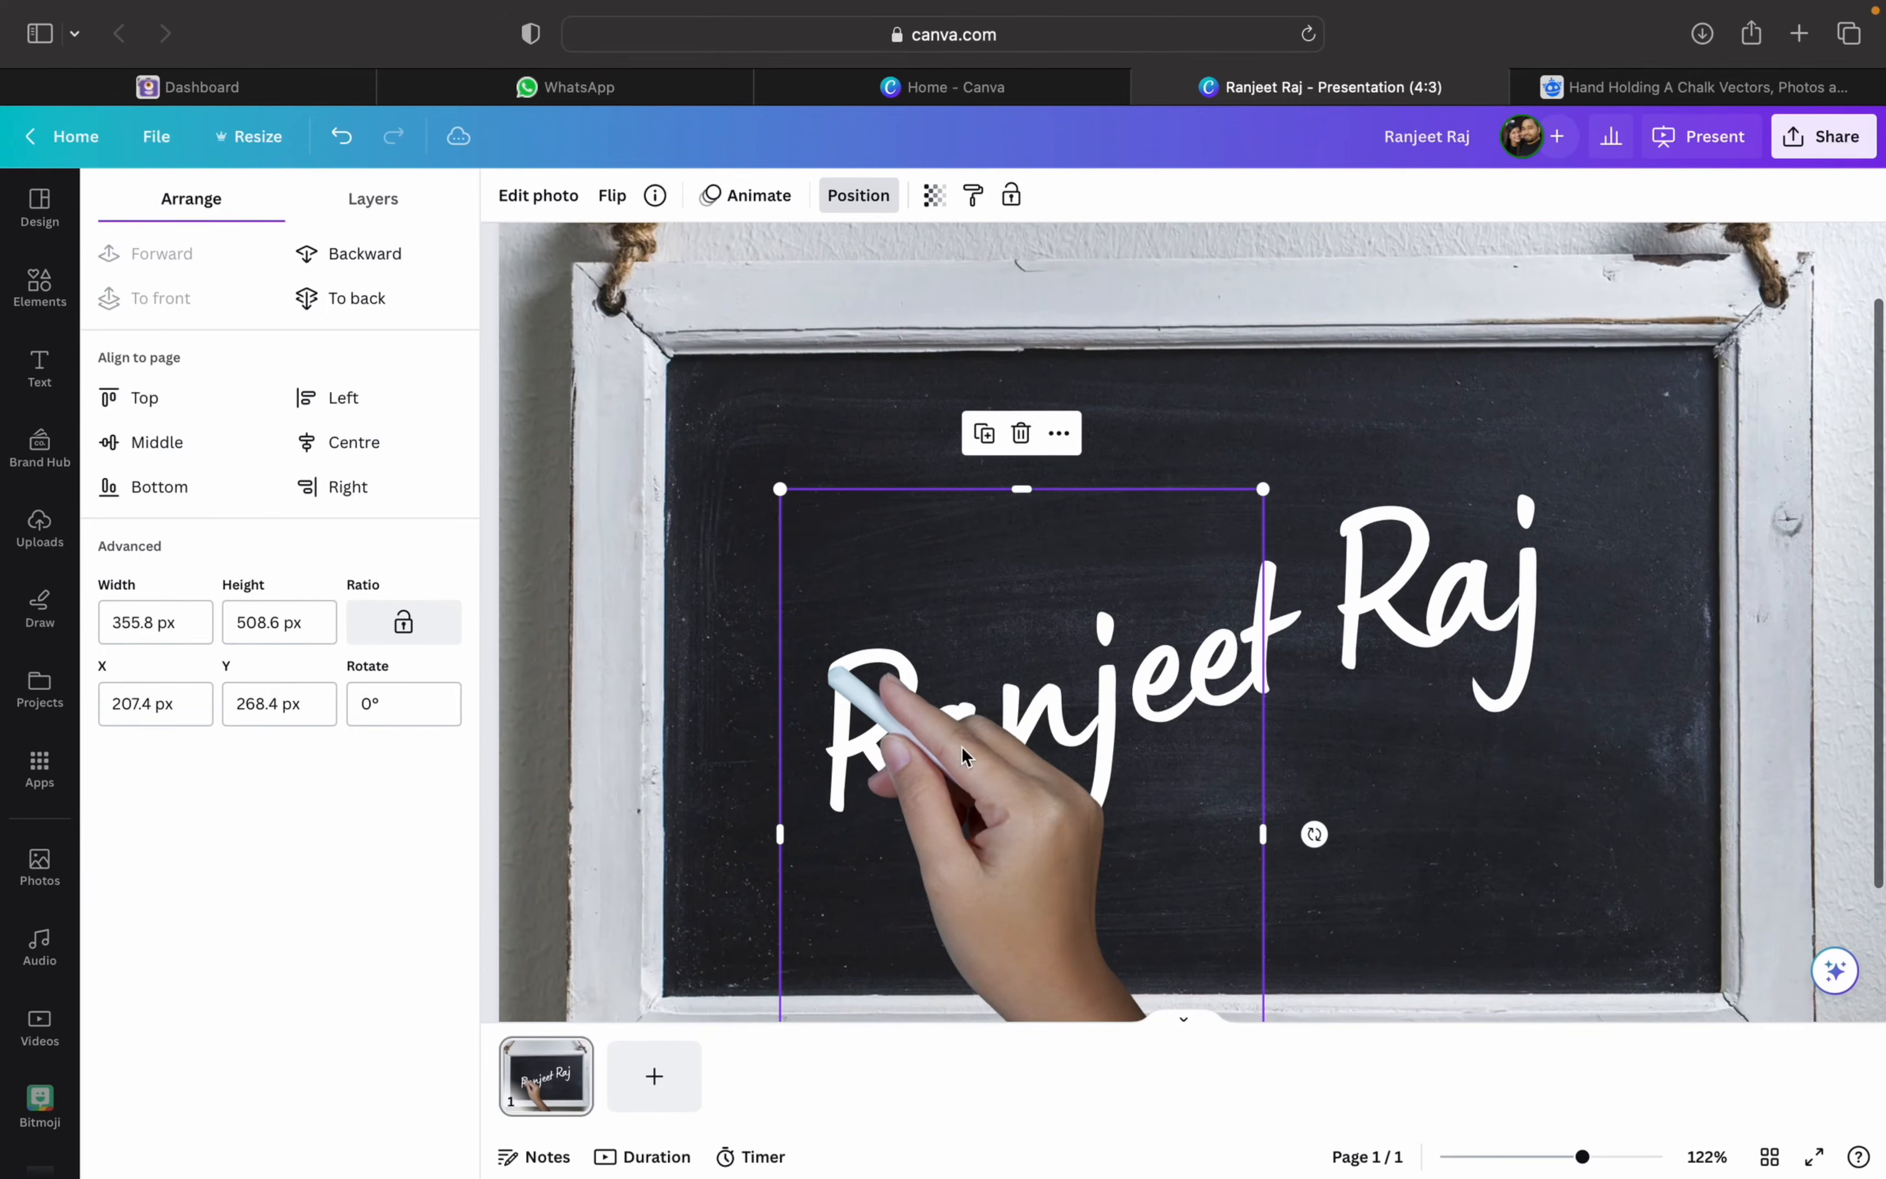
left_click(758, 196)
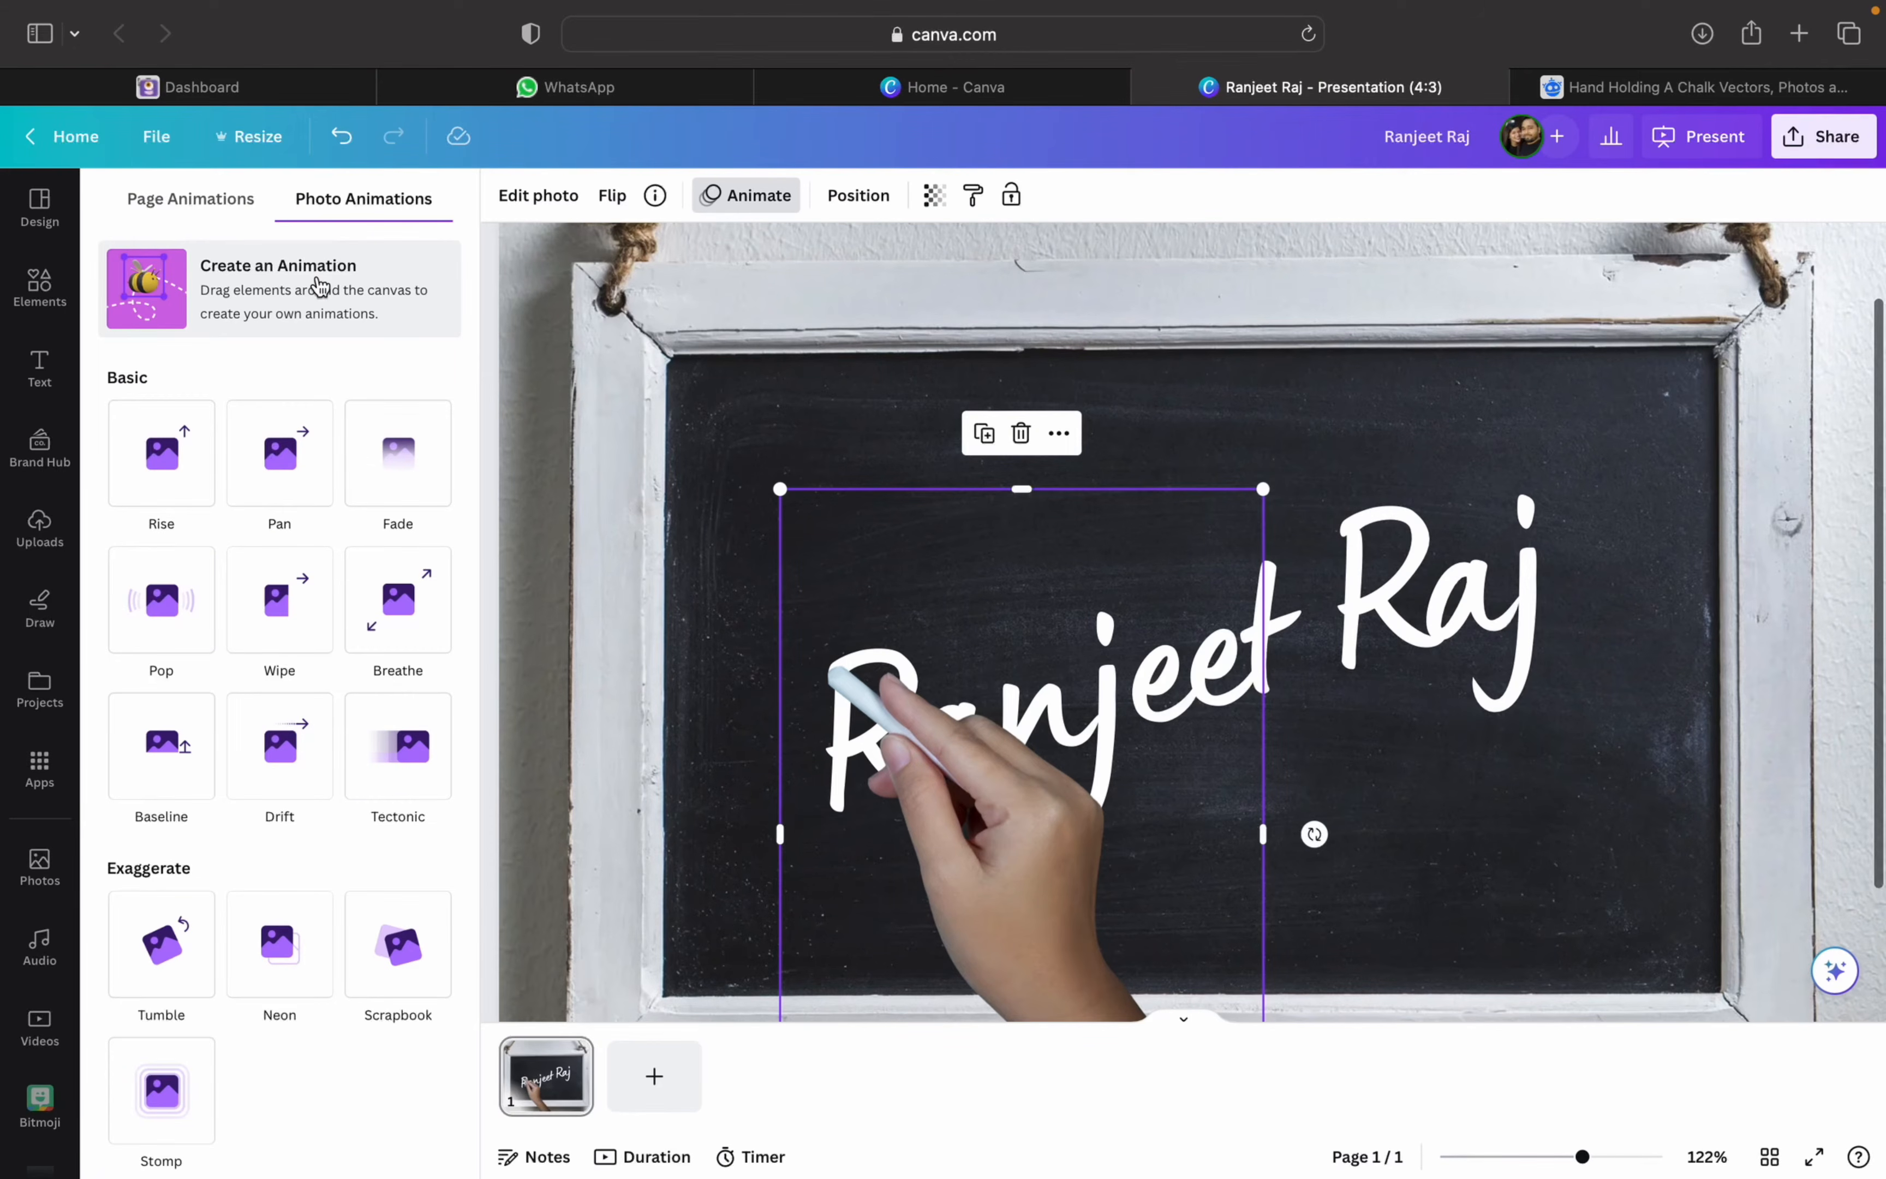
left_click(318, 287)
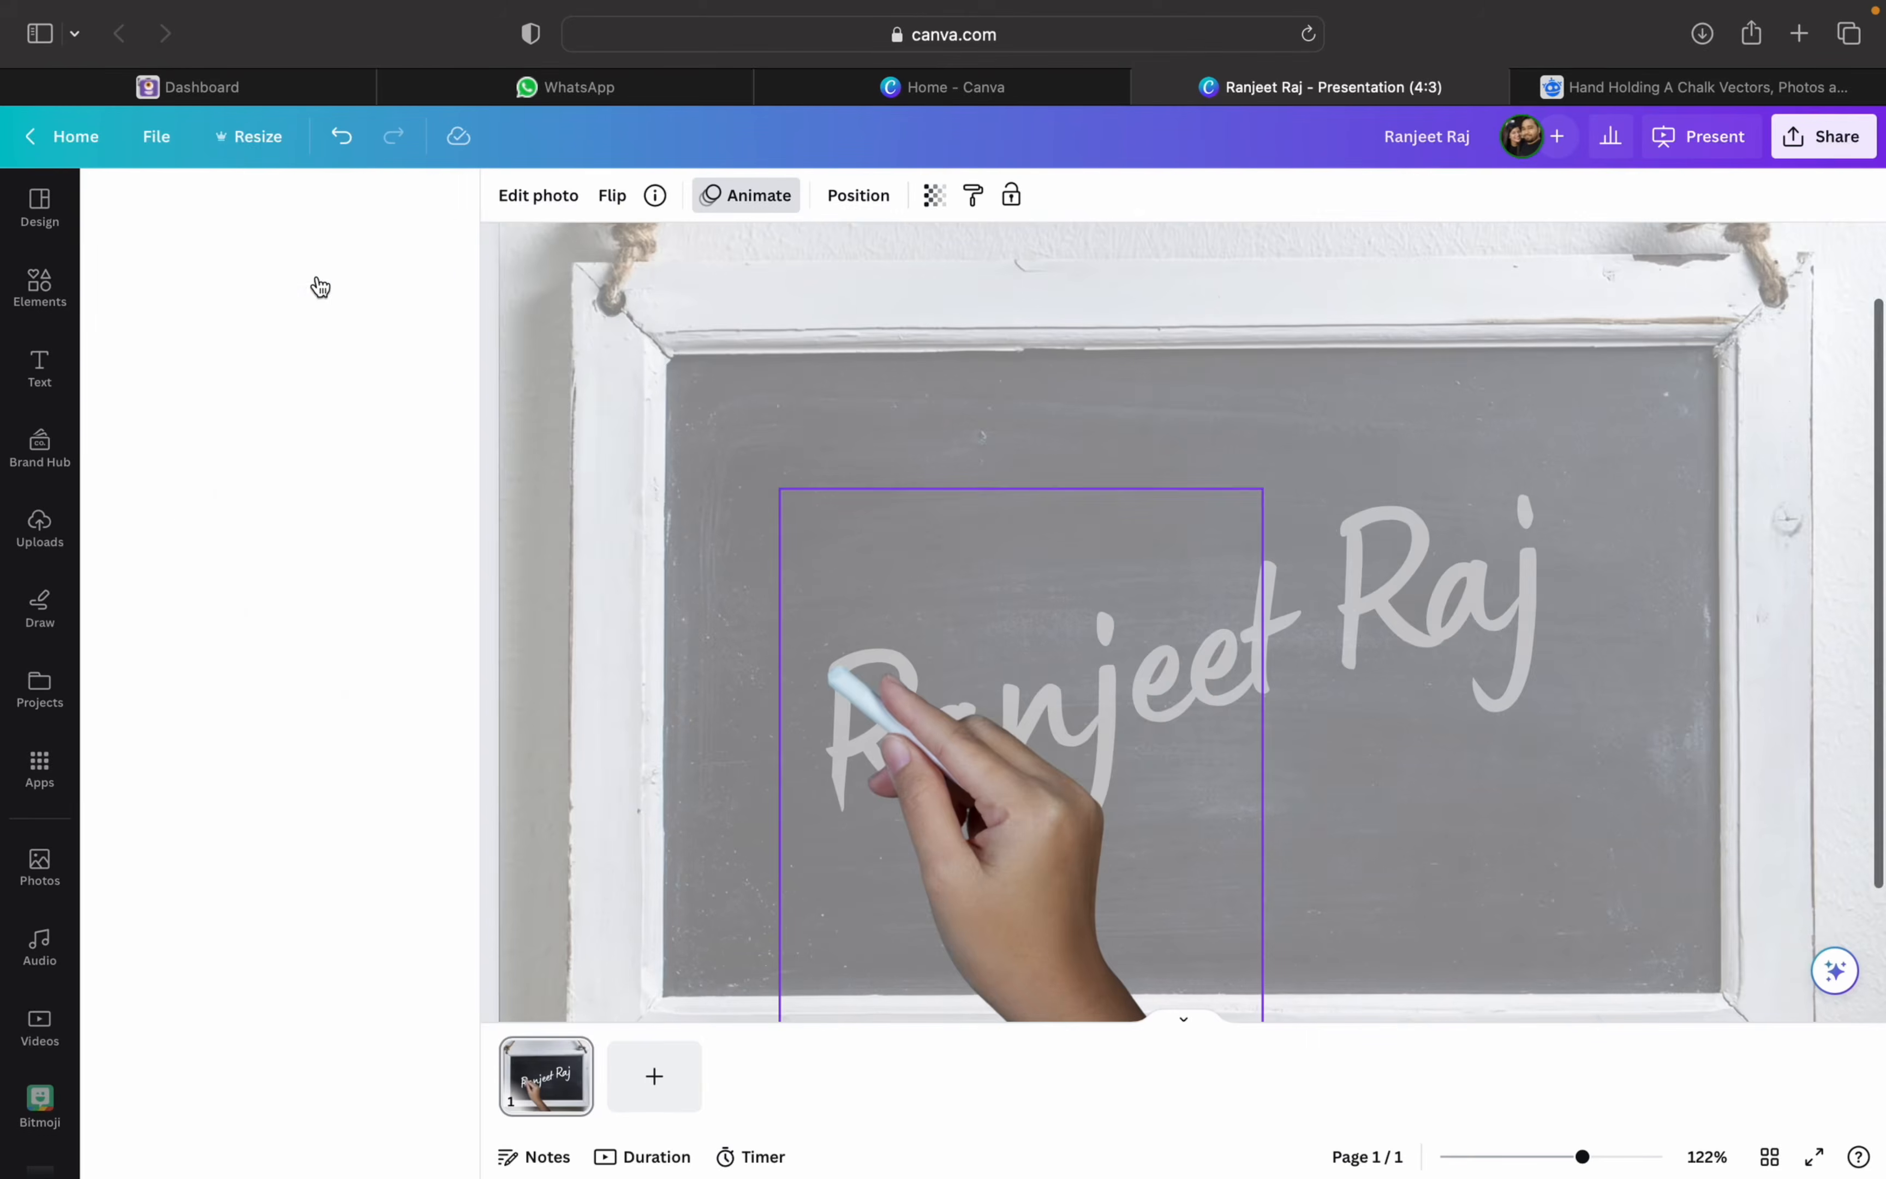
mouse_move(835, 663)
left_mouse_down()
mouse_move(834, 858)
mouse_move(872, 644)
mouse_move(828, 758)
mouse_move(961, 764)
mouse_move(942, 729)
mouse_move(969, 705)
mouse_move(1022, 721)
mouse_move(1098, 663)
mouse_move(1105, 788)
mouse_move(1178, 657)
mouse_move(1184, 696)
mouse_move(1219, 627)
mouse_move(1239, 633)
mouse_move(1274, 528)
mouse_move(1249, 716)
mouse_move(1347, 520)
mouse_move(1345, 592)
mouse_move(1376, 599)
mouse_move(1463, 590)
mouse_move(1453, 551)
mouse_move(1483, 586)
mouse_move(1494, 545)
mouse_move(1518, 542)
mouse_move(1524, 650)
mouse_move(1477, 656)
left_mouse_up()
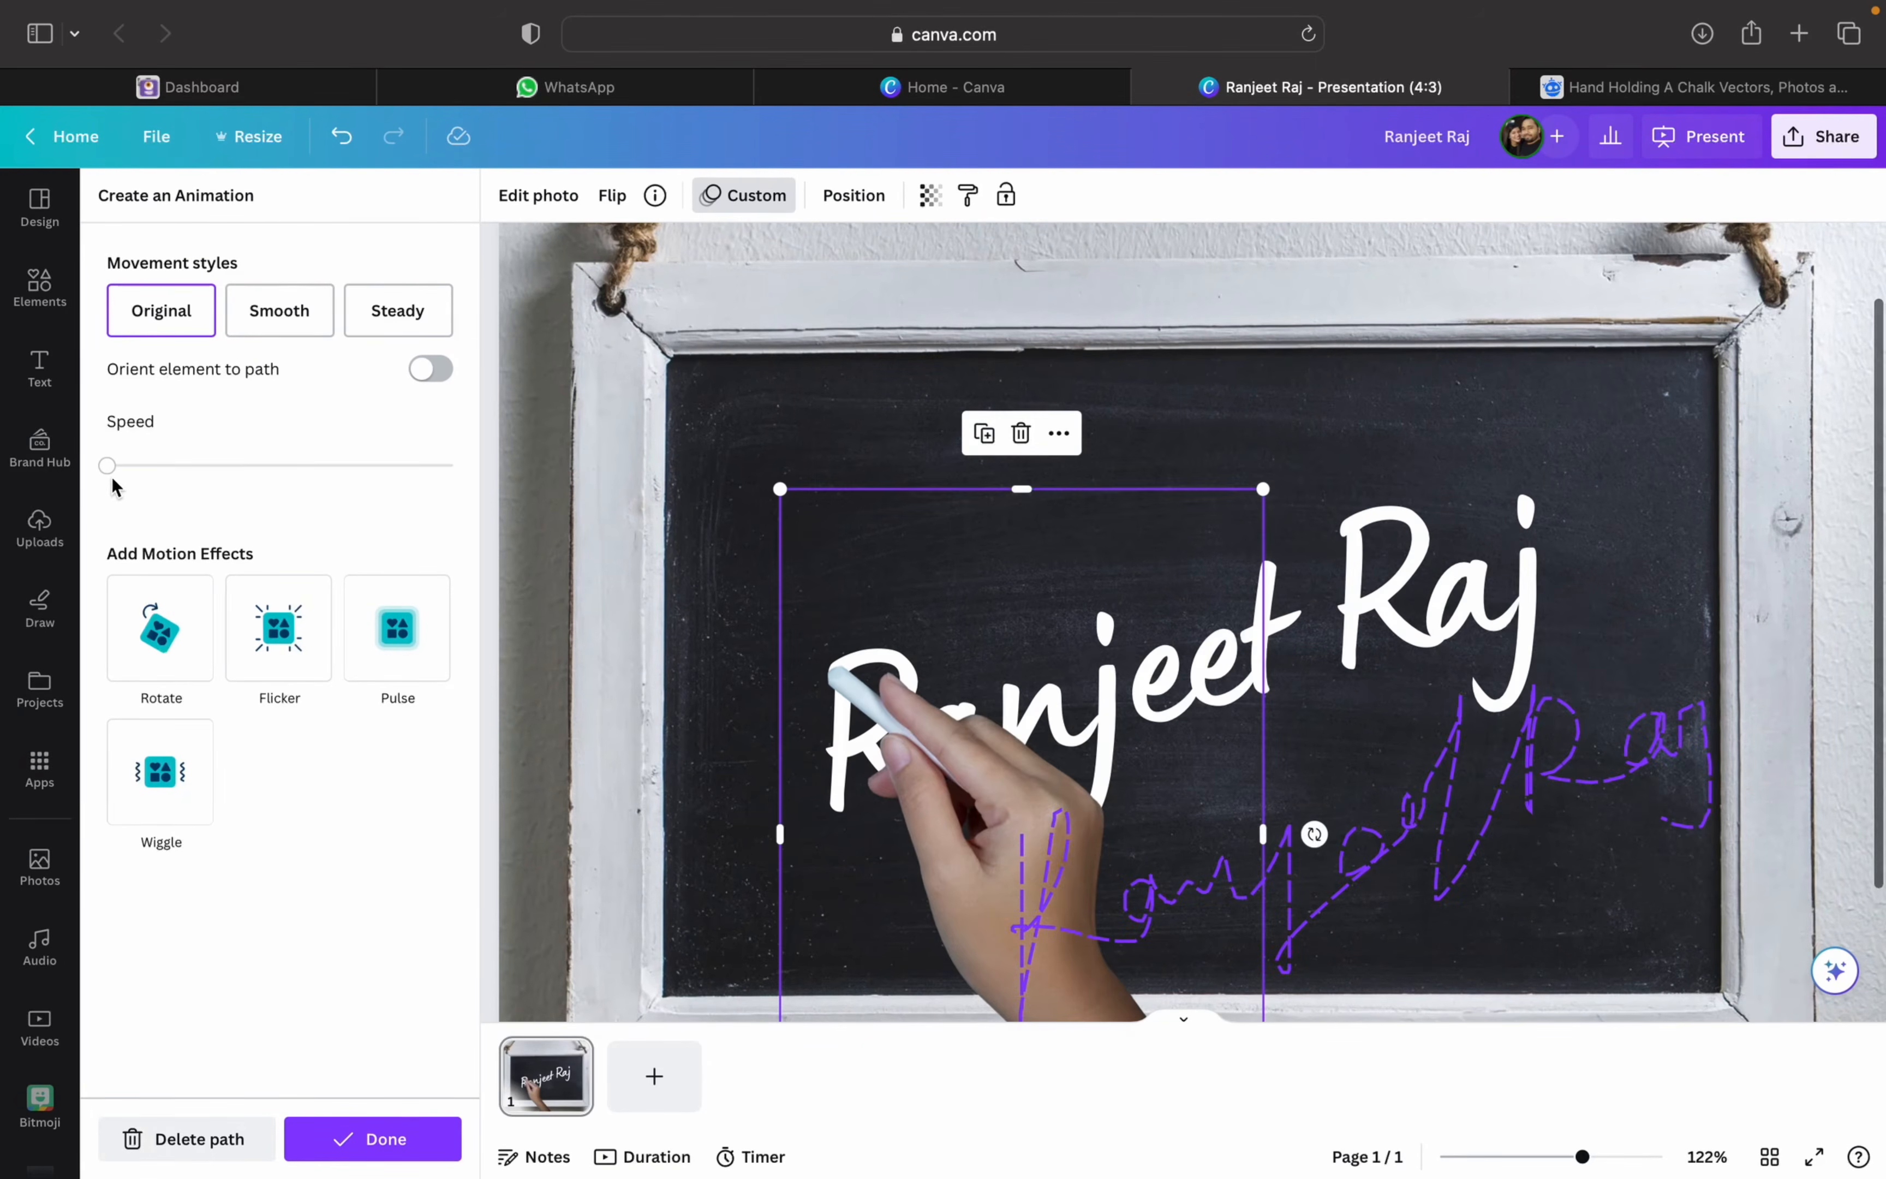
left_click_drag(137, 473, 211, 476)
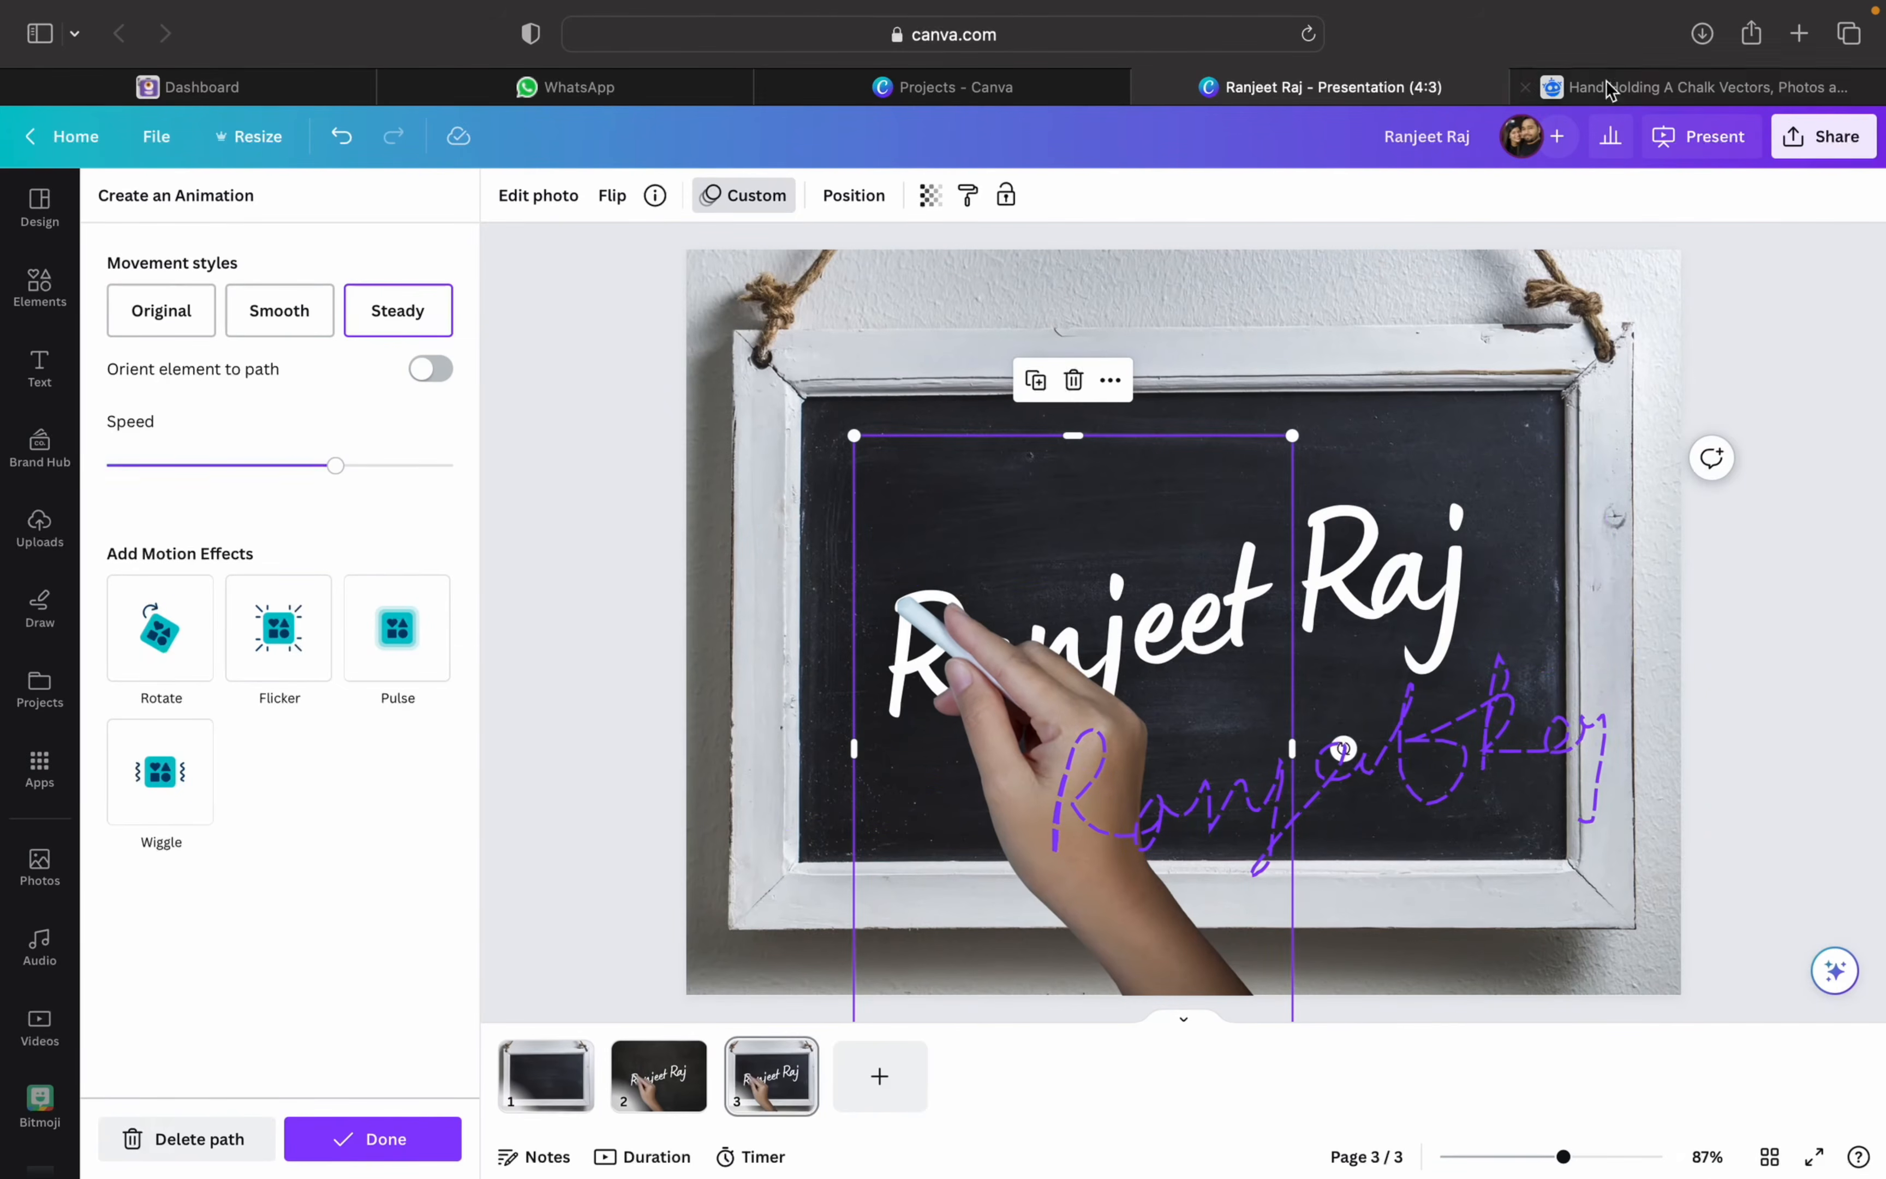
- Preview the handwriting animation on page 3 in full-screen presentation, and return to the editor
left_click(1687, 148)
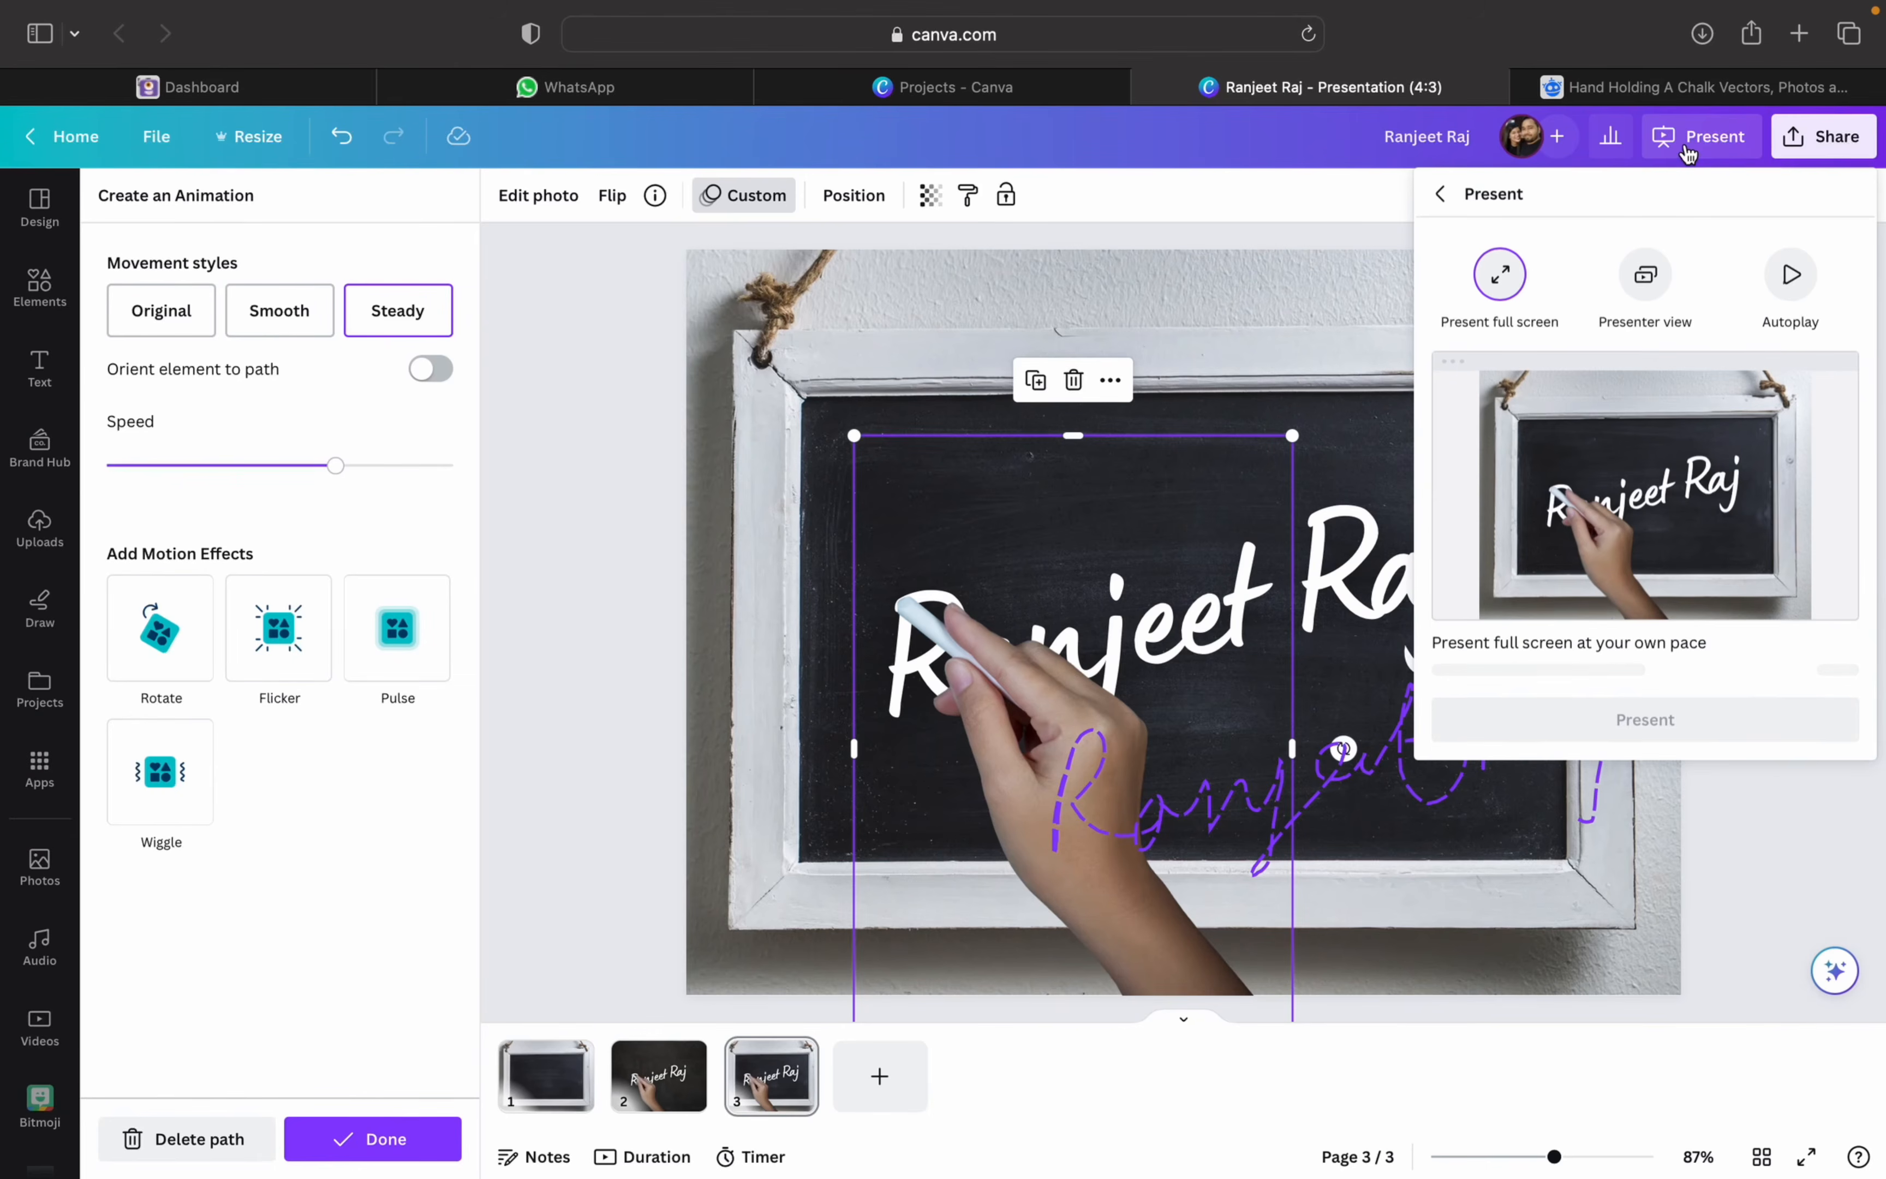
left_click(1634, 717)
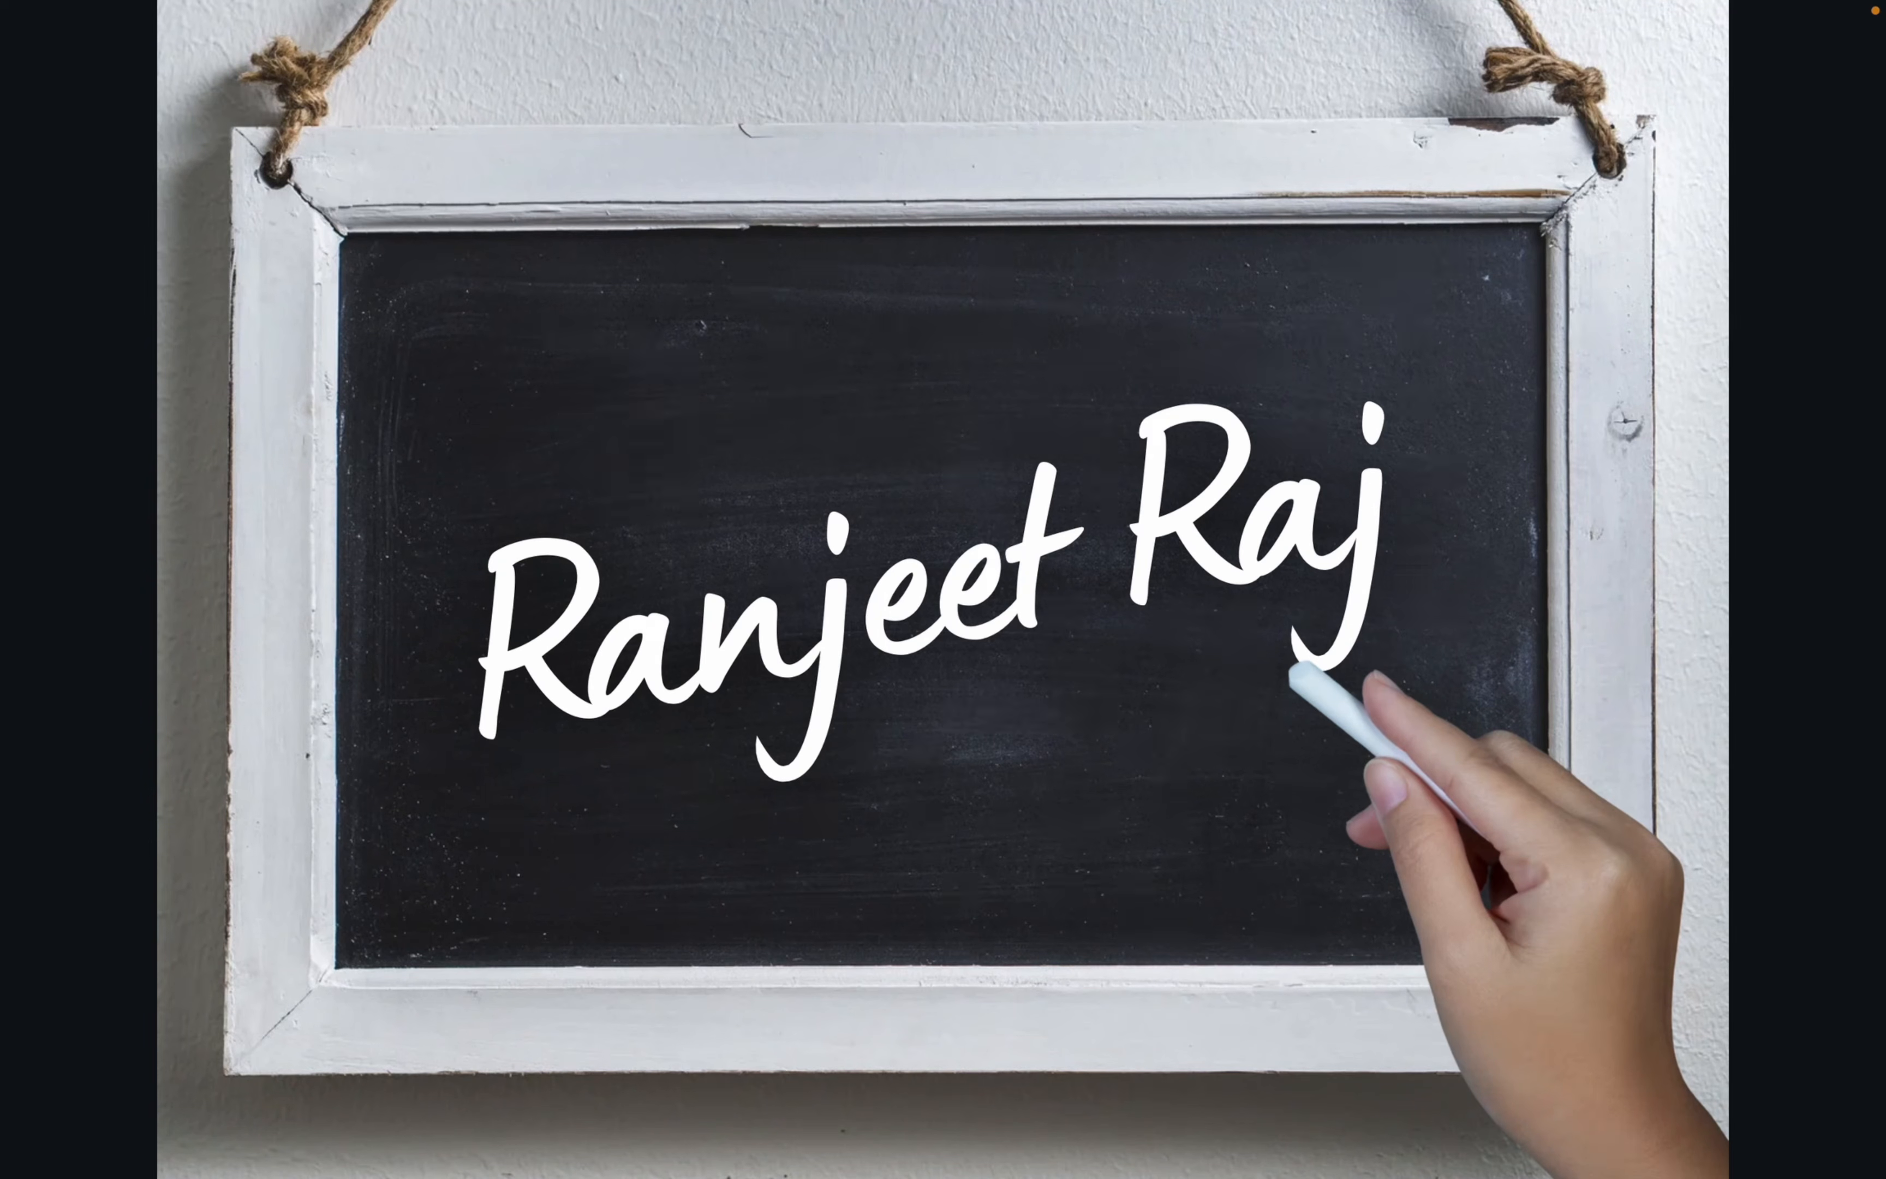
key("Escape")
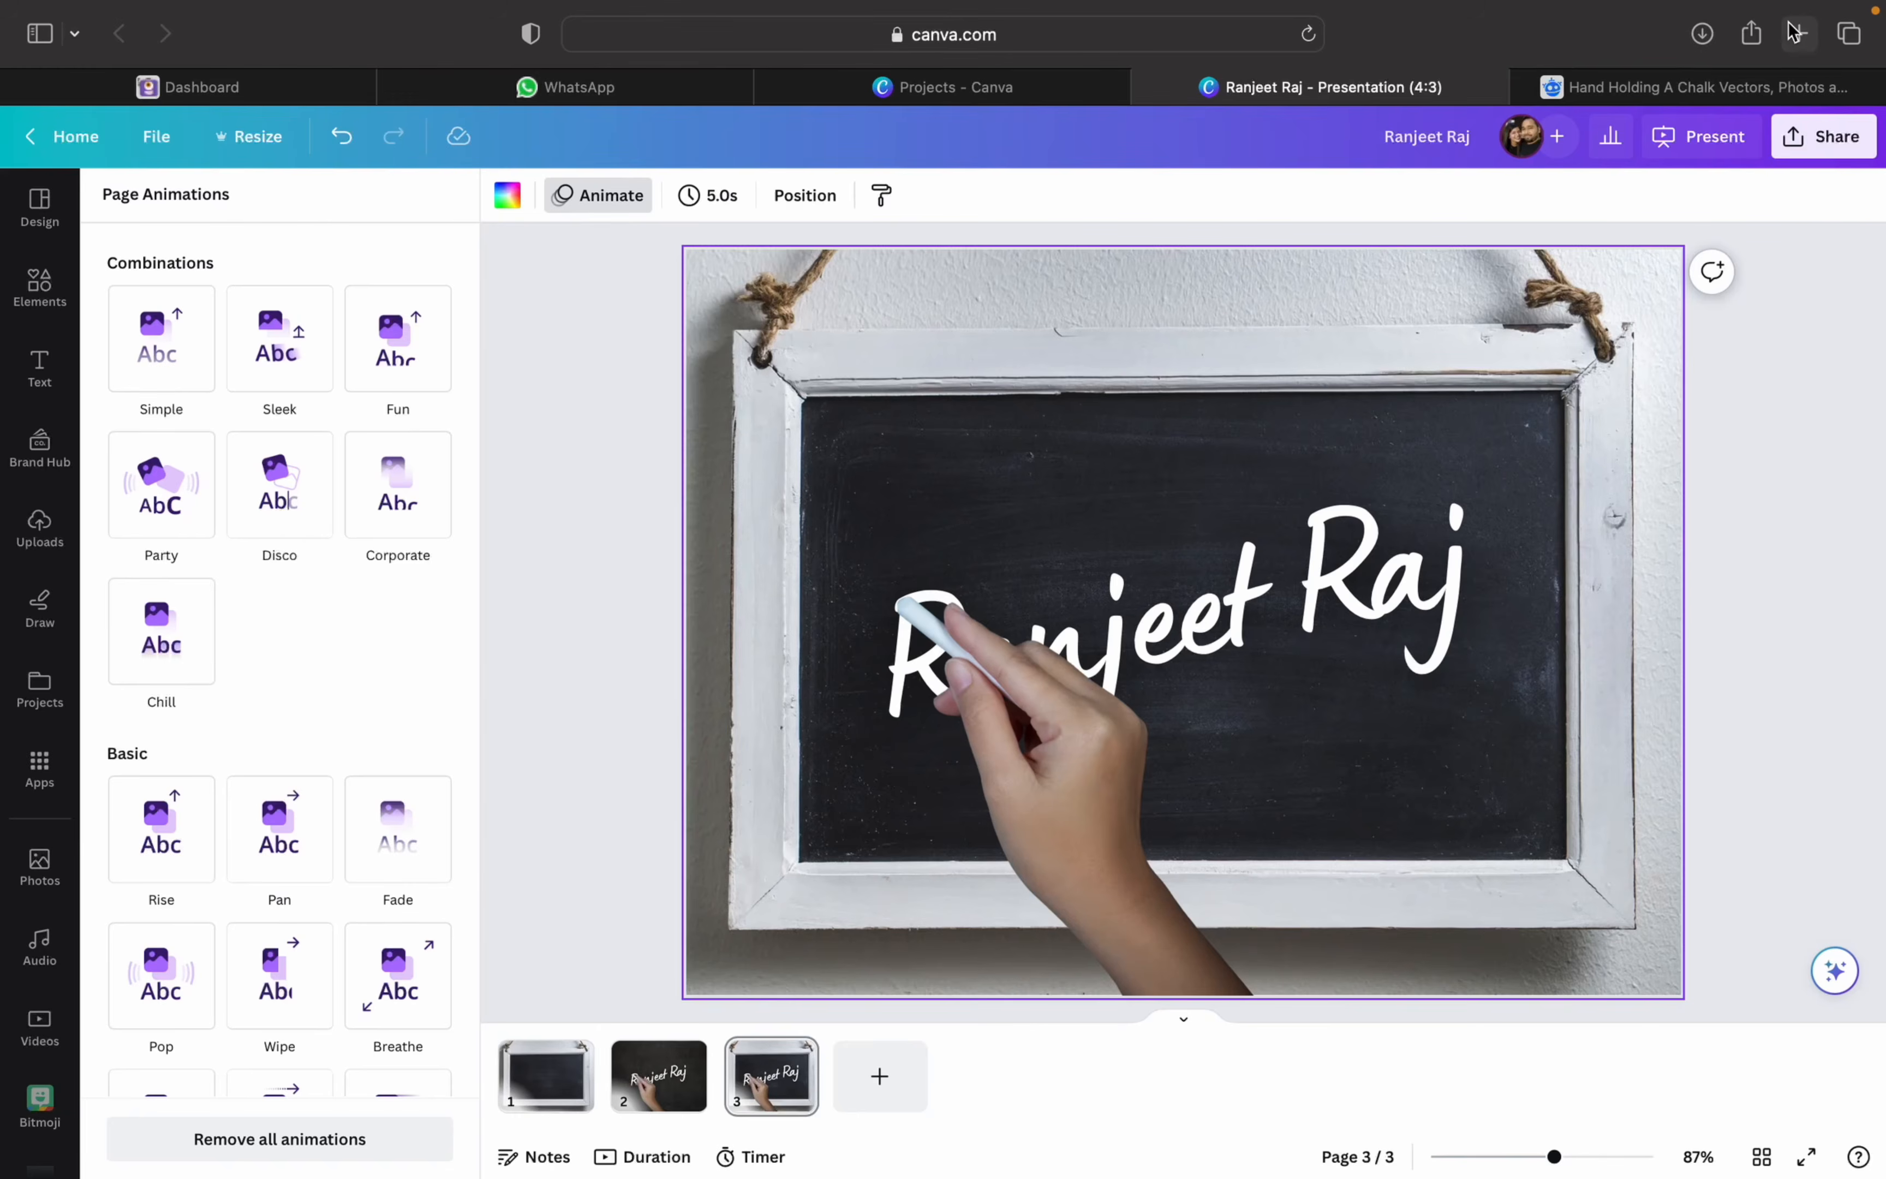
- Open YouTube in a new browser tab
left_click(1794, 32)
type("yout")
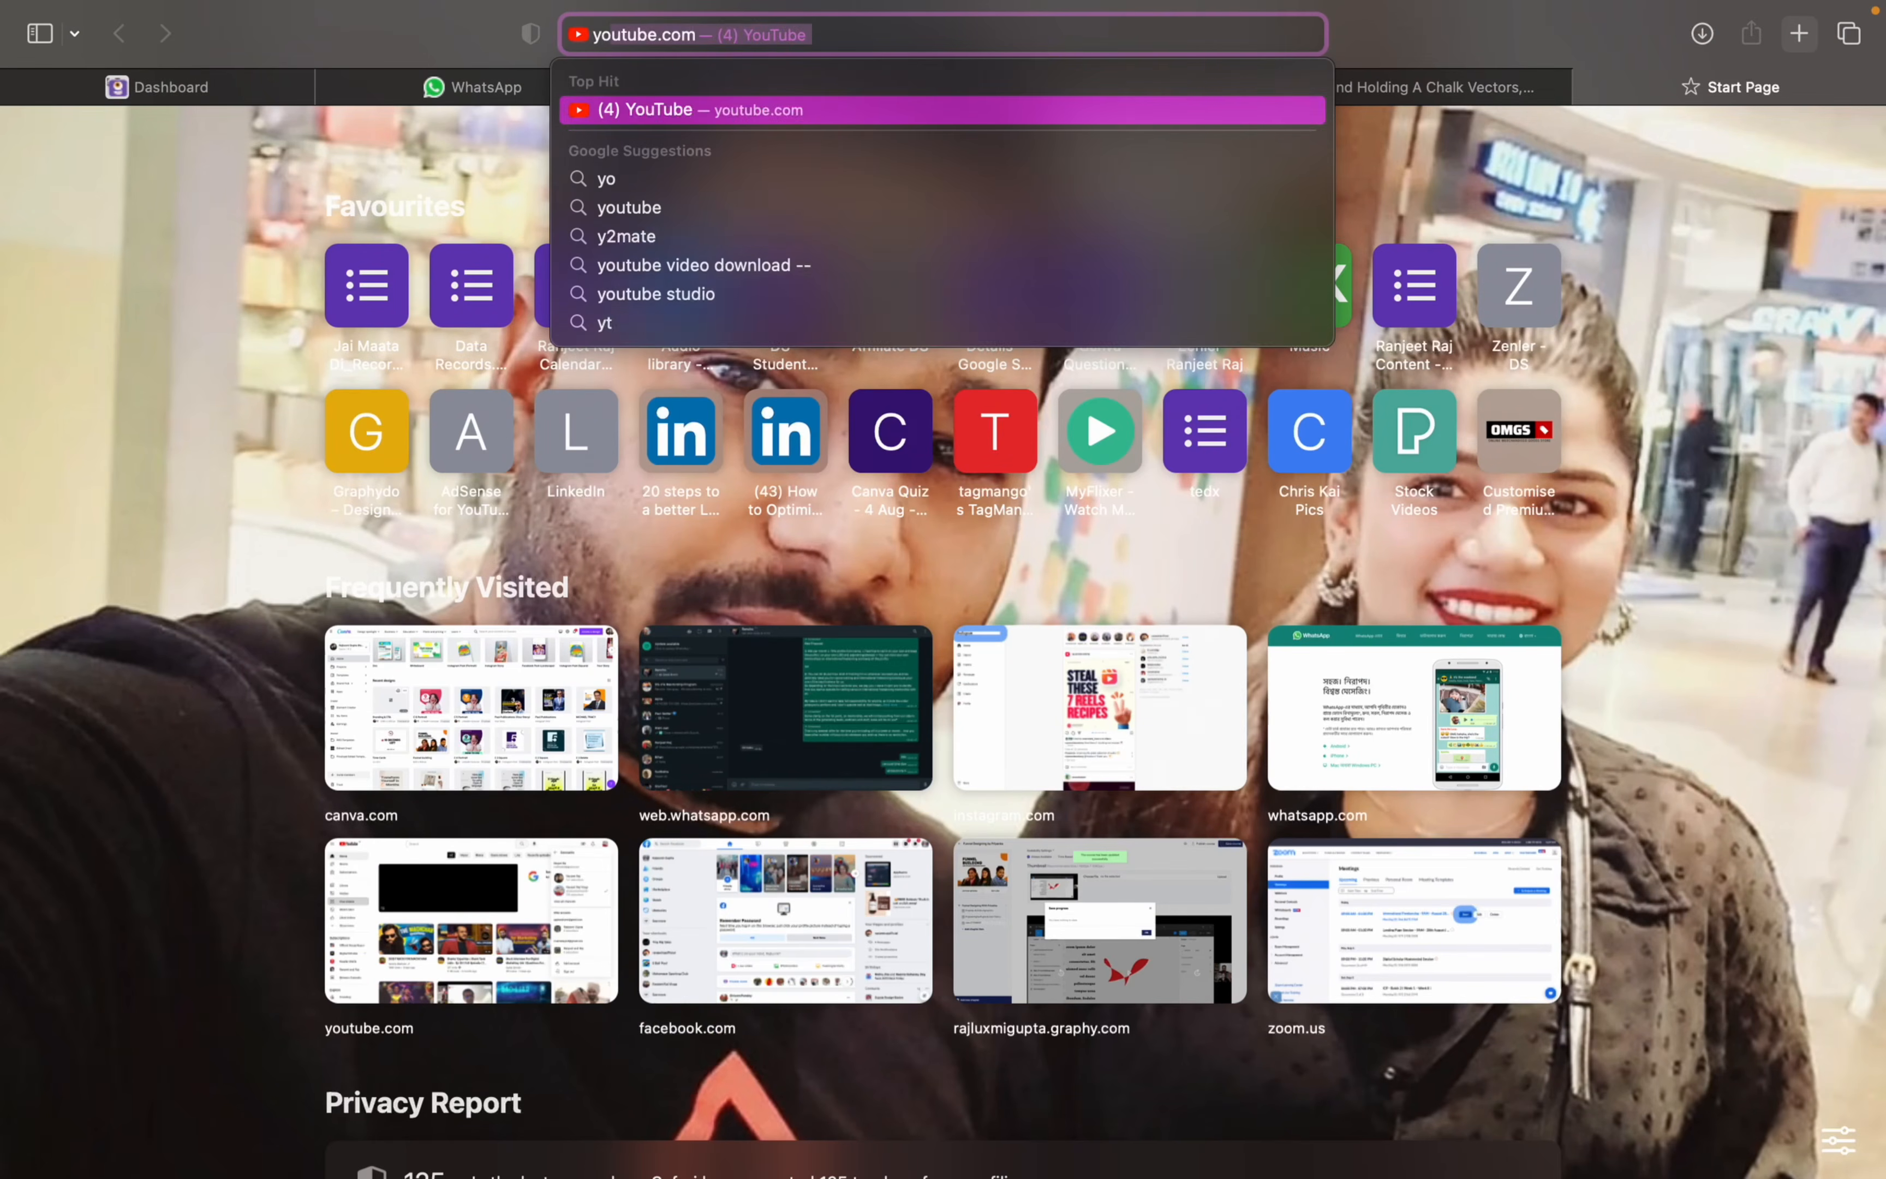
type("ube")
key("Return")
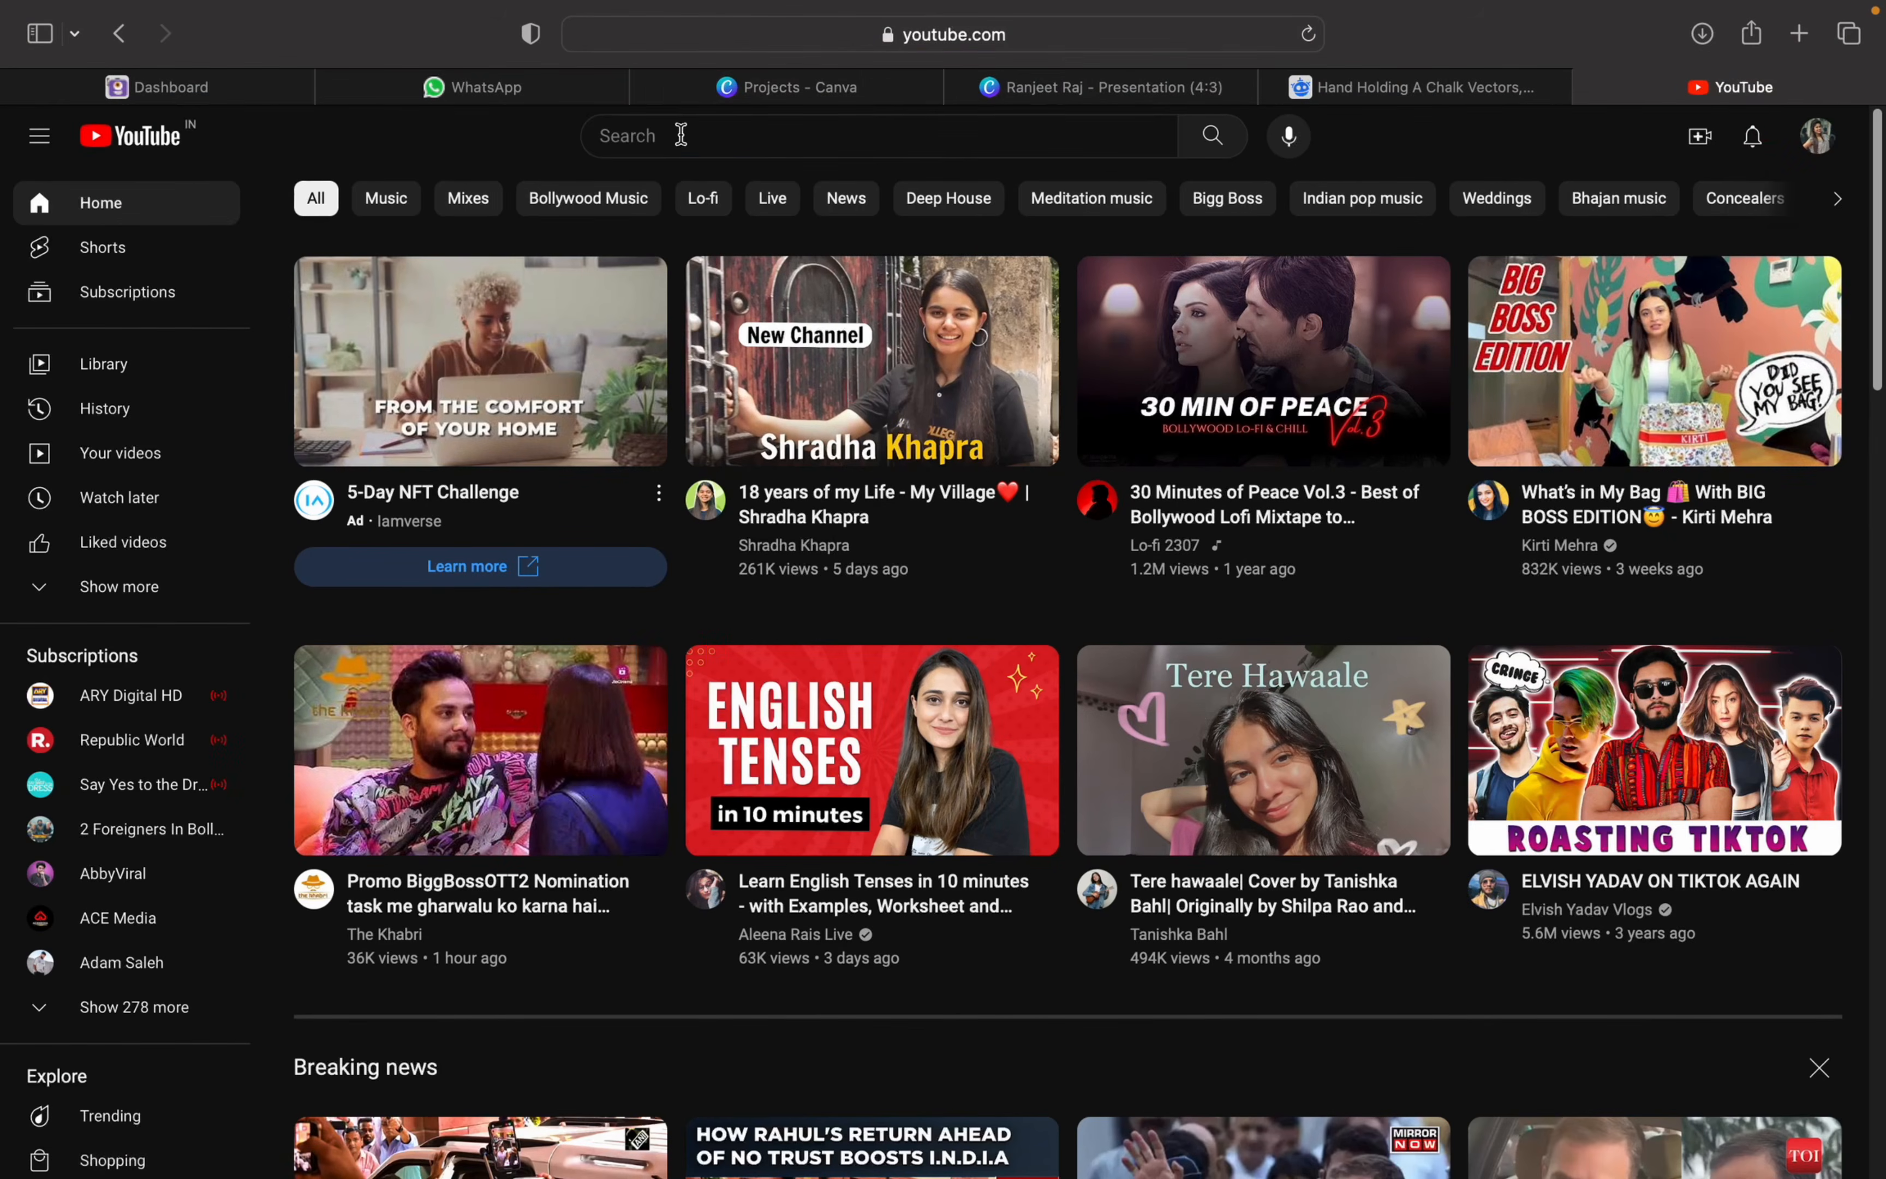
- Search YouTube for the presenters' "Grow with" channel and open its channel page
left_click(673, 132)
type("raj")
key("BackSpace")
key("BackSpace")
key("BackSpace")
type("grow")
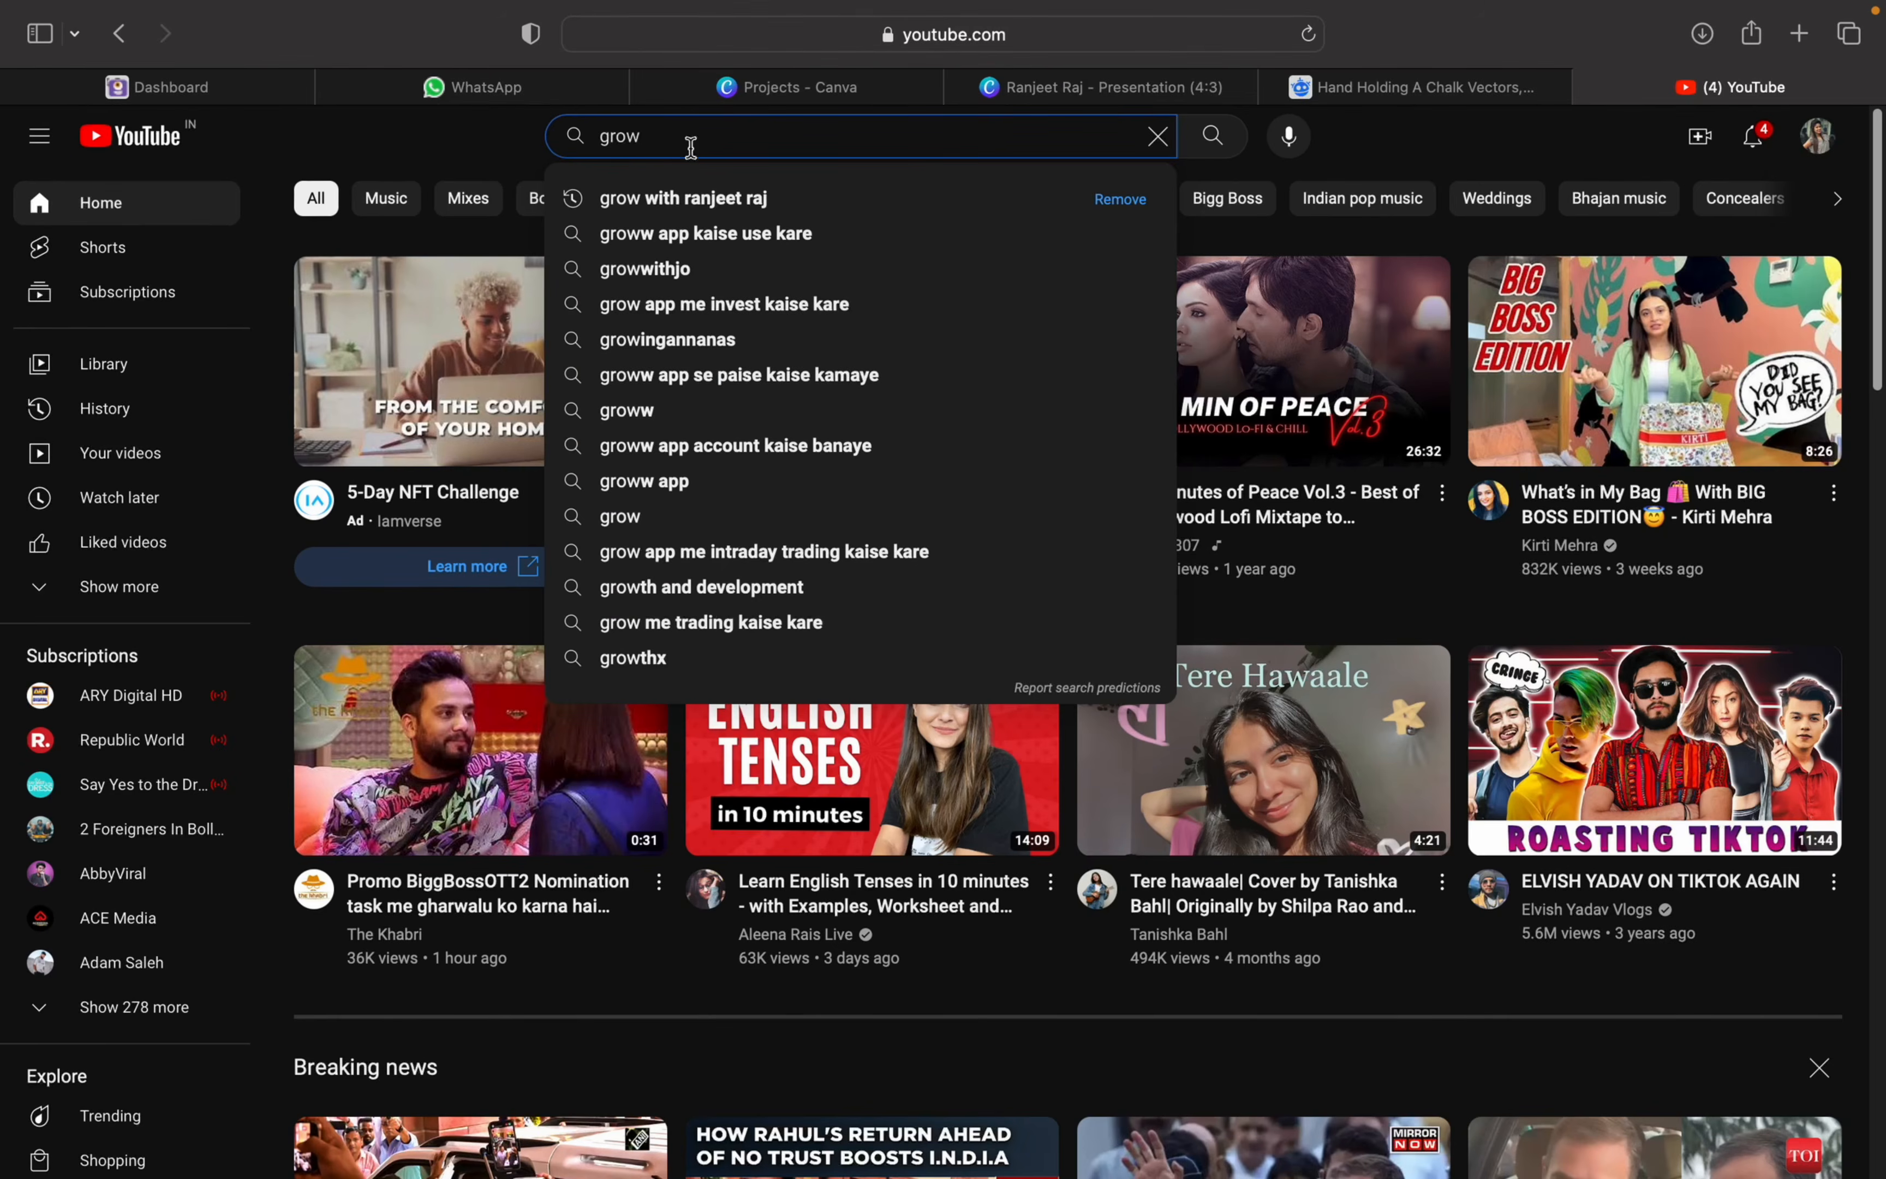
left_click(704, 197)
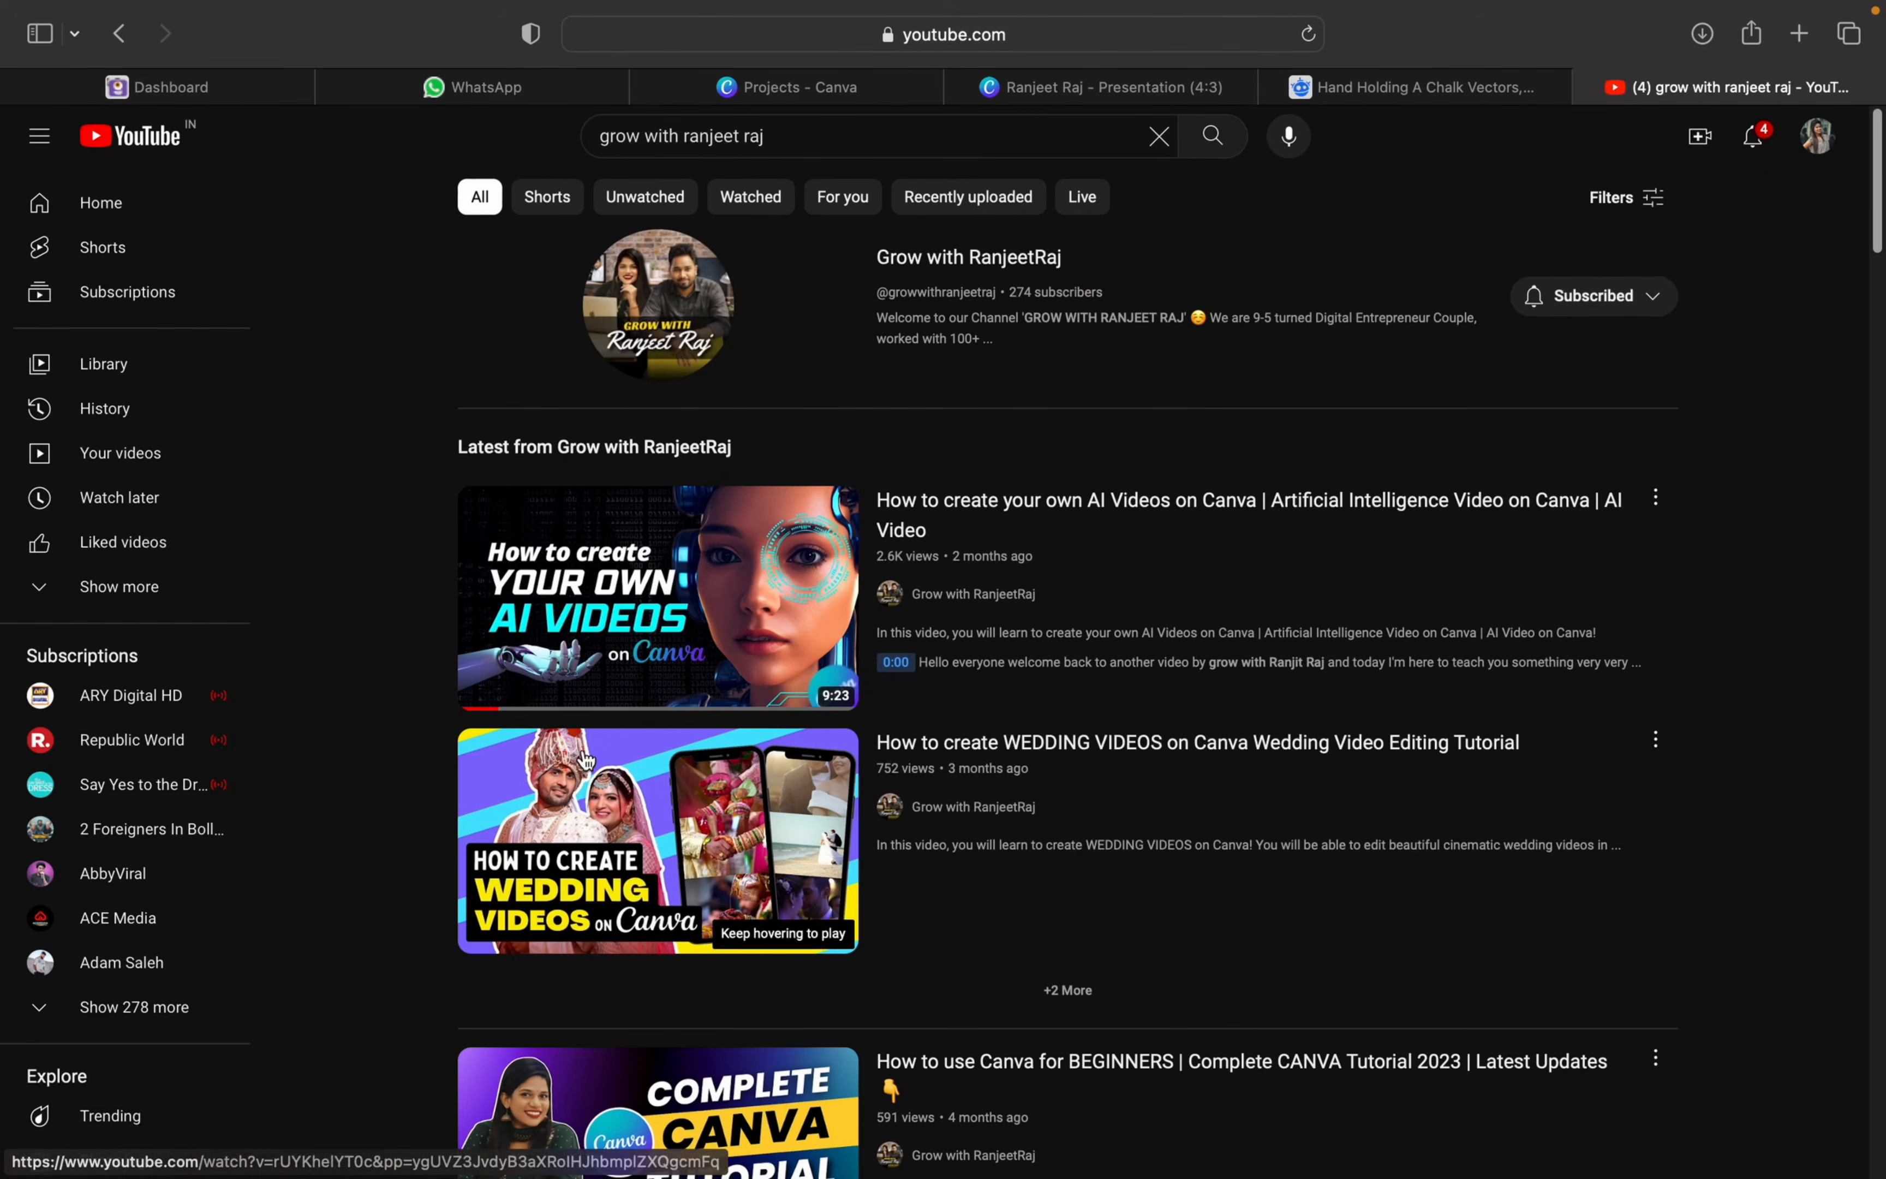
left_click(986, 268)
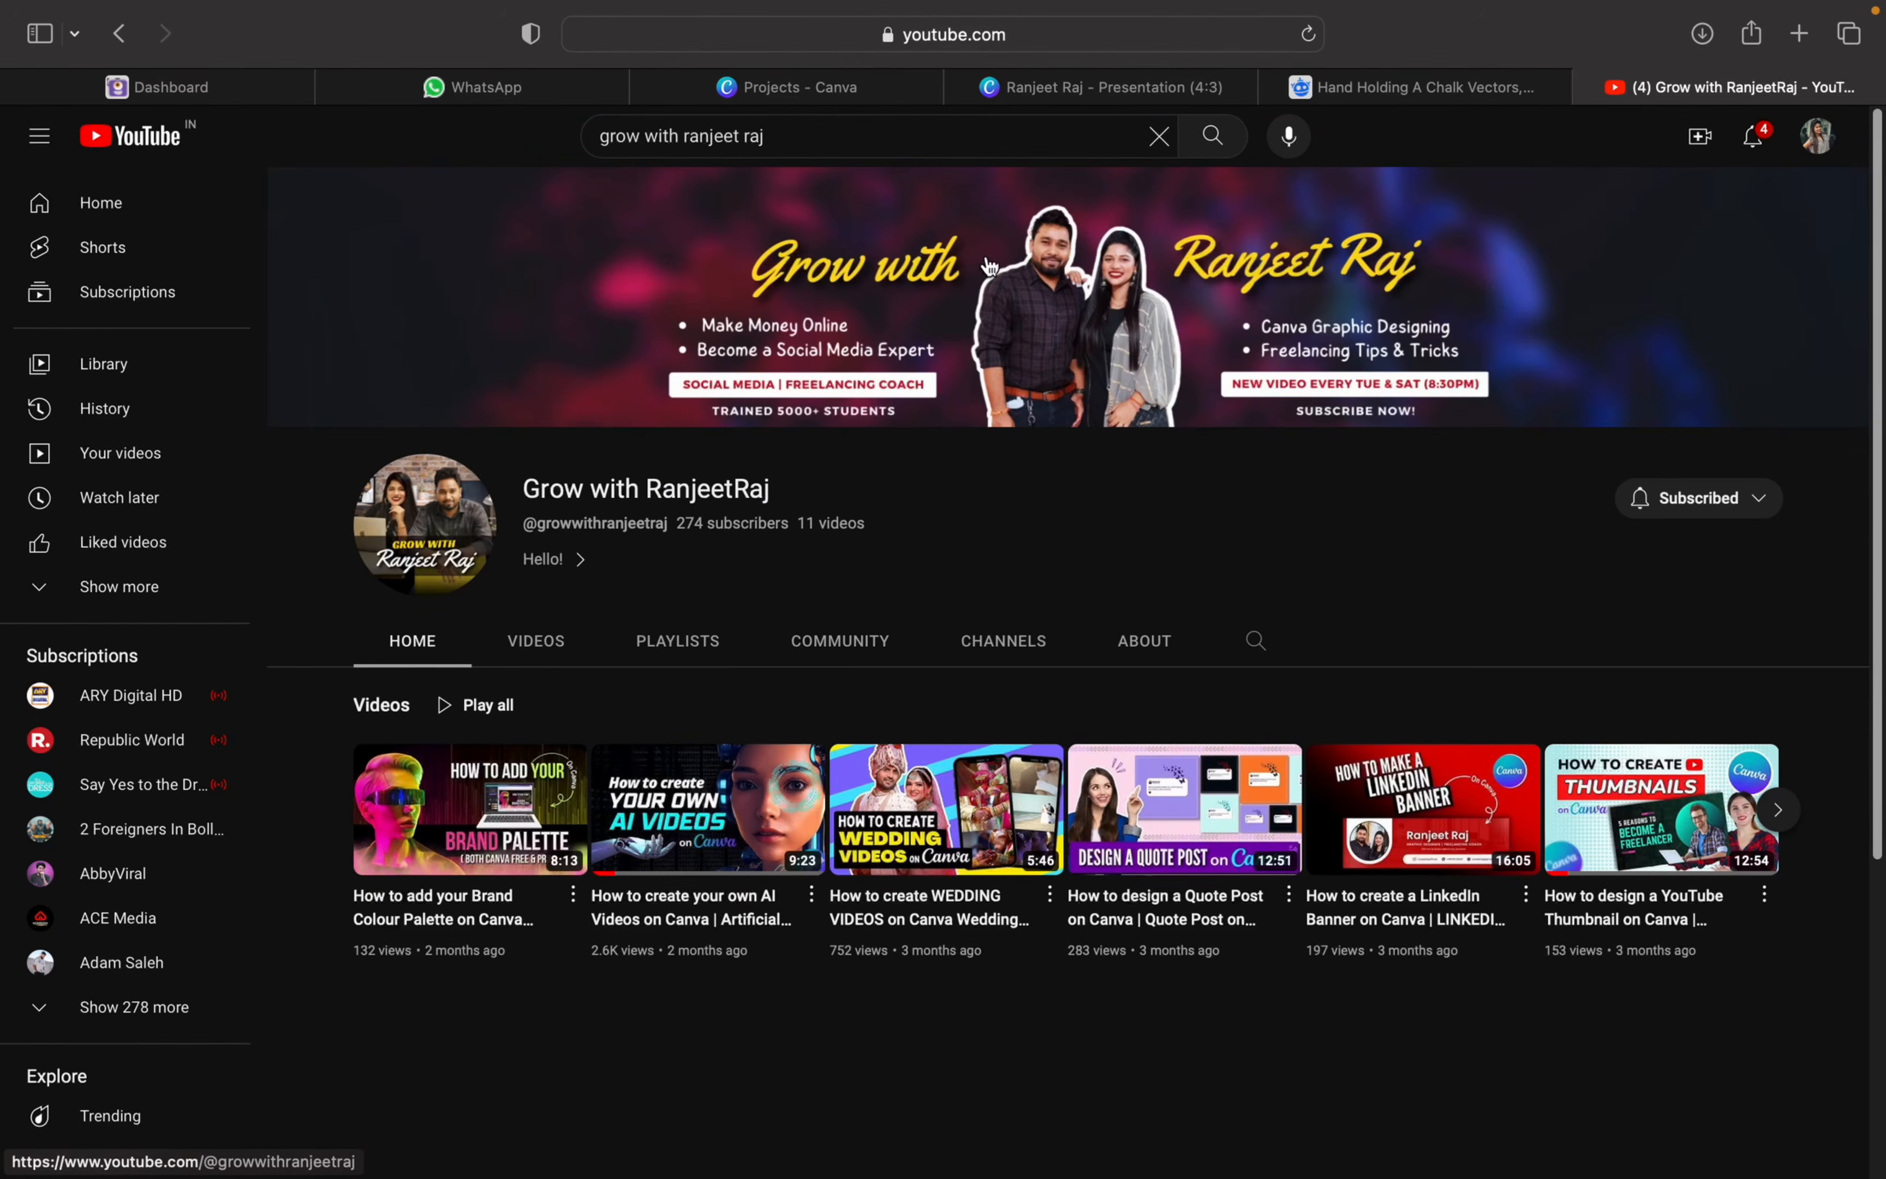
- Browse the channel's list of Canva tutorial videos
left_click(535, 653)
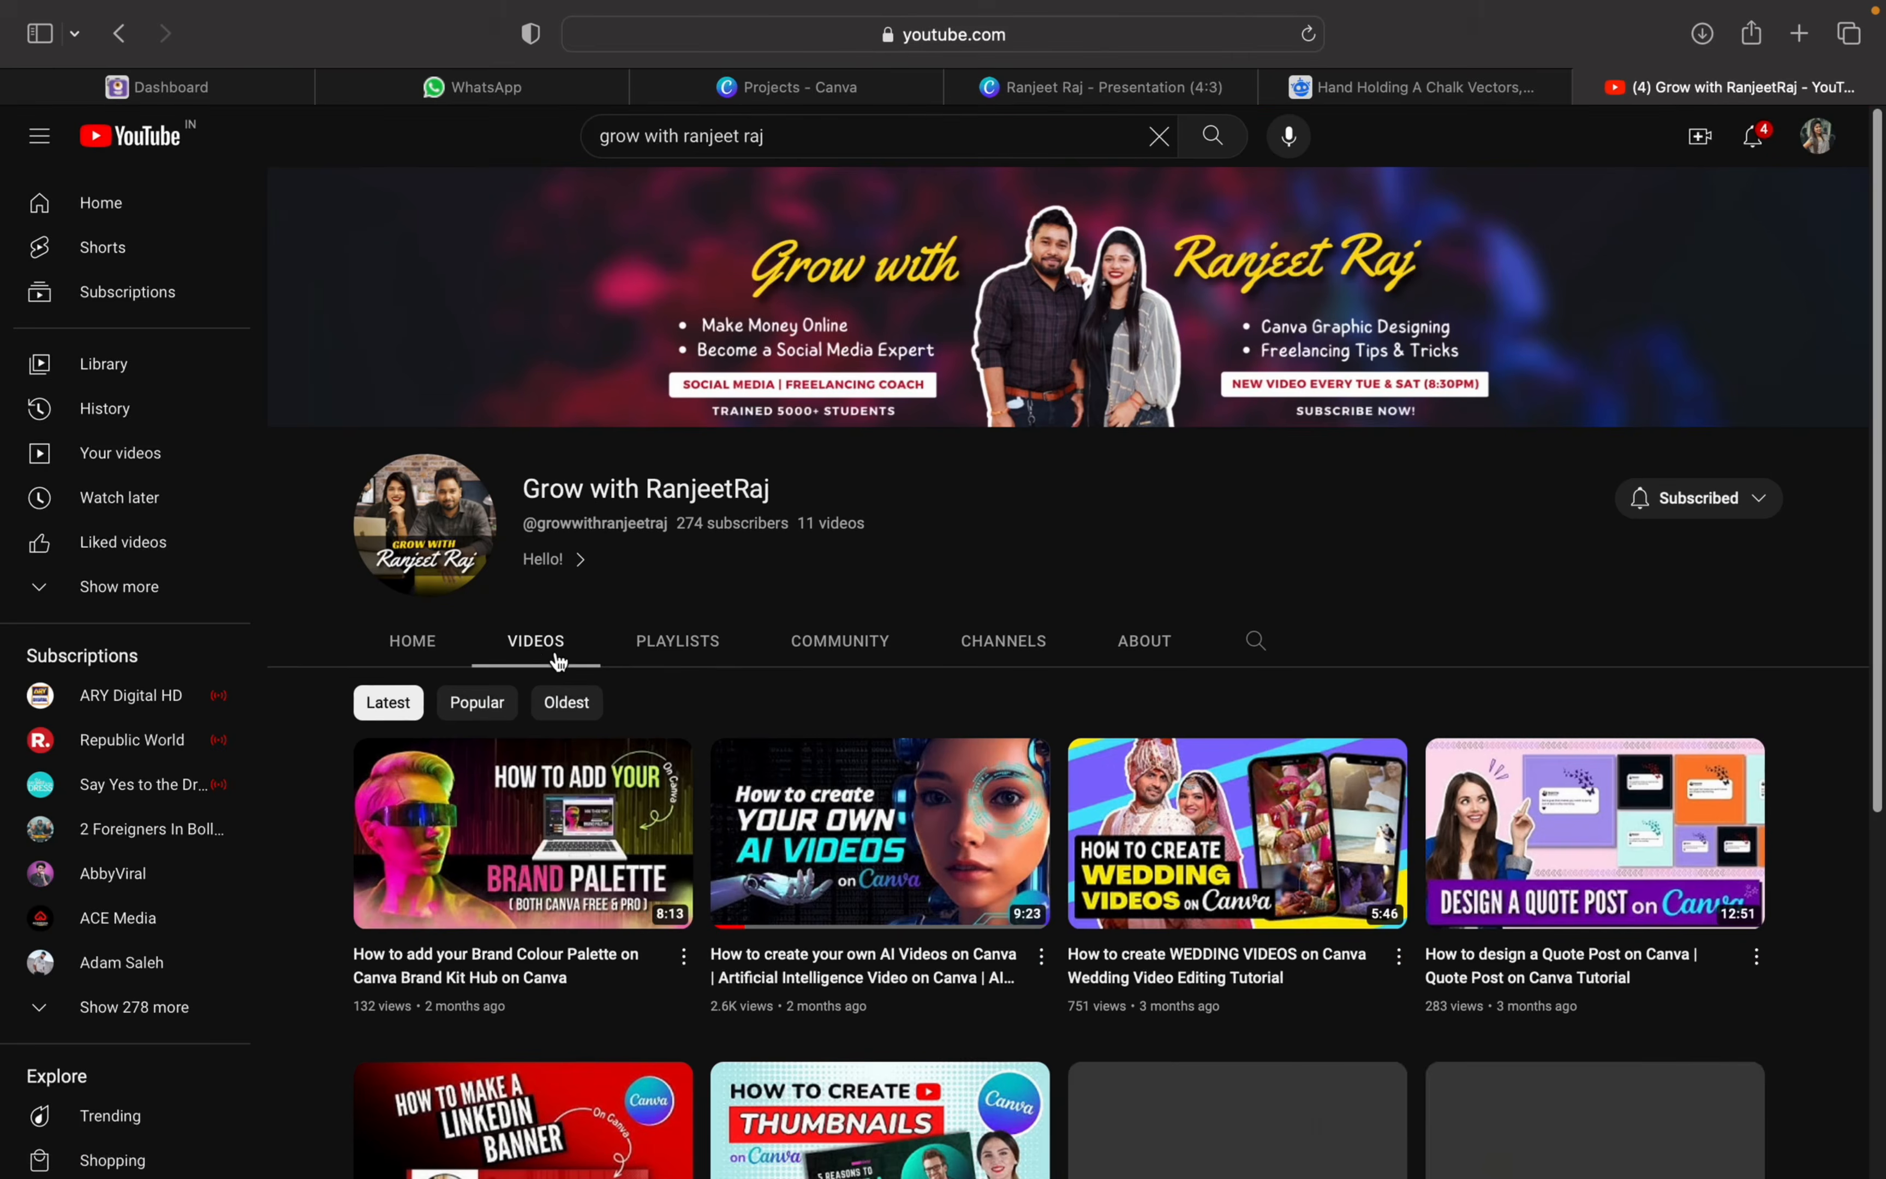
scroll(971, 1162, "down", 5)
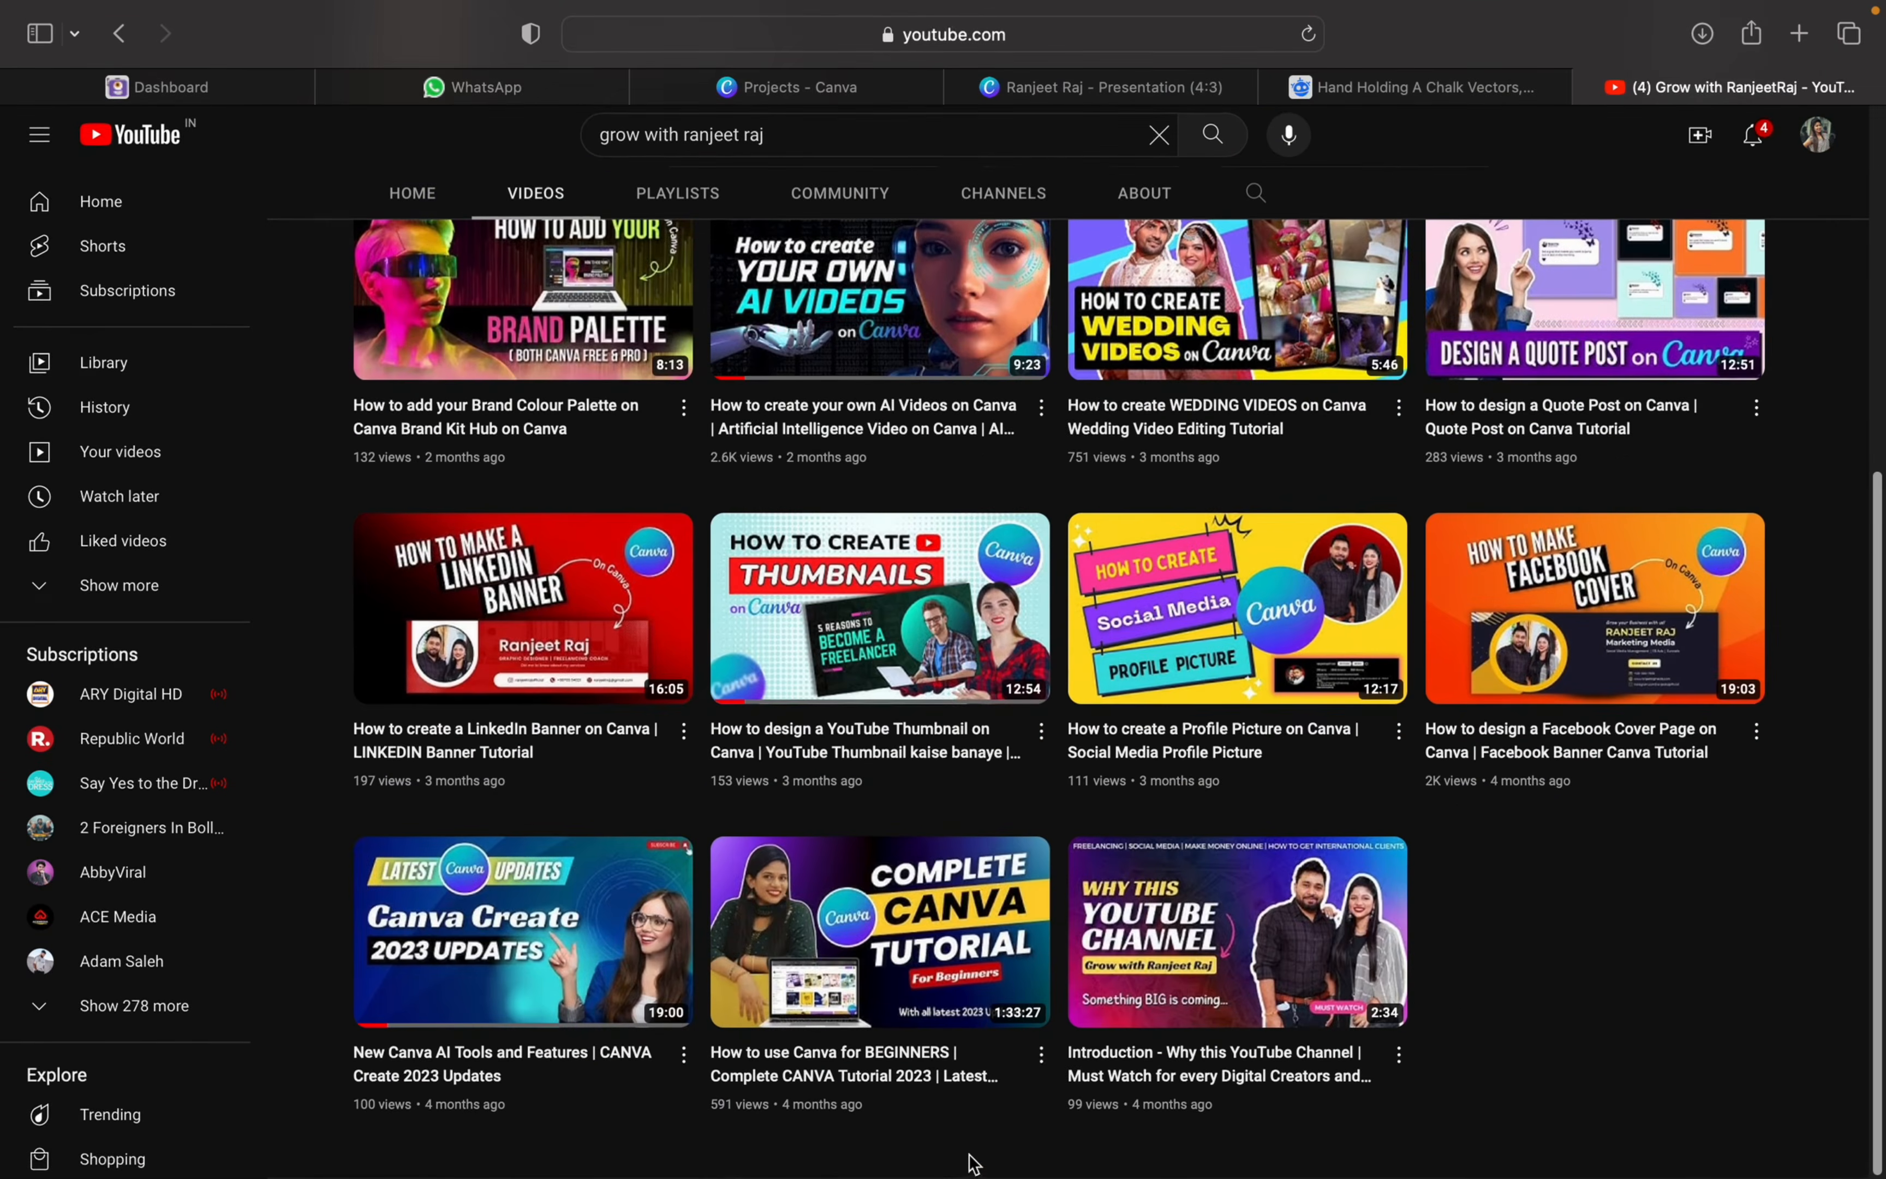
scroll(968, 1162, "up", 6)
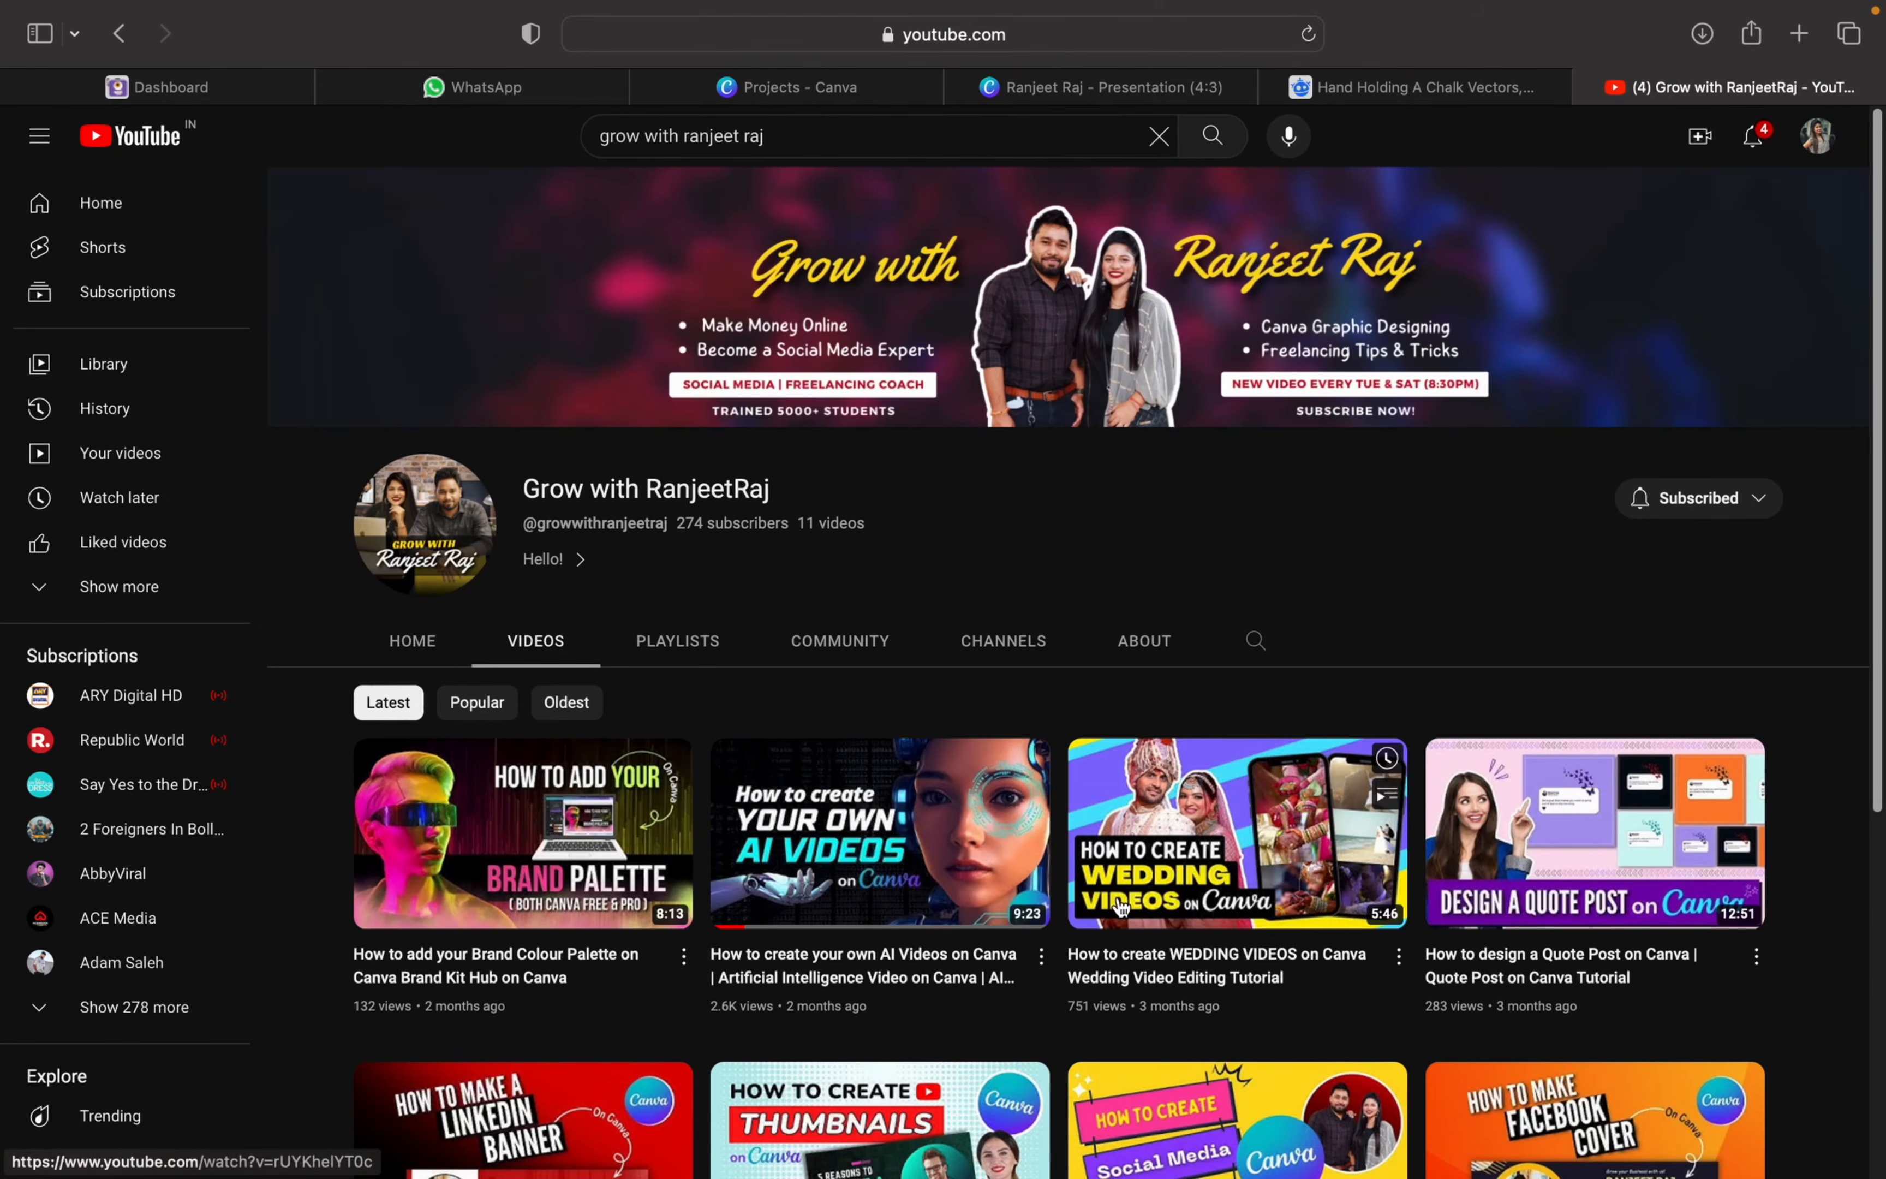
scroll(1120, 904, "down", 3)
scroll(1120, 904, "up", 3)
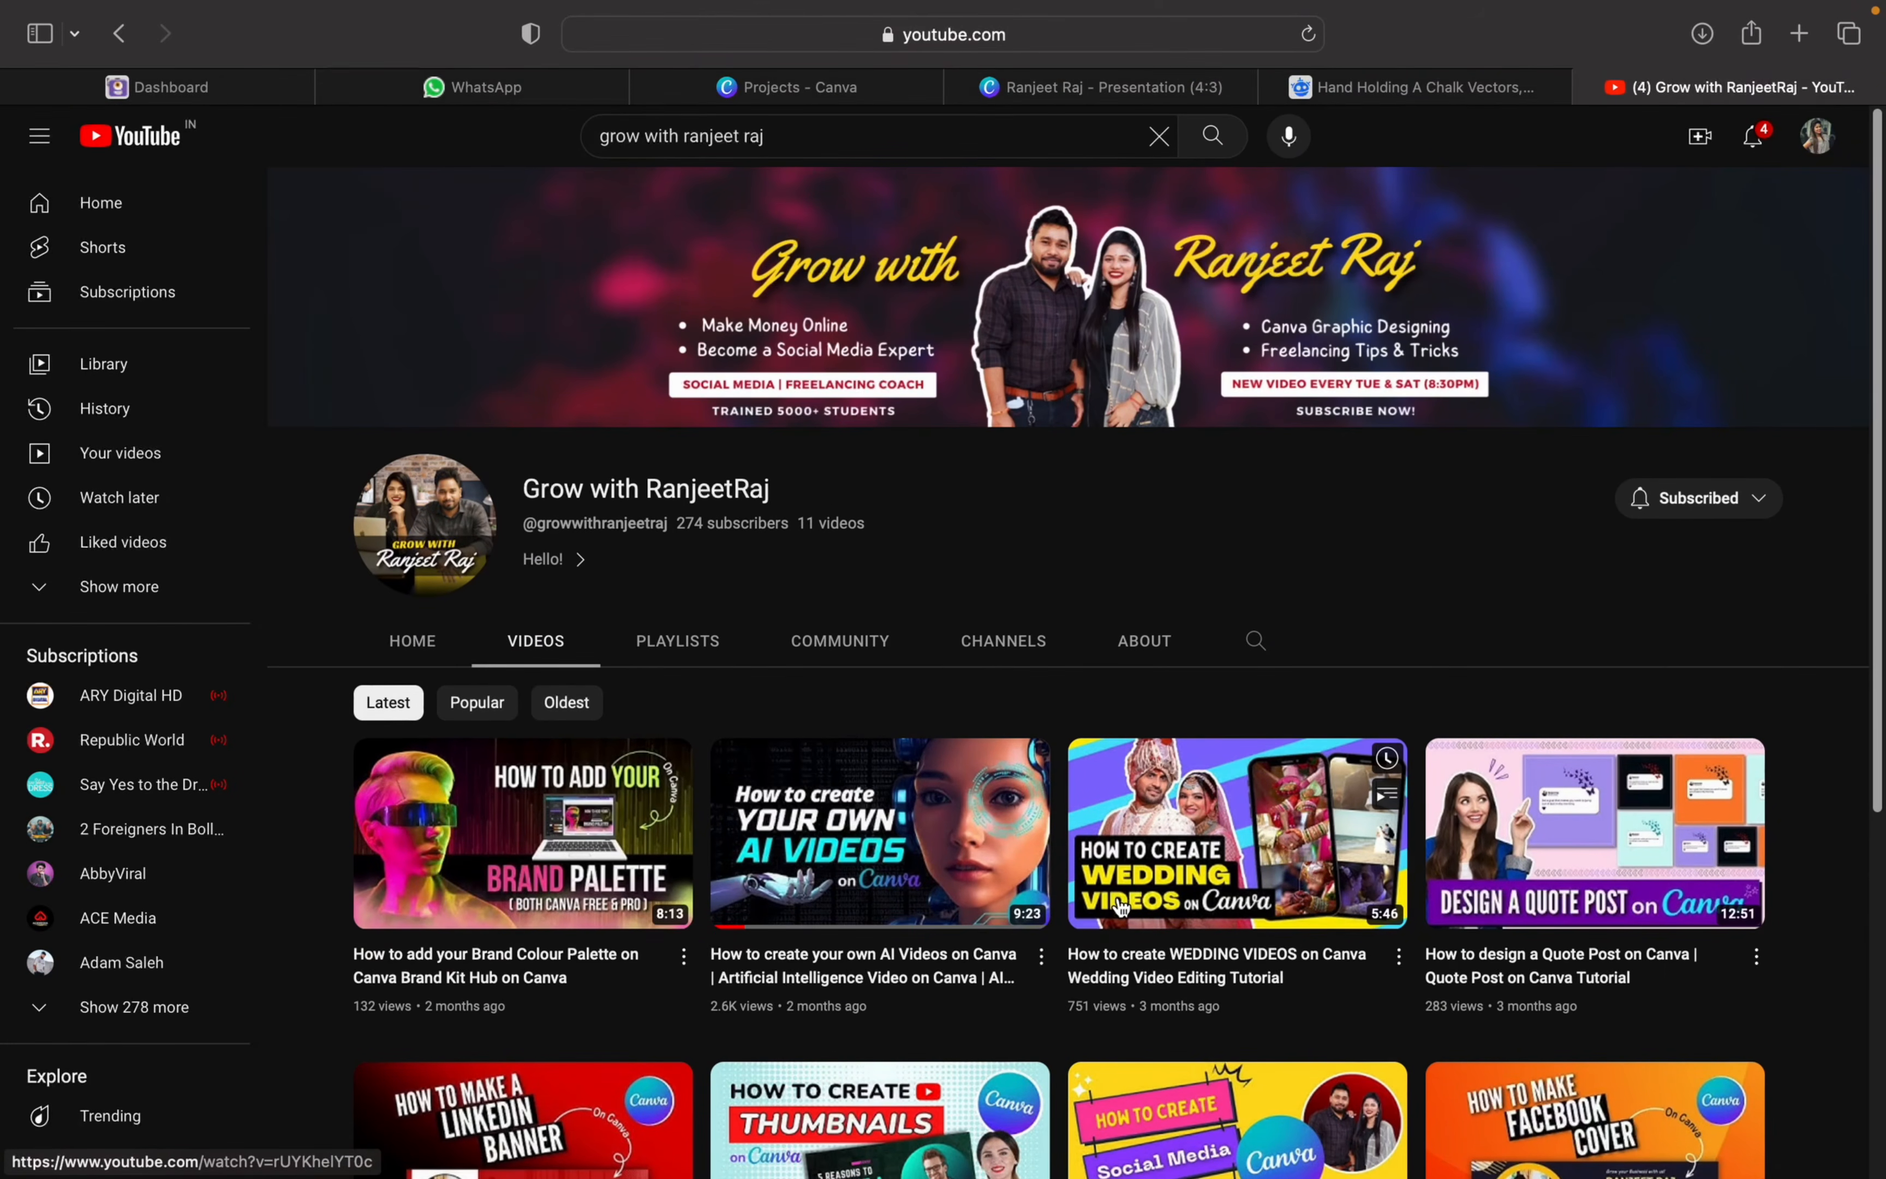